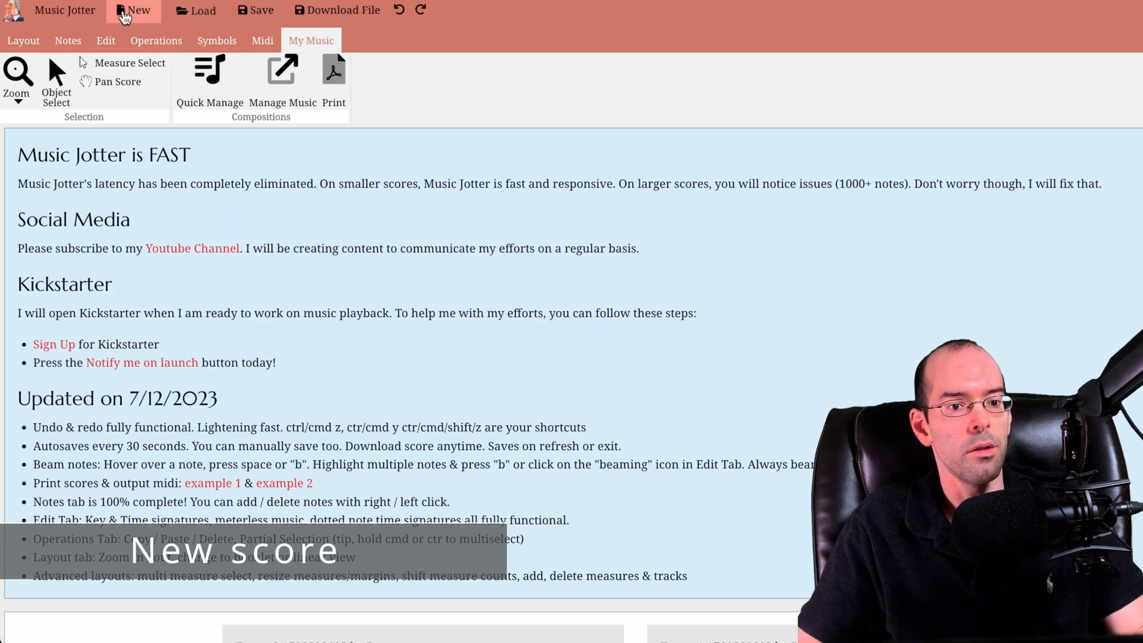
Step: Create a new score titled "Fugue" with 2 tracks and 5 measures
click(125, 13)
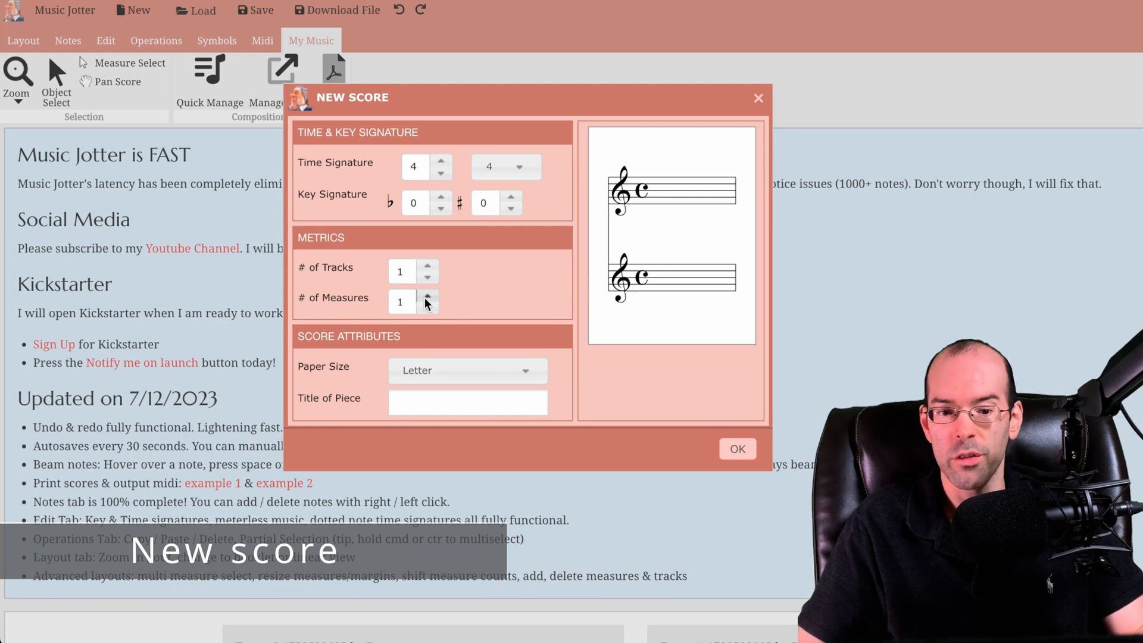
drag(414, 279, 387, 266)
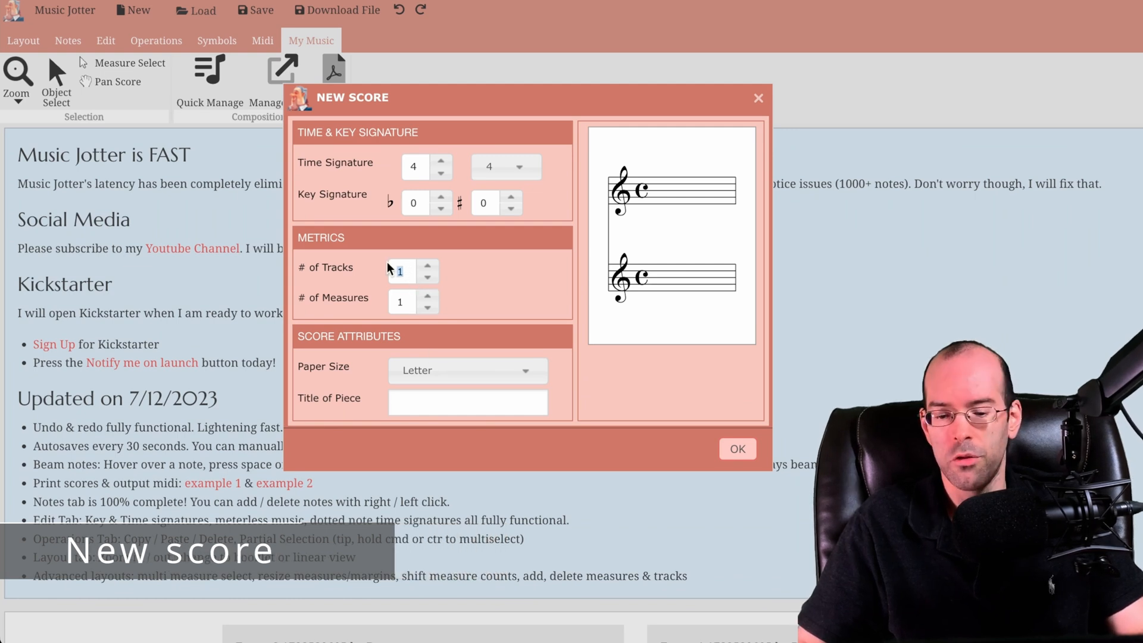
text(2)
key(Tab)
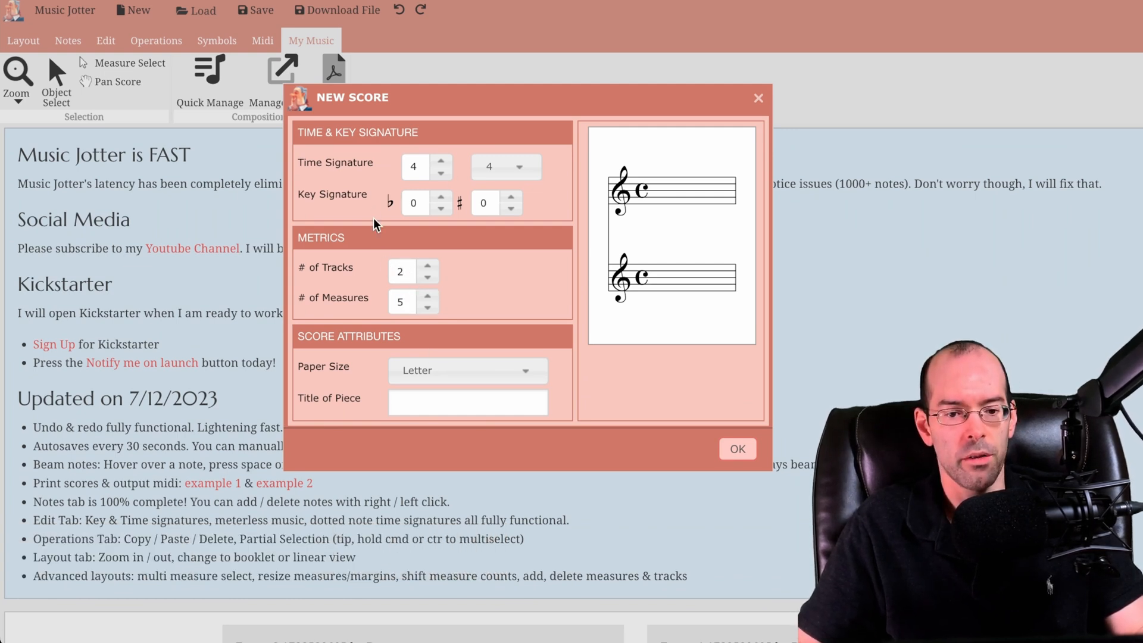
click(468, 402)
text(Fugue)
click(737, 448)
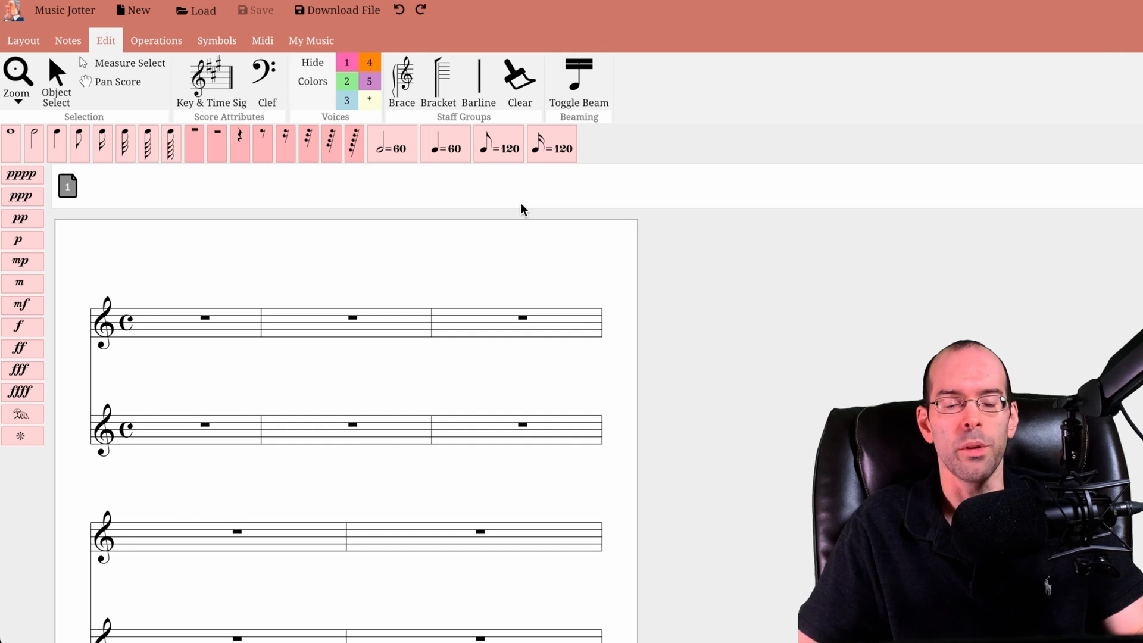
Step: Join the upper and lower staves of the score with a brace
click(158, 434)
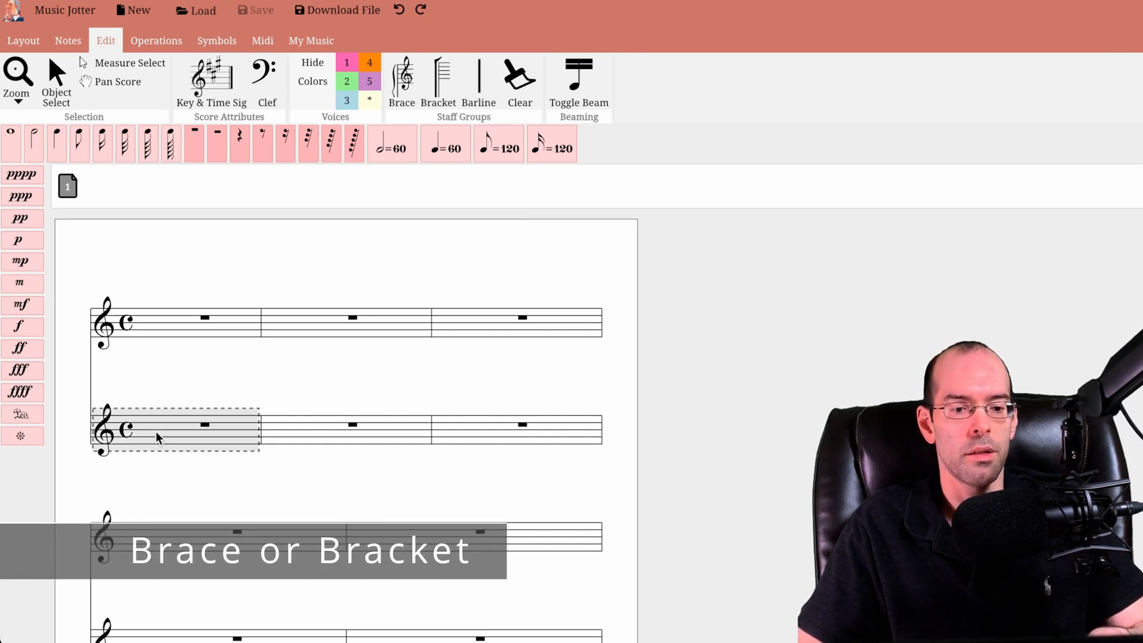
shift+click(161, 316)
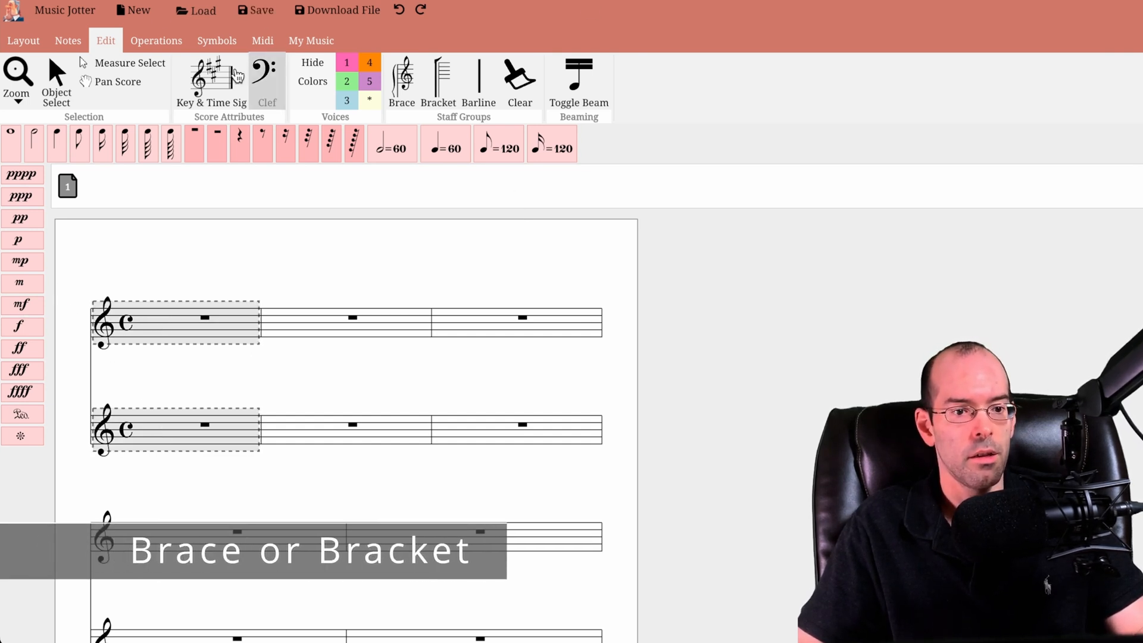
click(161, 443)
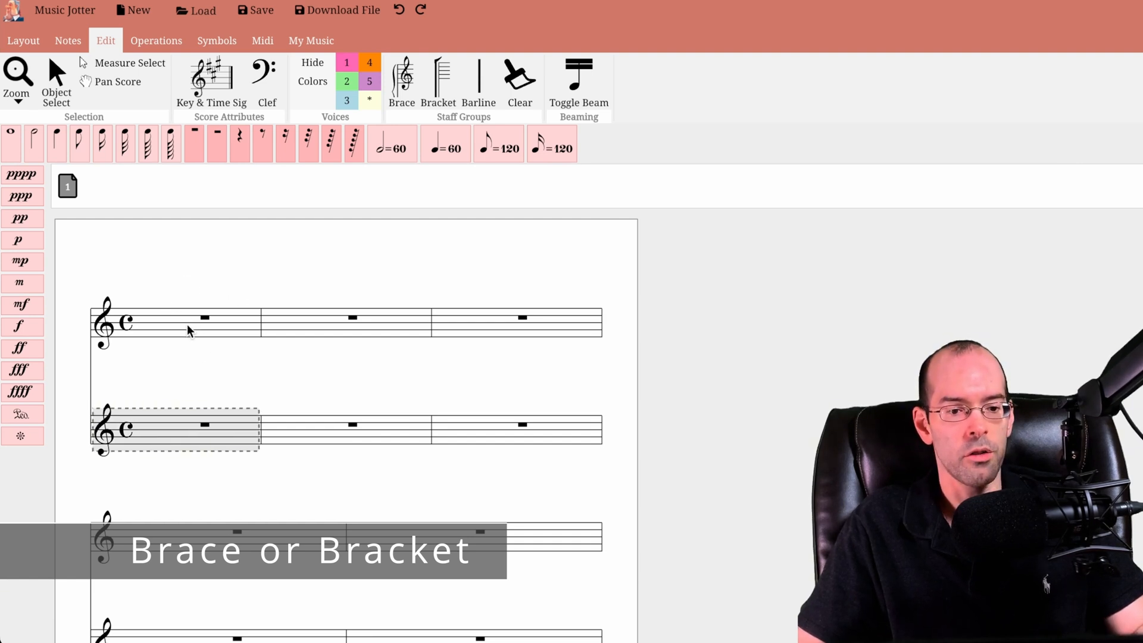
shift+click(182, 323)
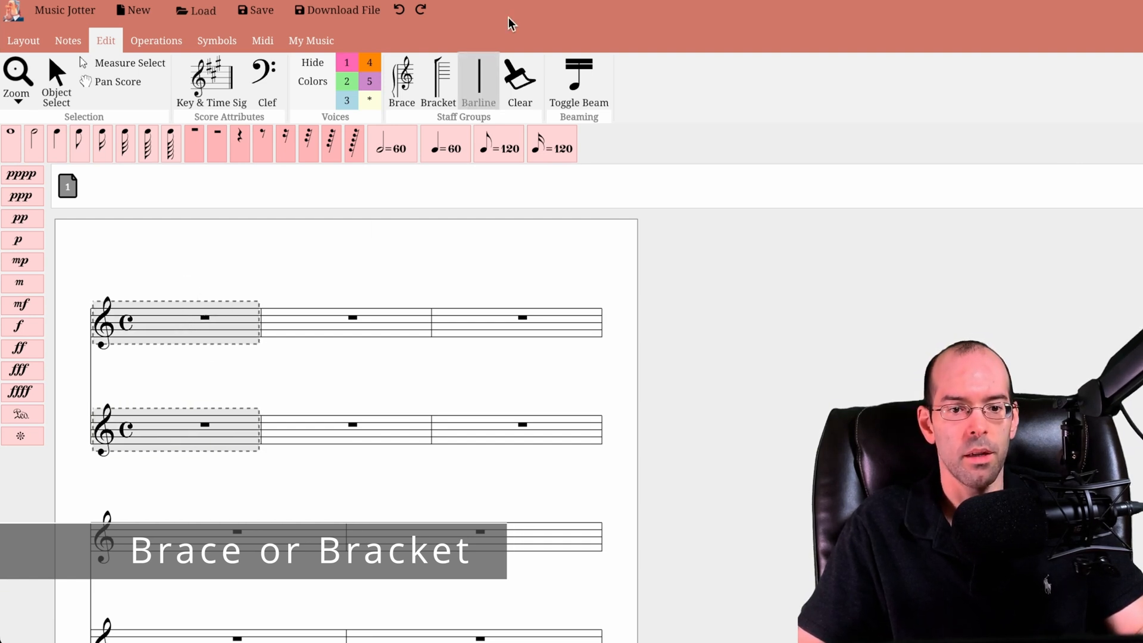
click(414, 89)
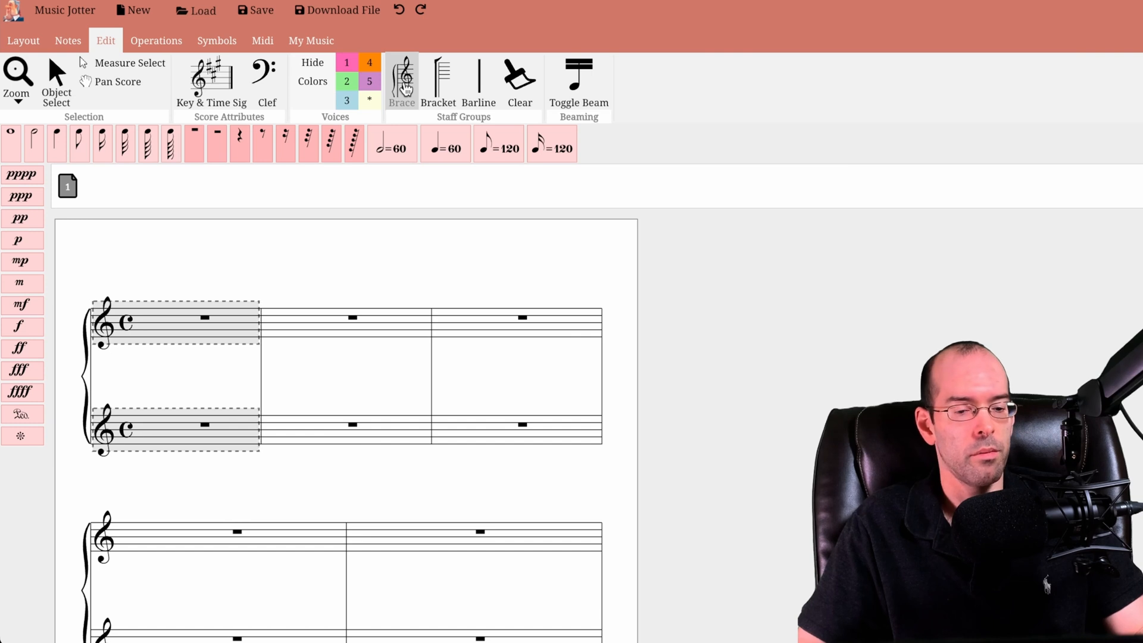
click(309, 257)
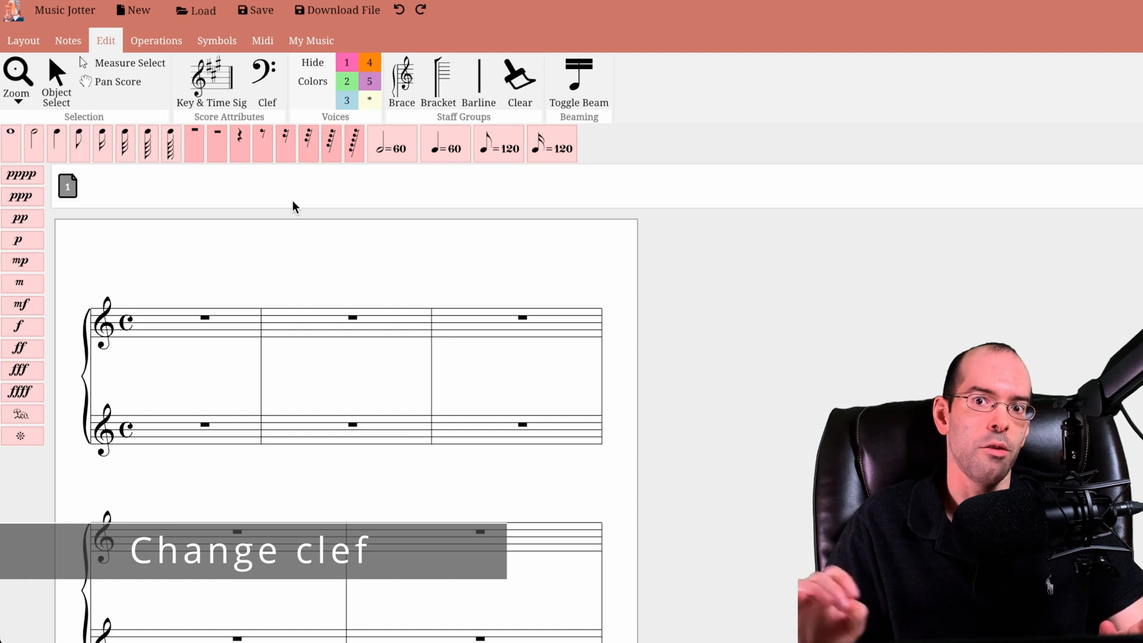
Step: Change the clef of the lower staff to bass clef, starting at the first measure
click(171, 435)
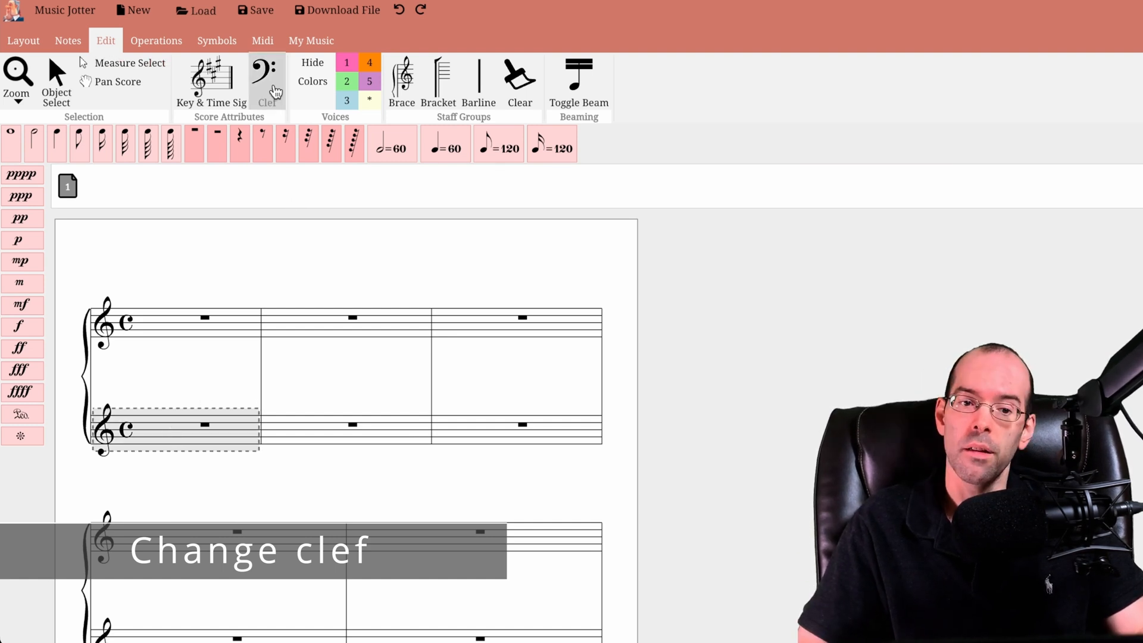
click(263, 78)
click(484, 266)
click(275, 232)
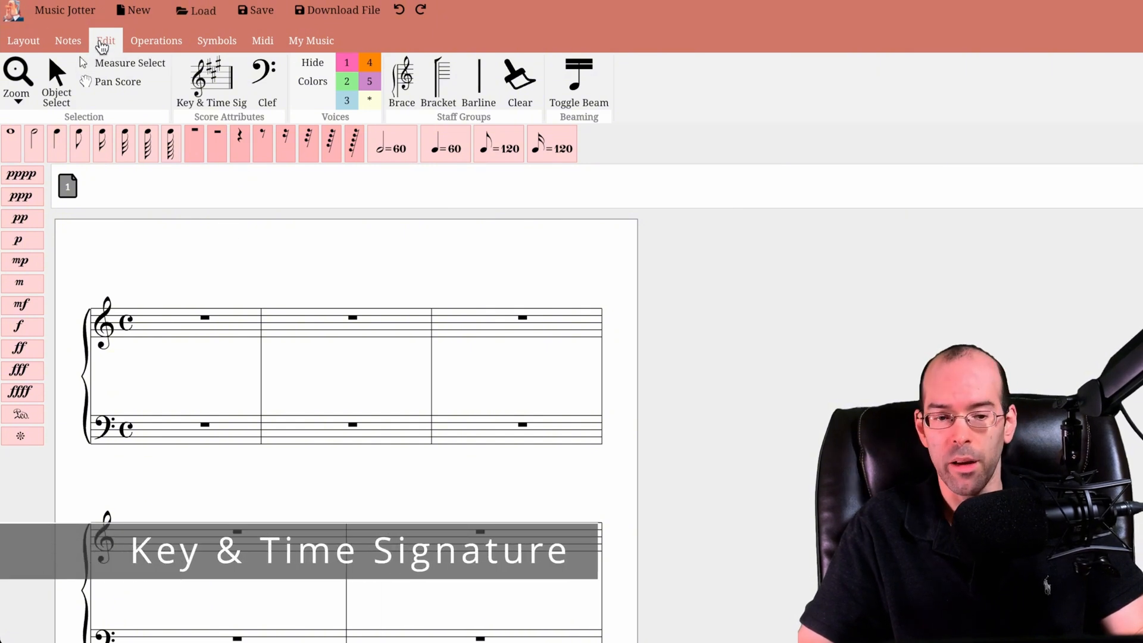
Step: Set the time signature to 3/4 and the key signature to one flat from the first measure
click(168, 327)
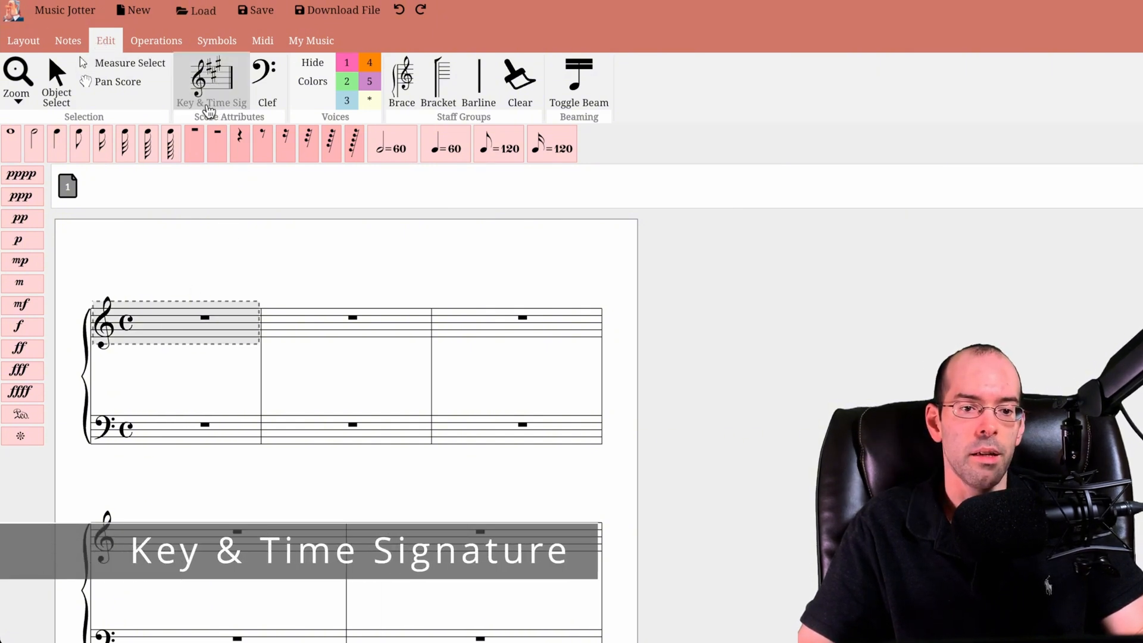
click(208, 110)
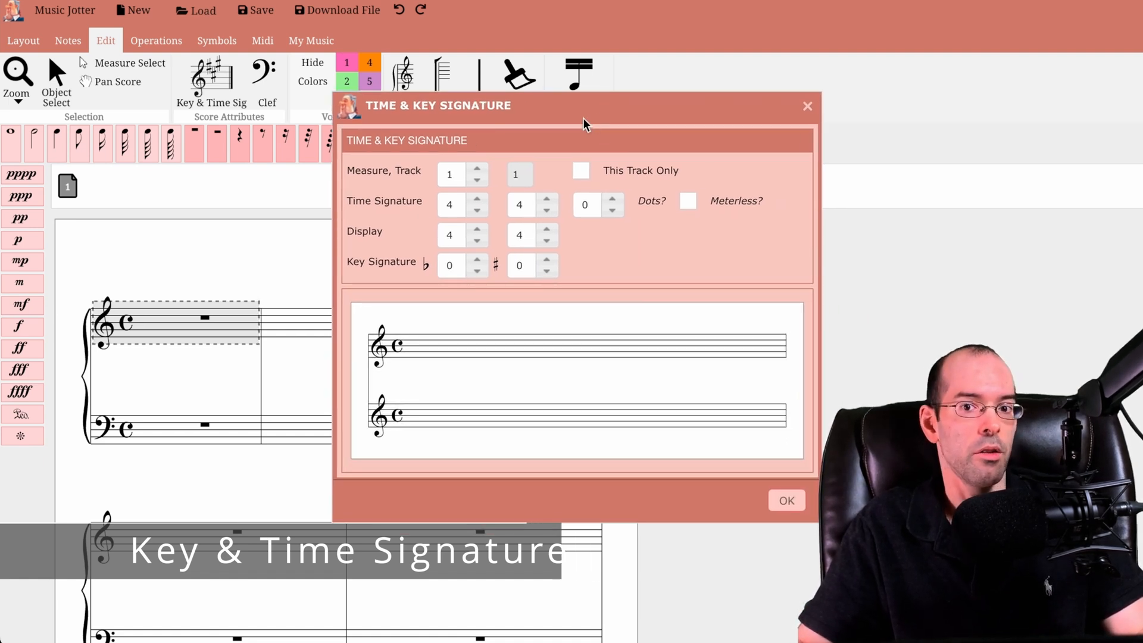
click(477, 210)
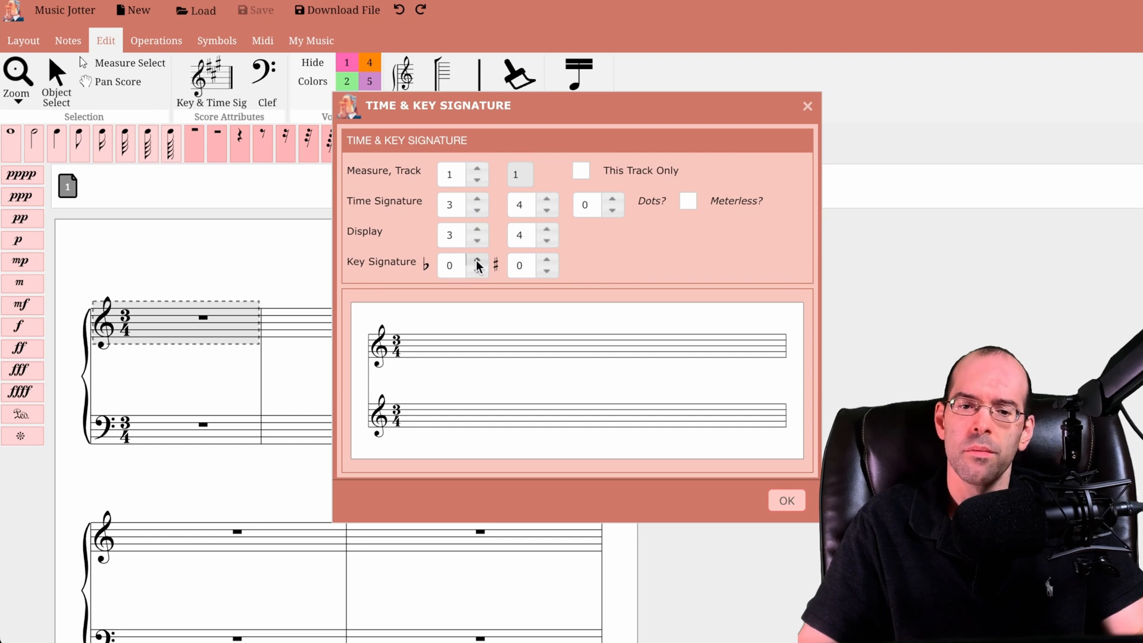
click(477, 260)
click(786, 500)
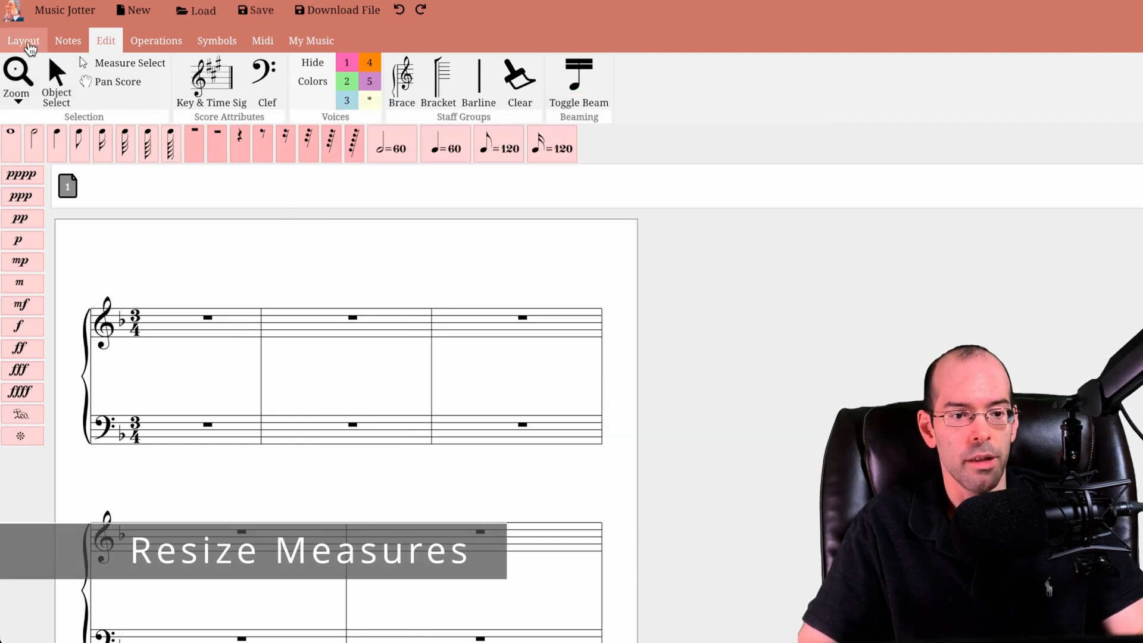
Step: Unlock the score layout and activate Measure Select
click(25, 42)
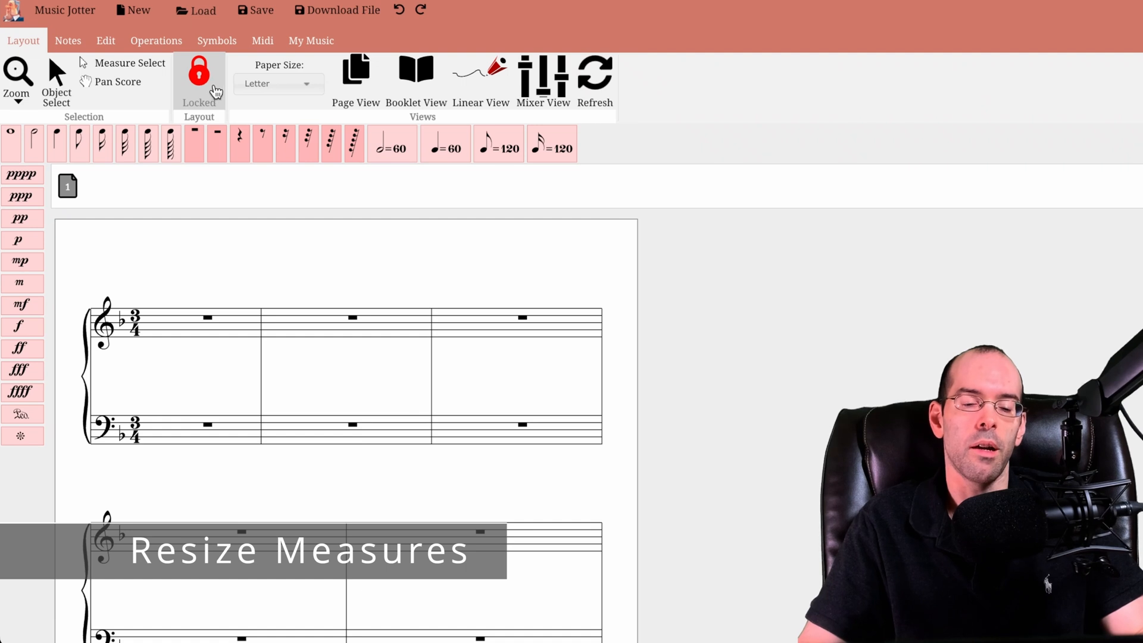
click(216, 92)
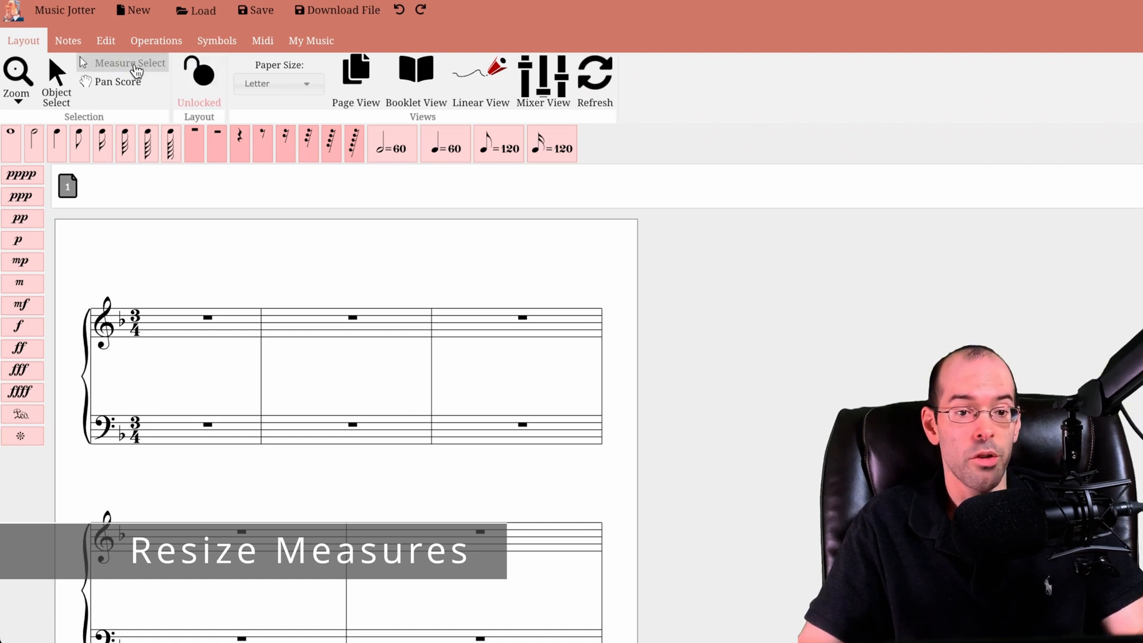
click(136, 70)
Step: Widen the first measure and move the second measure's closing barline further along the first system
drag(224, 347, 288, 345)
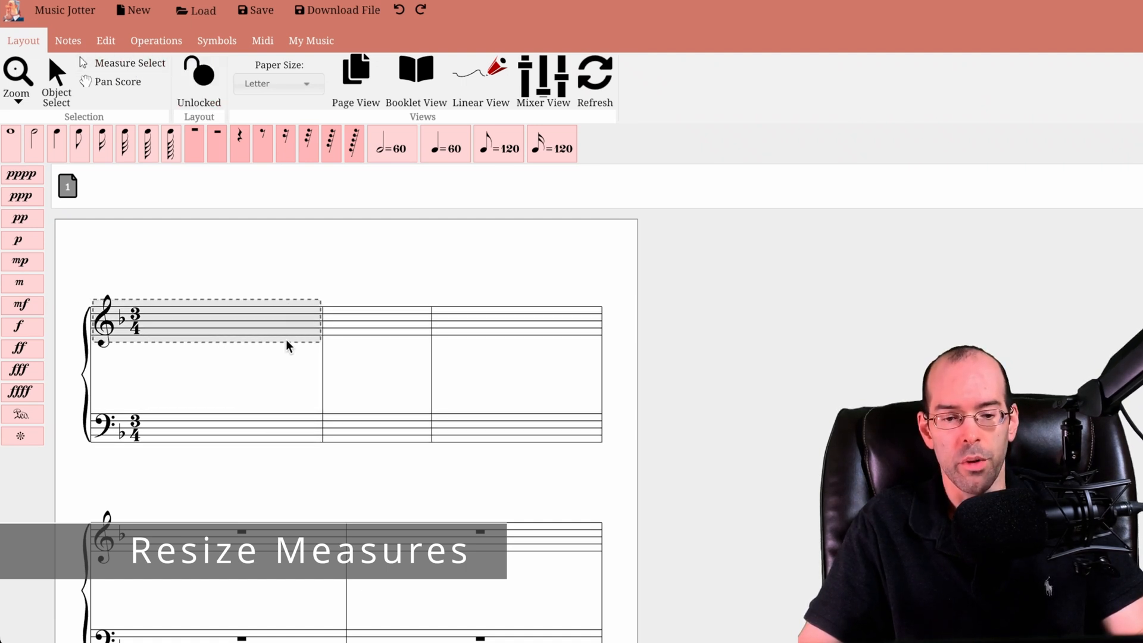
drag(372, 337, 427, 337)
click(285, 249)
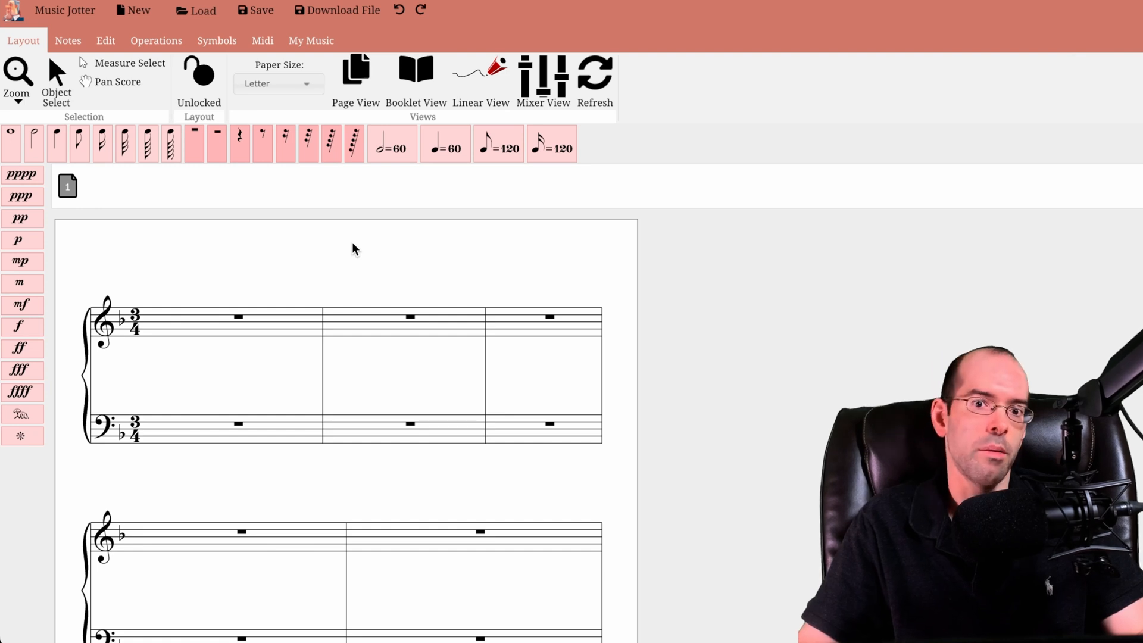
click(293, 325)
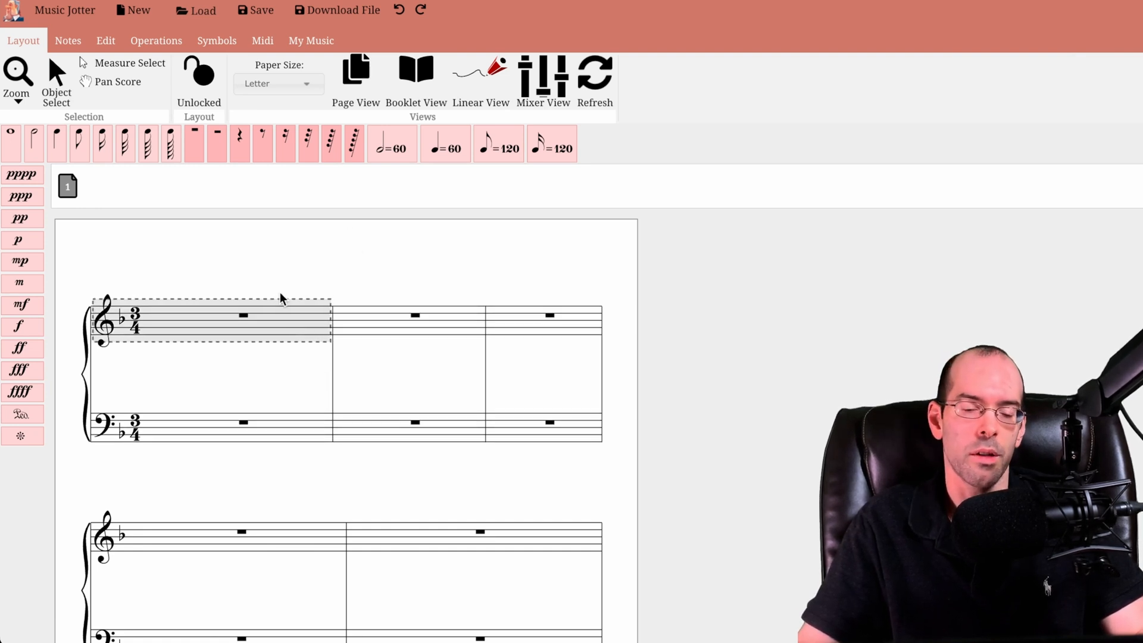
click(295, 296)
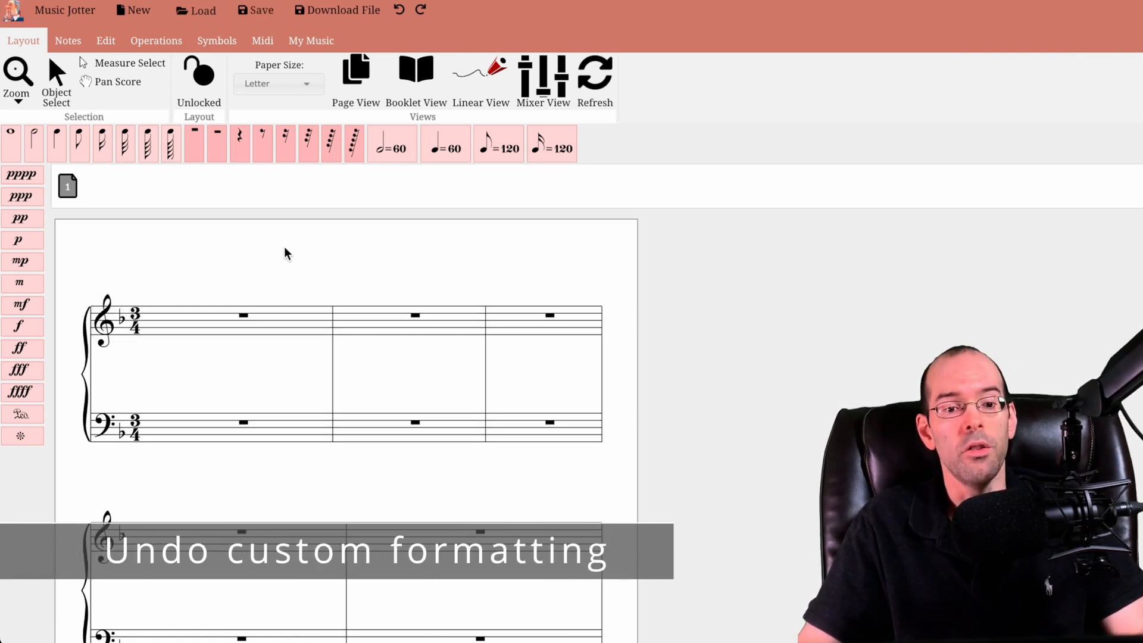
Step: Undo the custom formatting of the entire score
right_click(291, 264)
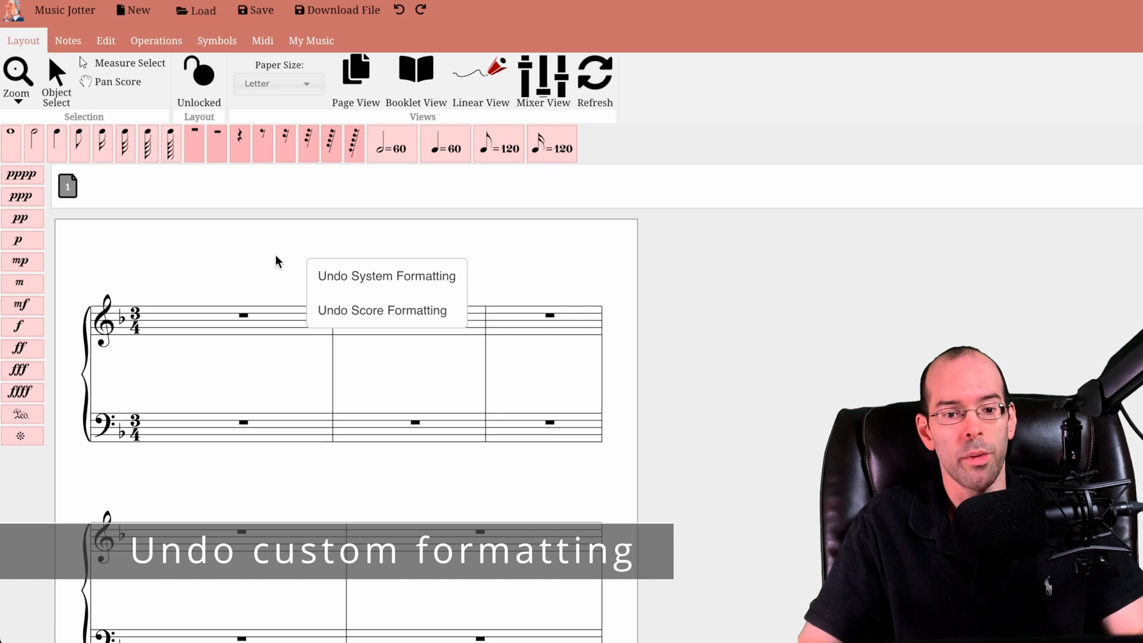
click(345, 304)
right_click(253, 263)
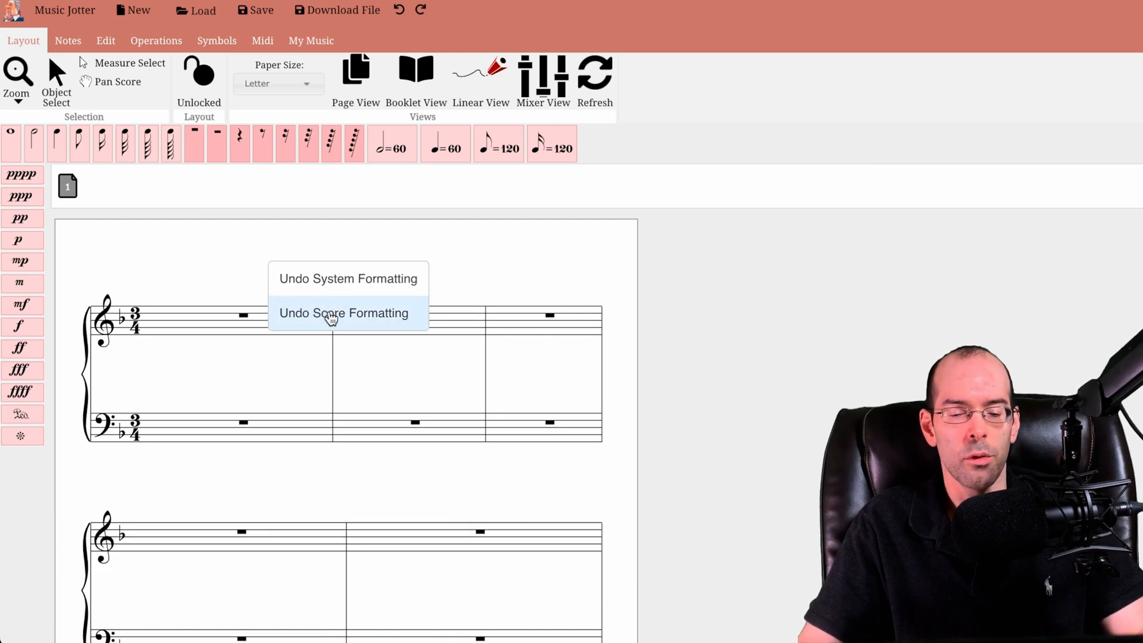
click(325, 311)
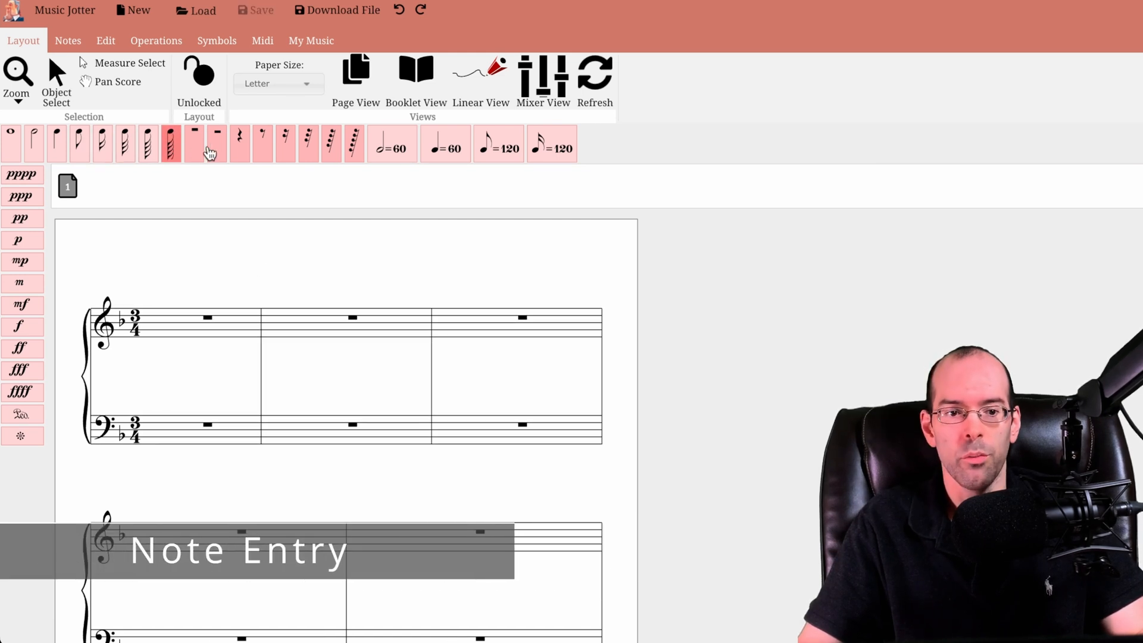
Step: Enter quarter notes A, C, F in the treble staff's first measure and E, D, B in its second measure
click(65, 144)
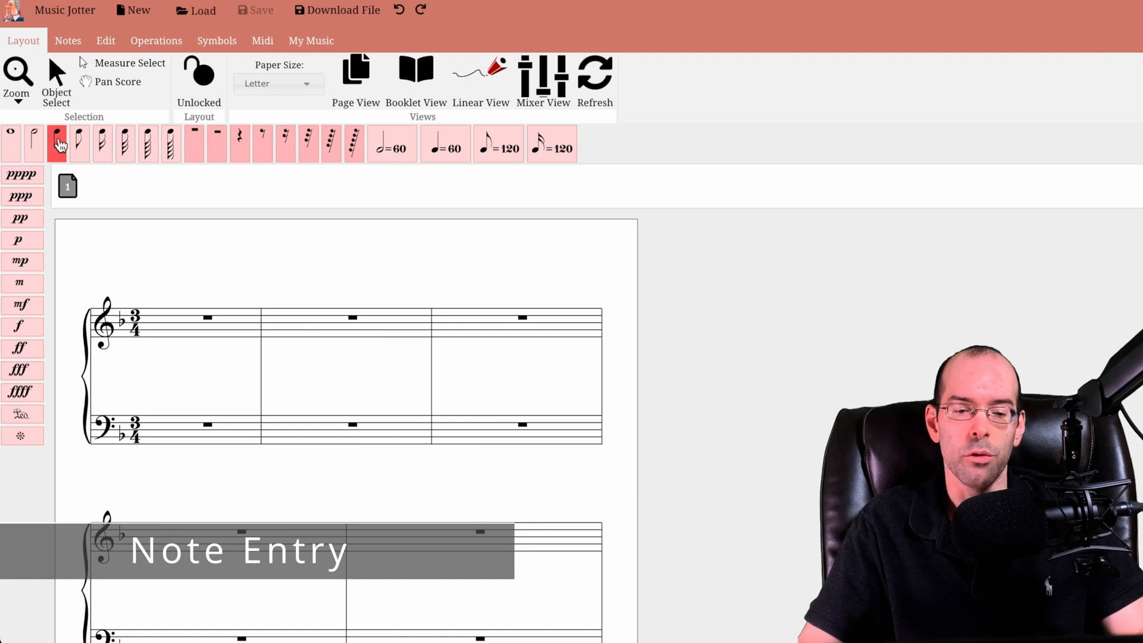
click(179, 324)
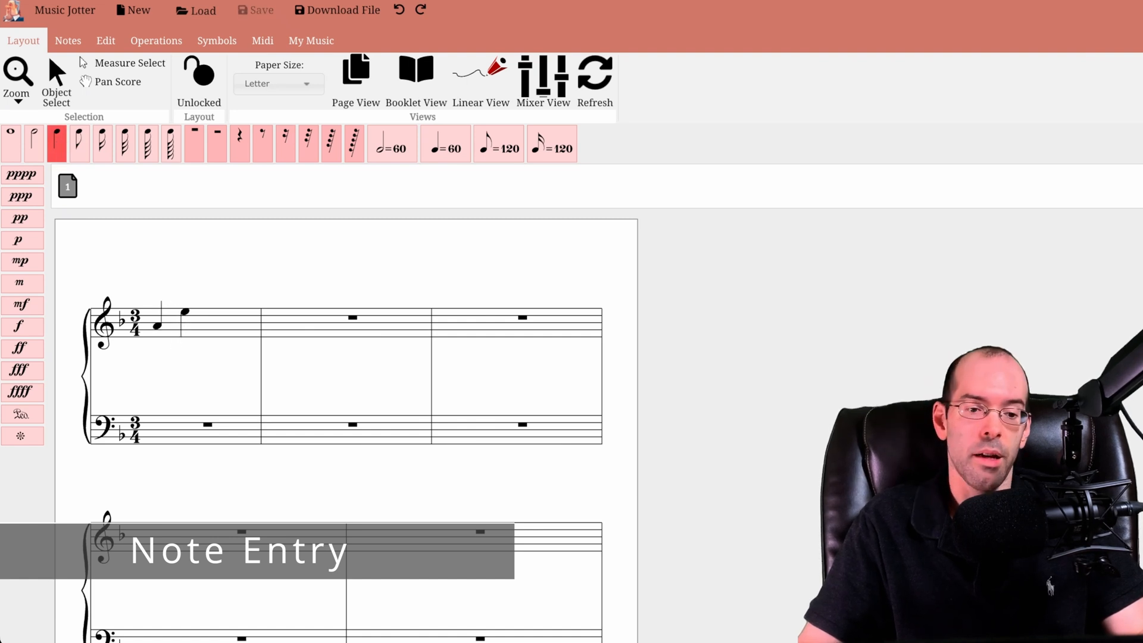
click(186, 319)
click(211, 308)
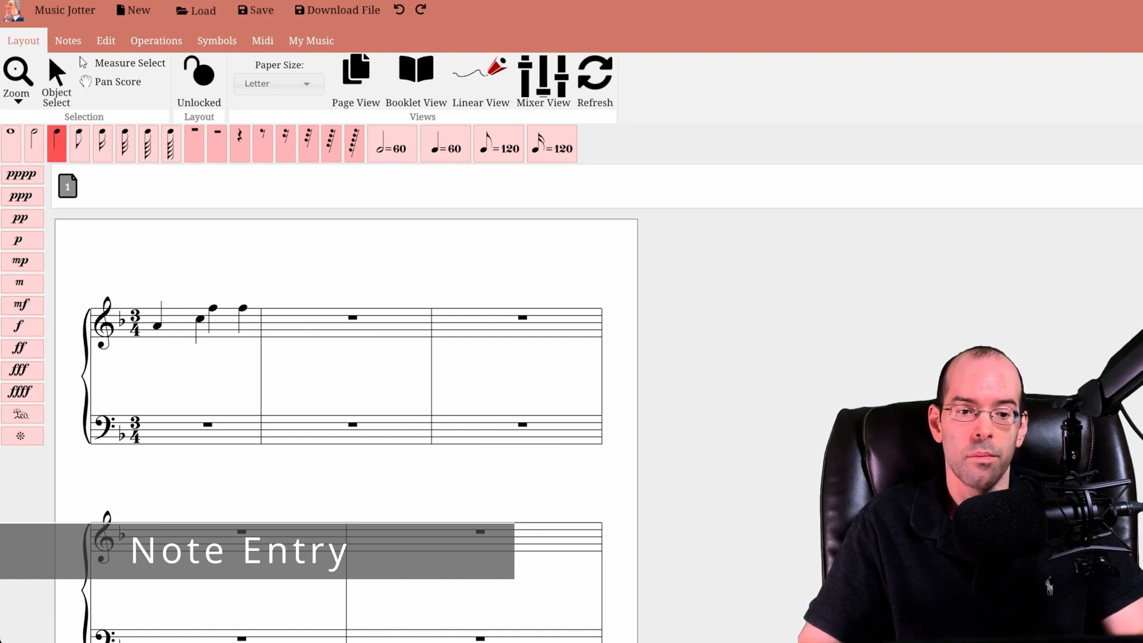
click(278, 311)
click(349, 315)
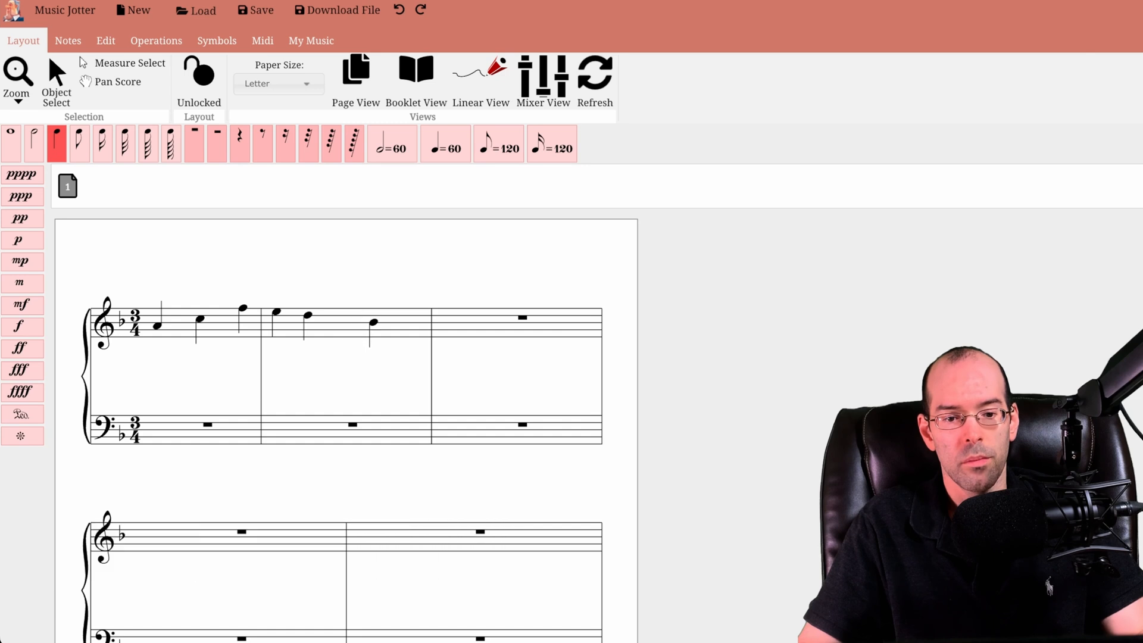
click(374, 322)
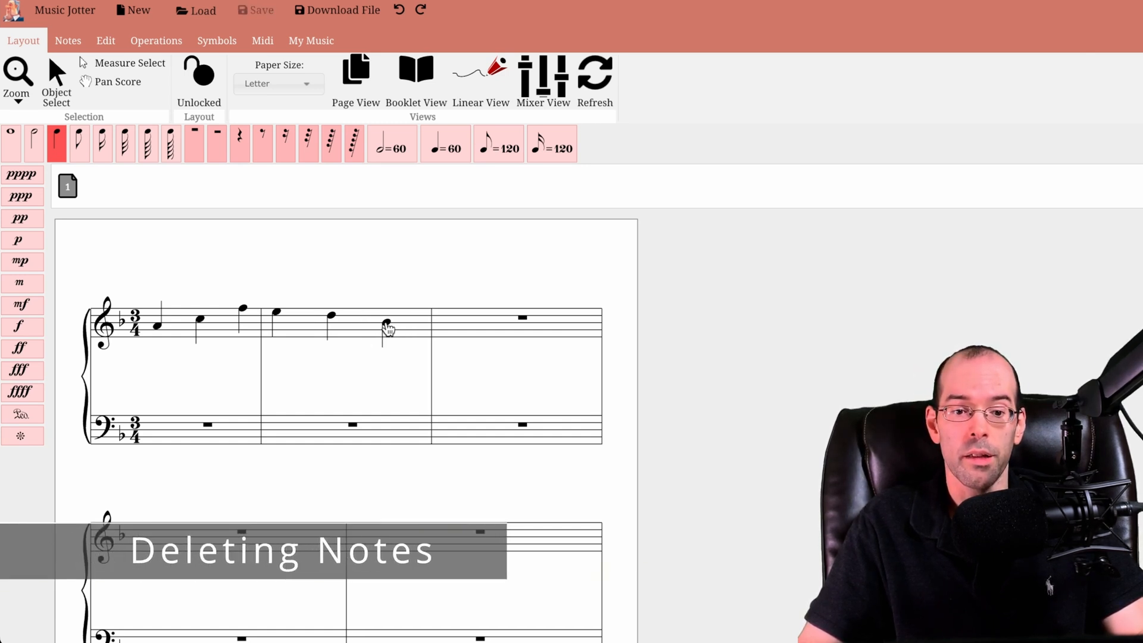
Step: Delete all the quarter notes from the first two measures of the treble staff, starting with the last one
right_click(387, 324)
right_click(308, 317)
right_click(277, 313)
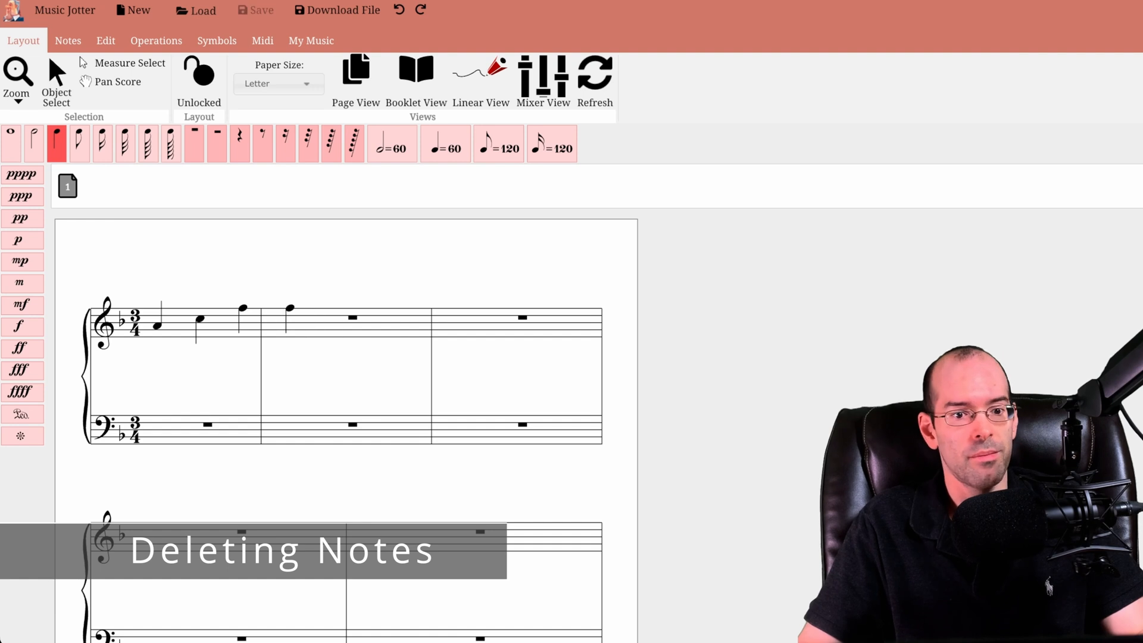
right_click(243, 309)
right_click(200, 319)
right_click(157, 325)
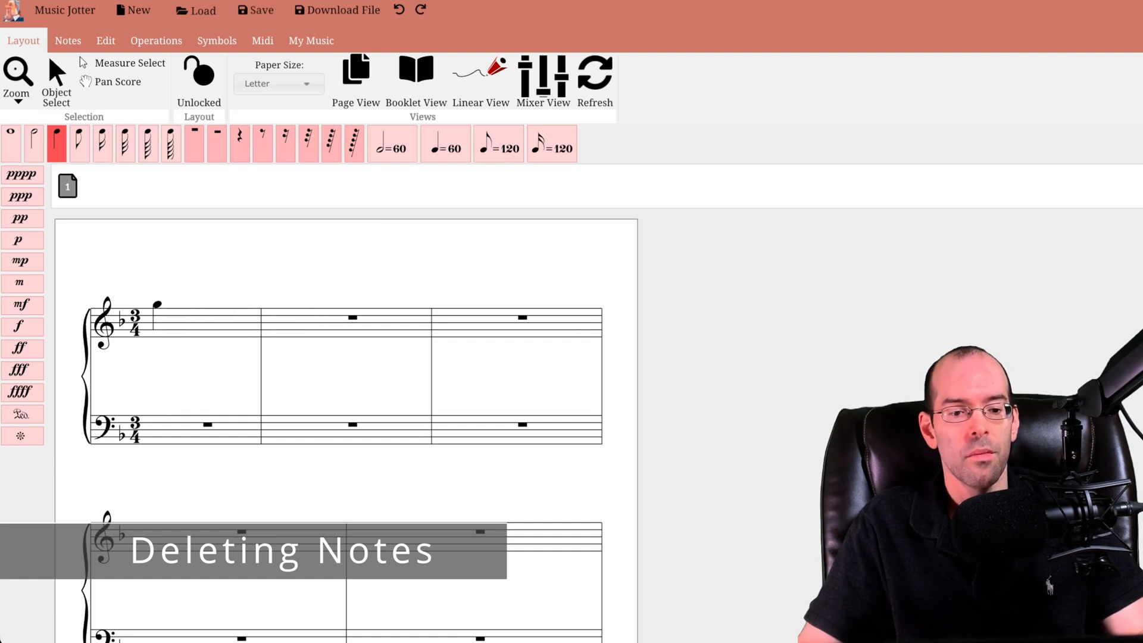
Step: Undo the last three note edits in the treble staff
key(ctrl+z)
key(ctrl+z)
key(ctrl+z)
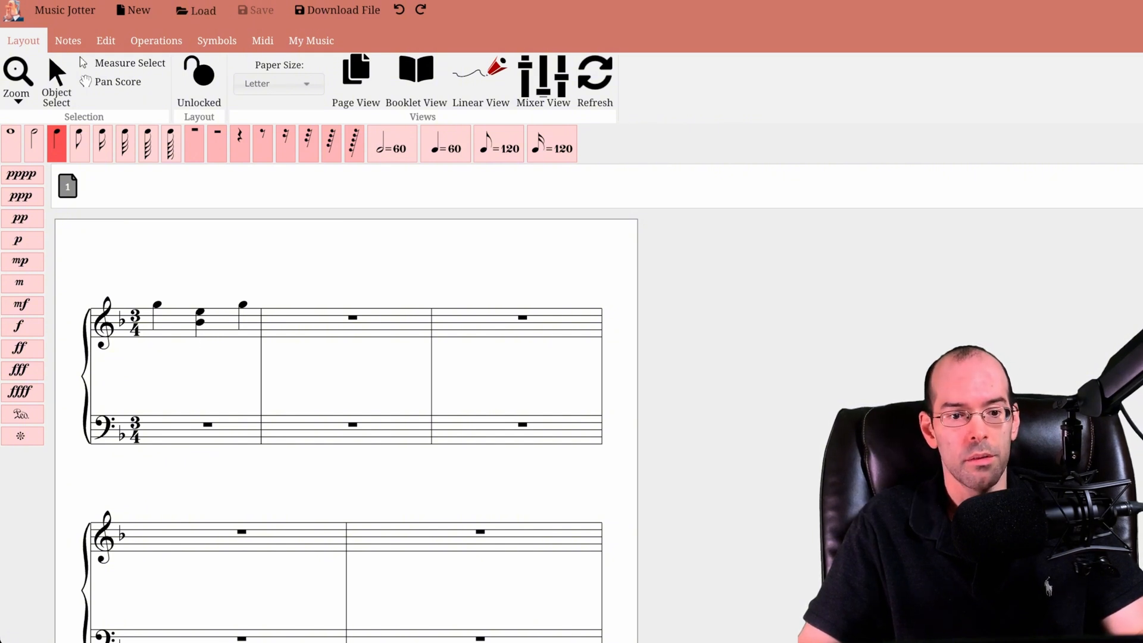
Step: Add a low F quarter note to the second-beat chord in the treble staff's first measure, and undo the last five entries
click(202, 335)
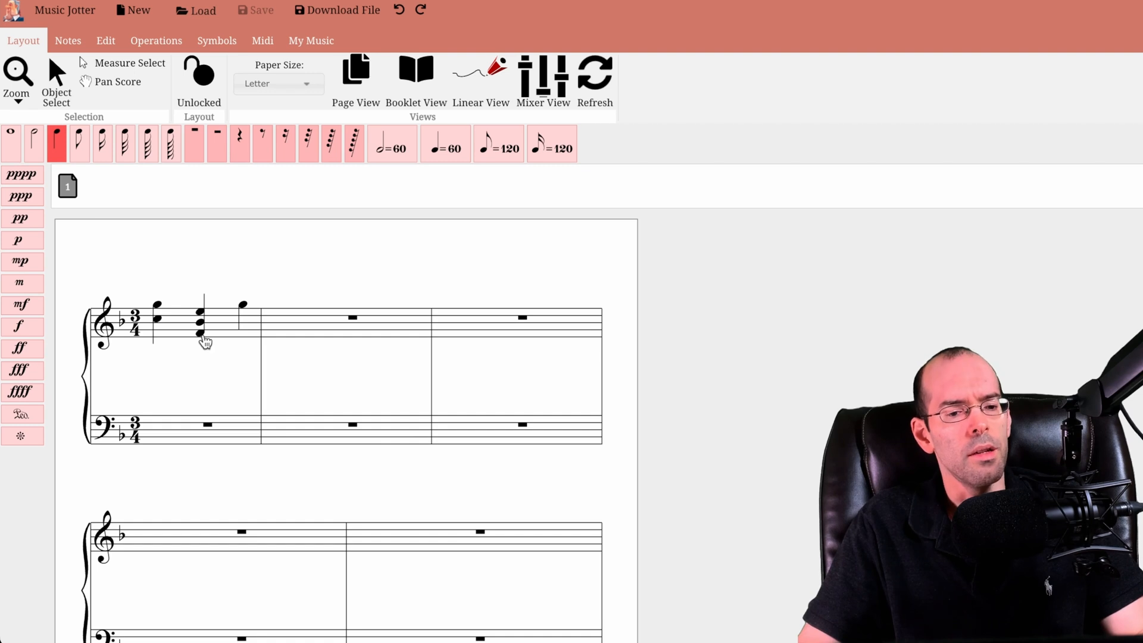
key(ctrl+z)
key(ctrl+z)
key(ctrl+z)
key(ctrl+z)
key(ctrl+z)
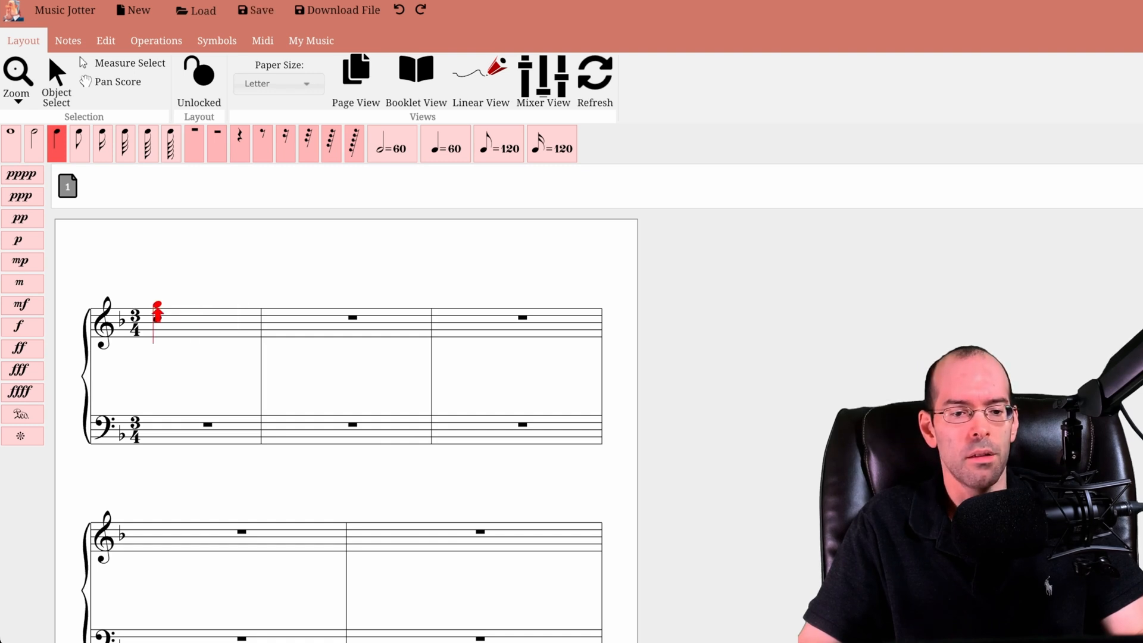
Step: Undo the remaining chord entry in the treble staff's first measure
key(ctrl+z)
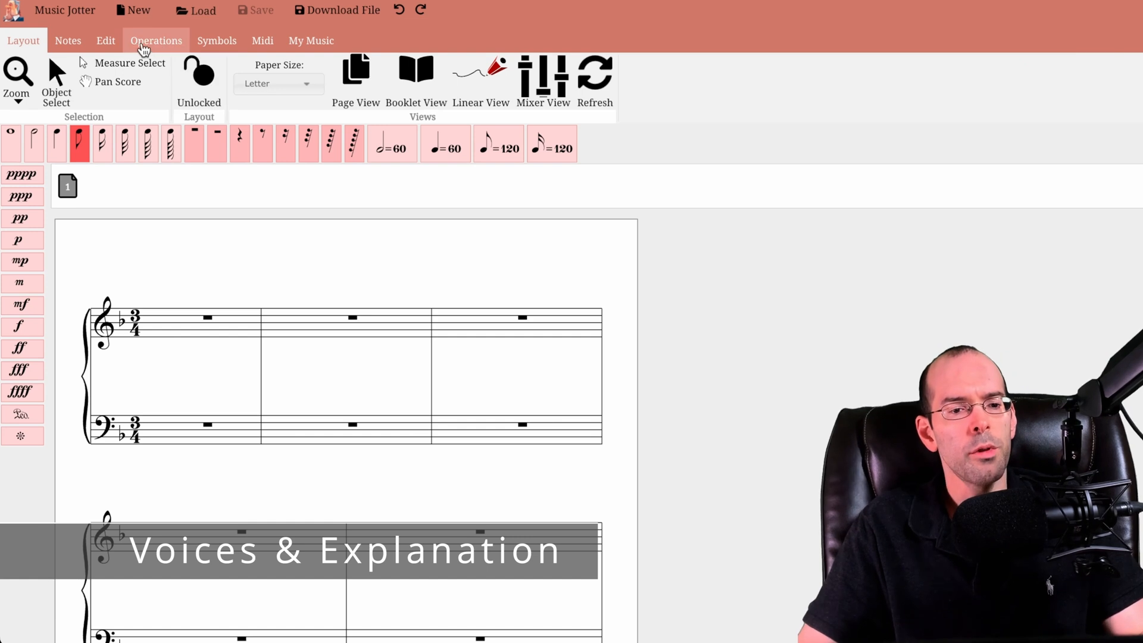
Step: Select the bass staff's first measure and add a new staff below it
click(106, 43)
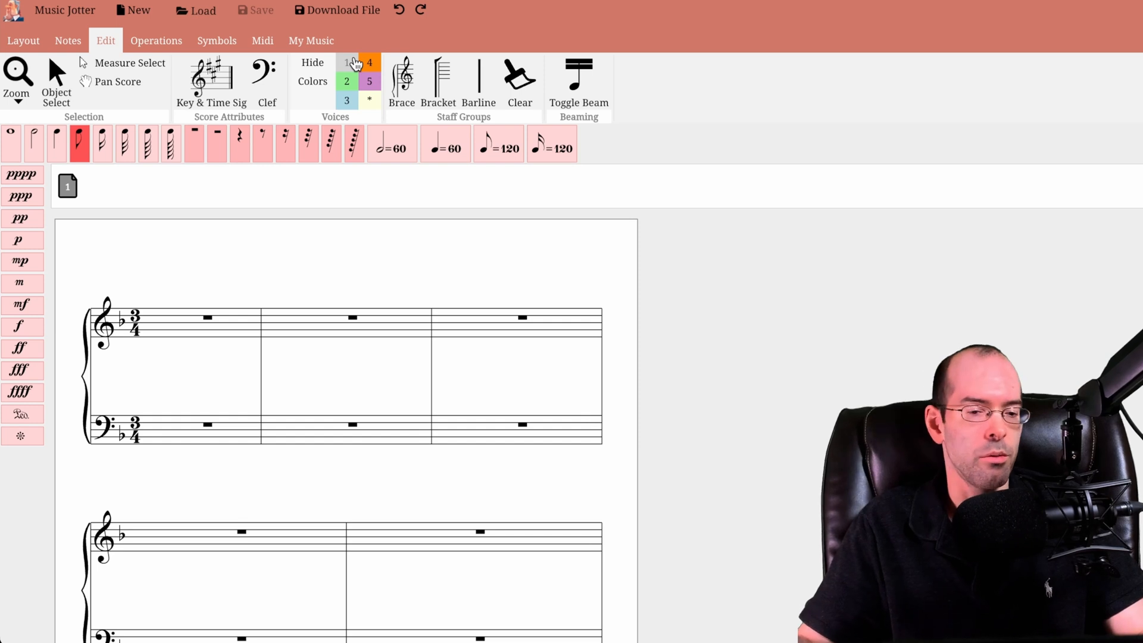
click(125, 64)
click(182, 437)
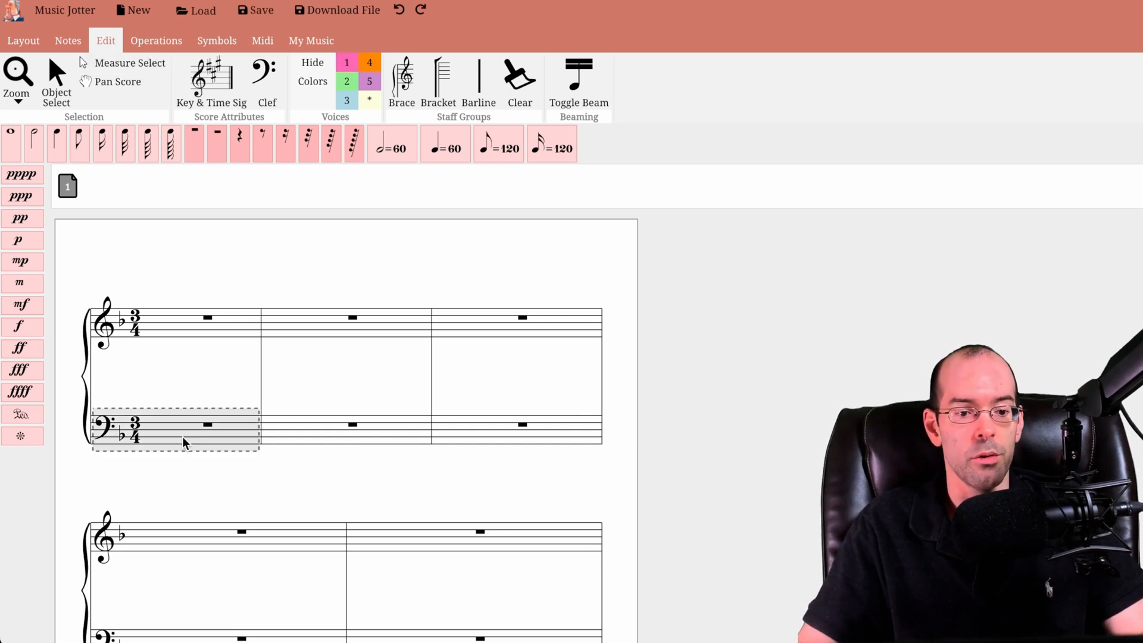
right_click(183, 438)
click(195, 421)
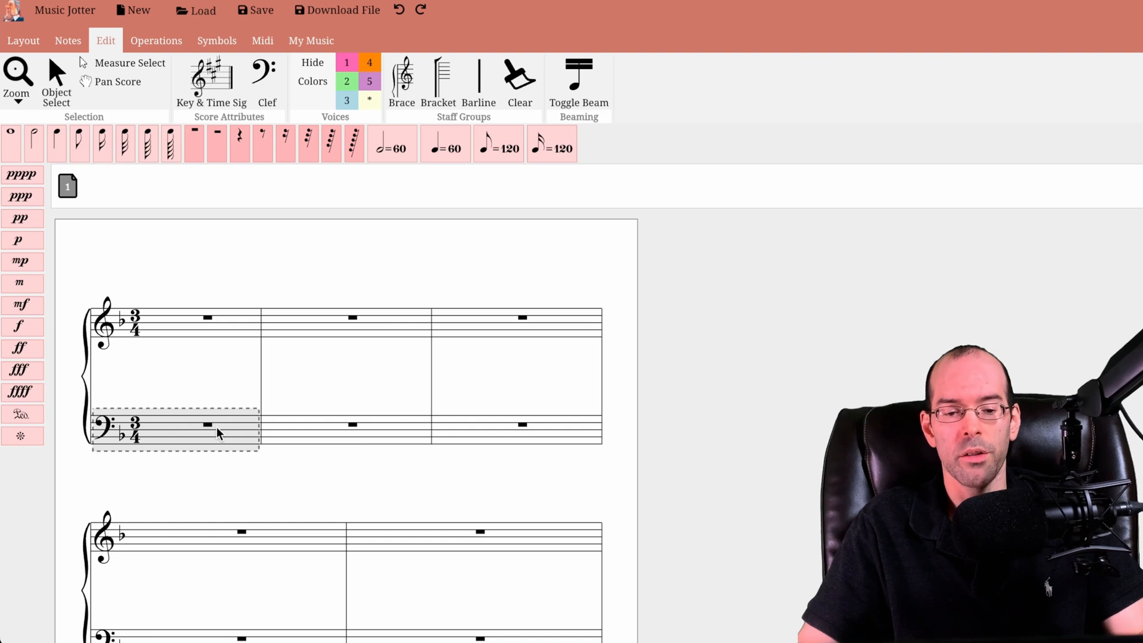
right_click(187, 426)
click(246, 559)
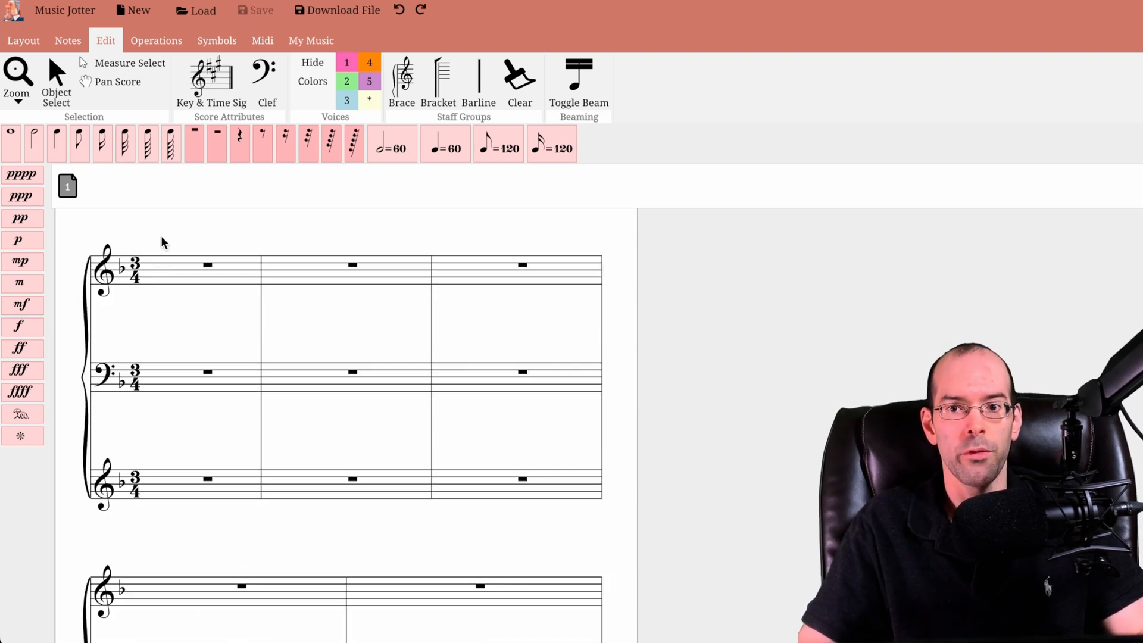
Step: Delete the added third staff below the bass staff
click(180, 232)
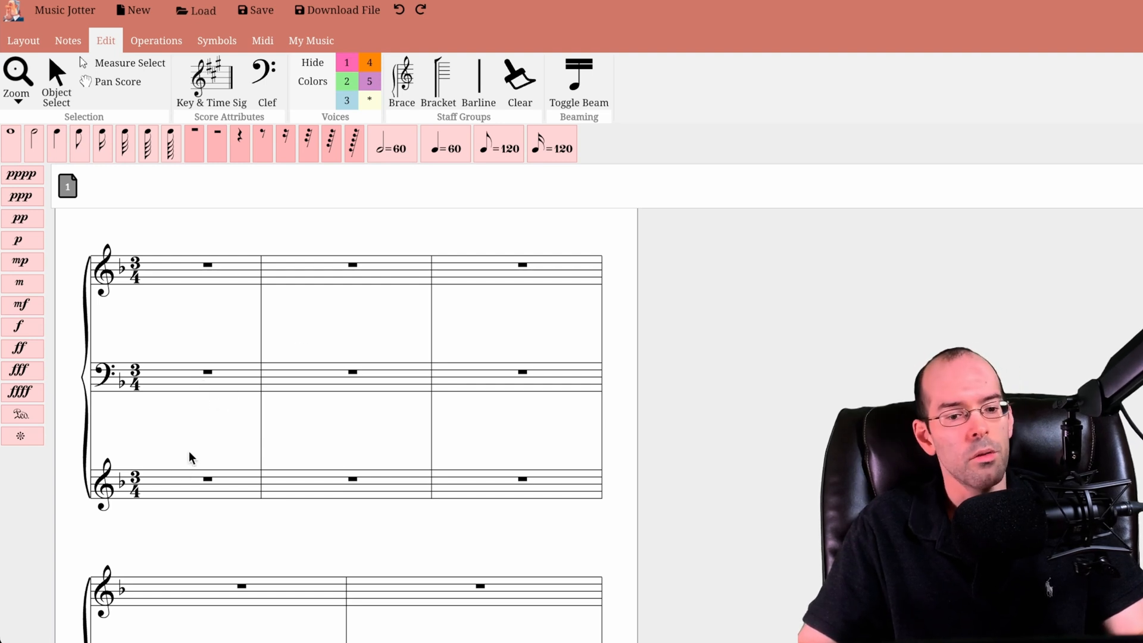
click(166, 487)
right_click(166, 487)
click(229, 594)
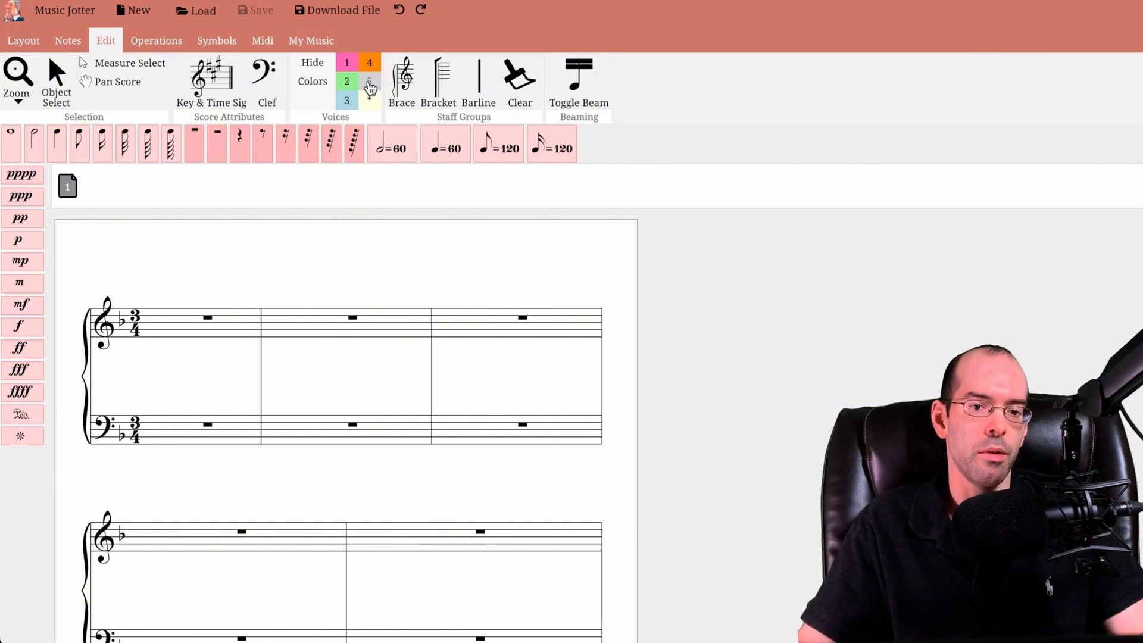
Step: Enter the eighth notes G, B, C, E, E, C in the treble staff's first measure
click(79, 143)
click(157, 329)
click(189, 322)
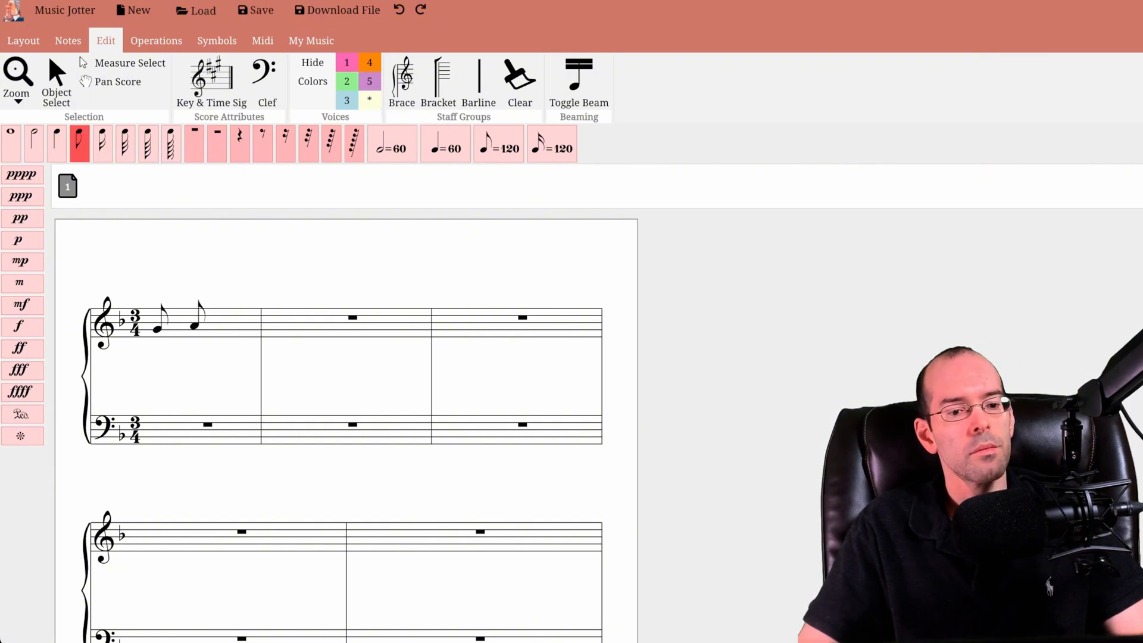
click(218, 322)
click(243, 313)
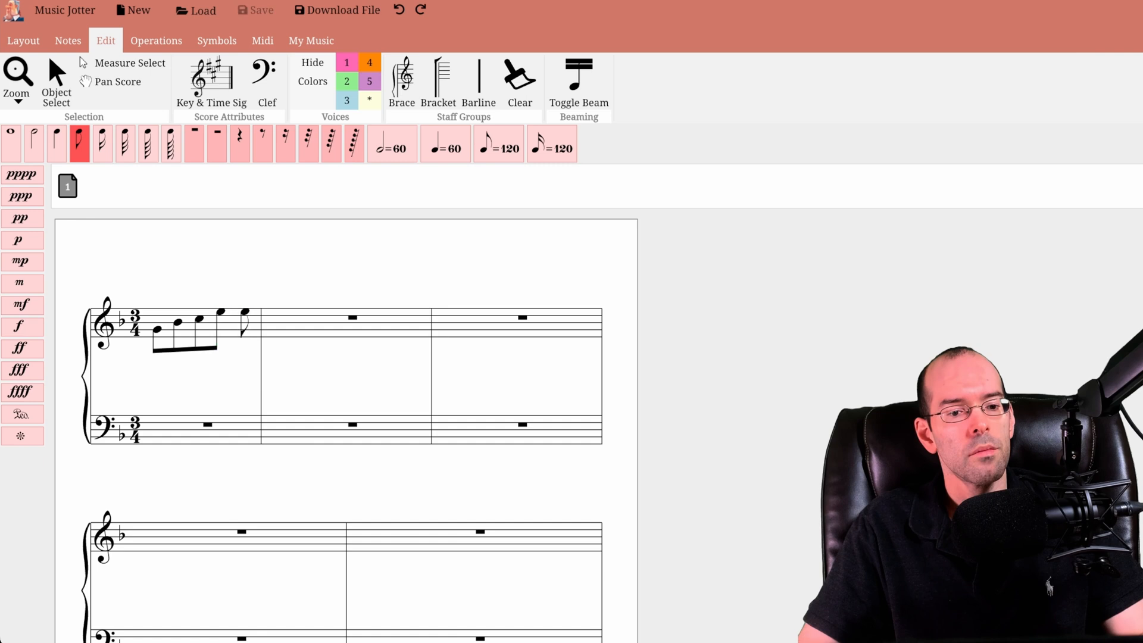
click(245, 313)
click(247, 320)
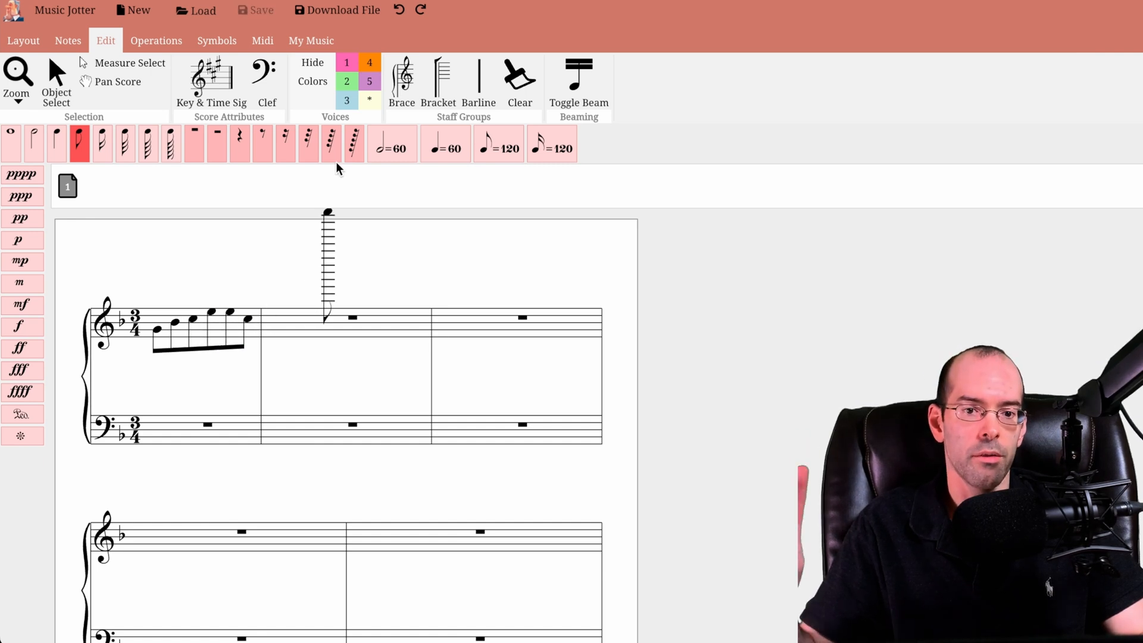
Step: Switch to voice 2 and enter the eighth notes C, D, E, F, F, F below the existing melody in the first treble measure
click(347, 88)
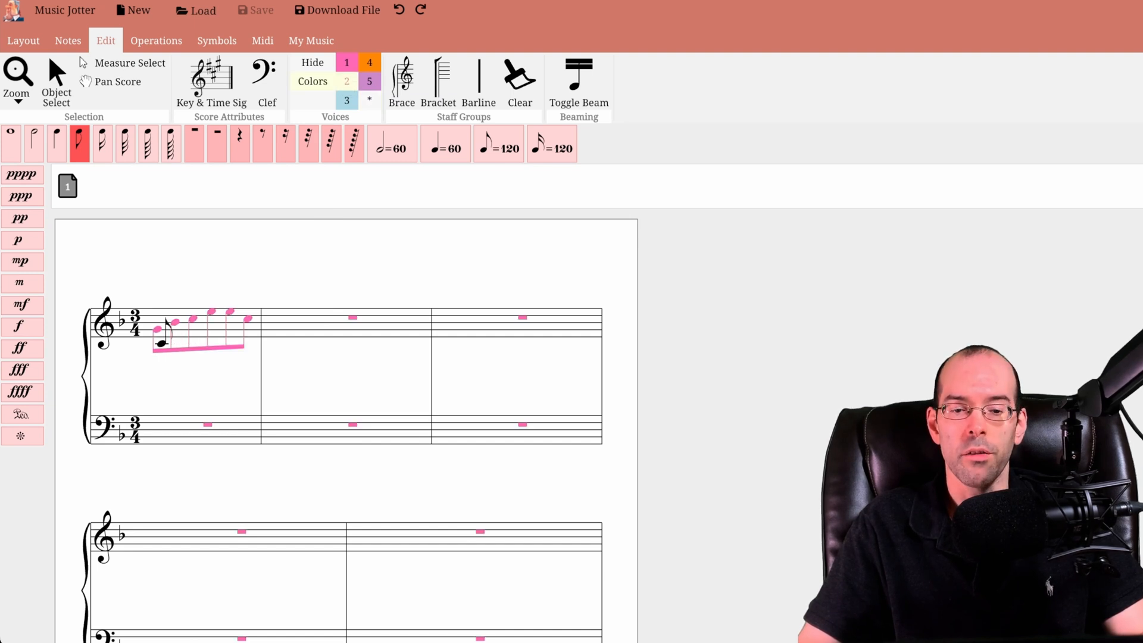
click(158, 343)
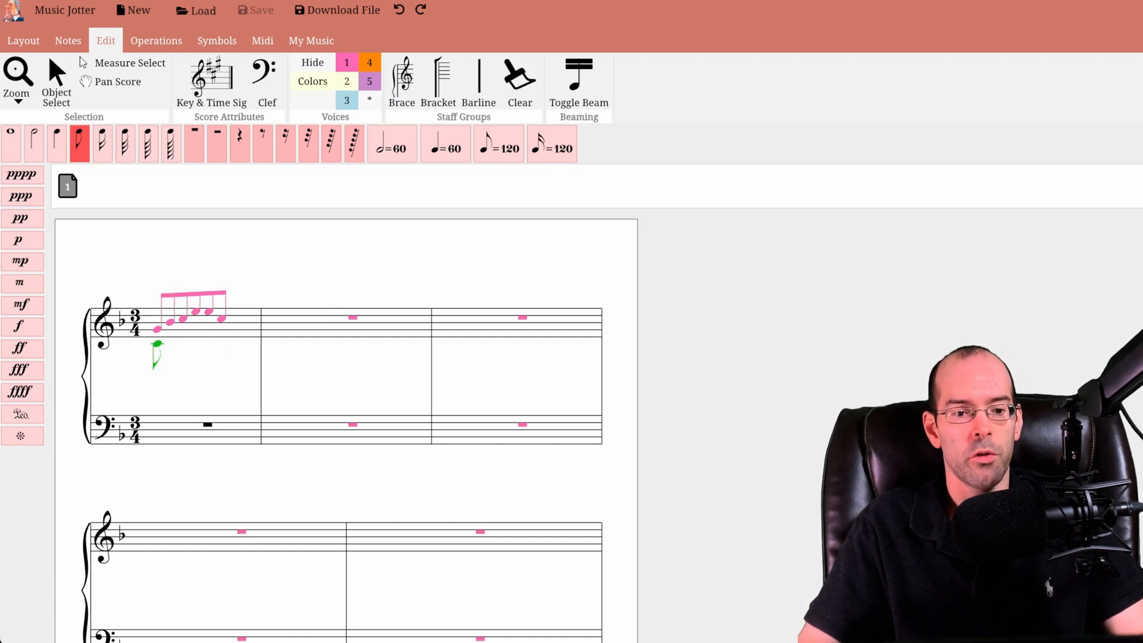
click(171, 340)
click(183, 337)
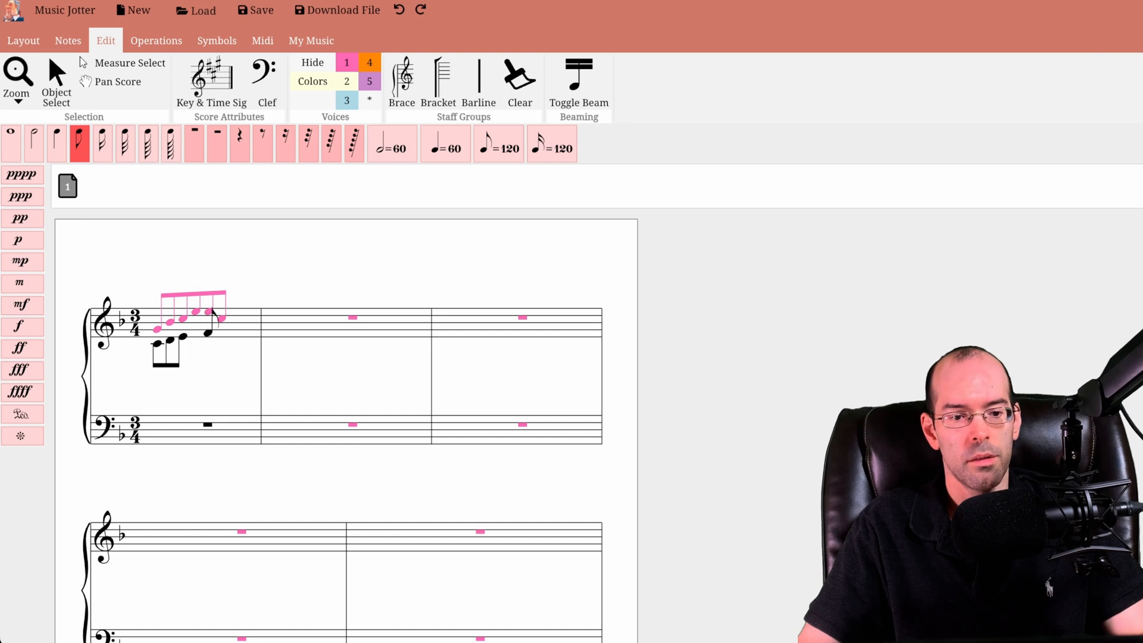
click(199, 334)
click(210, 333)
click(239, 334)
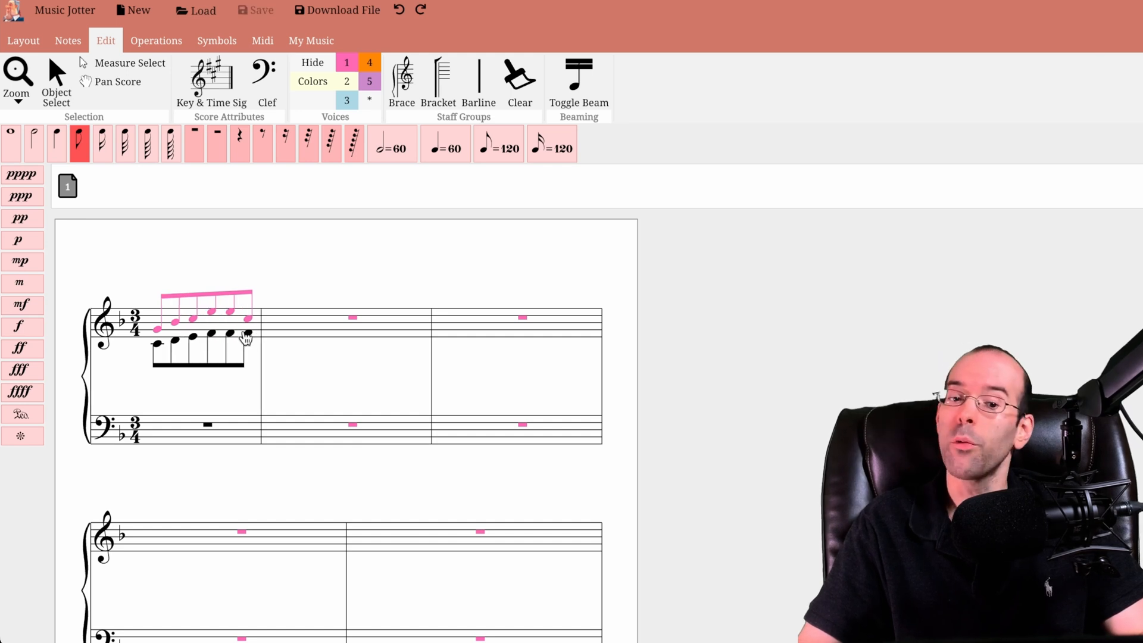
Step: Undo the eighth notes entered in voice 2 of the first treble measure
key(ctrl+z)
key(ctrl+z)
key(ctrl+z)
key(ctrl+z)
key(ctrl+z)
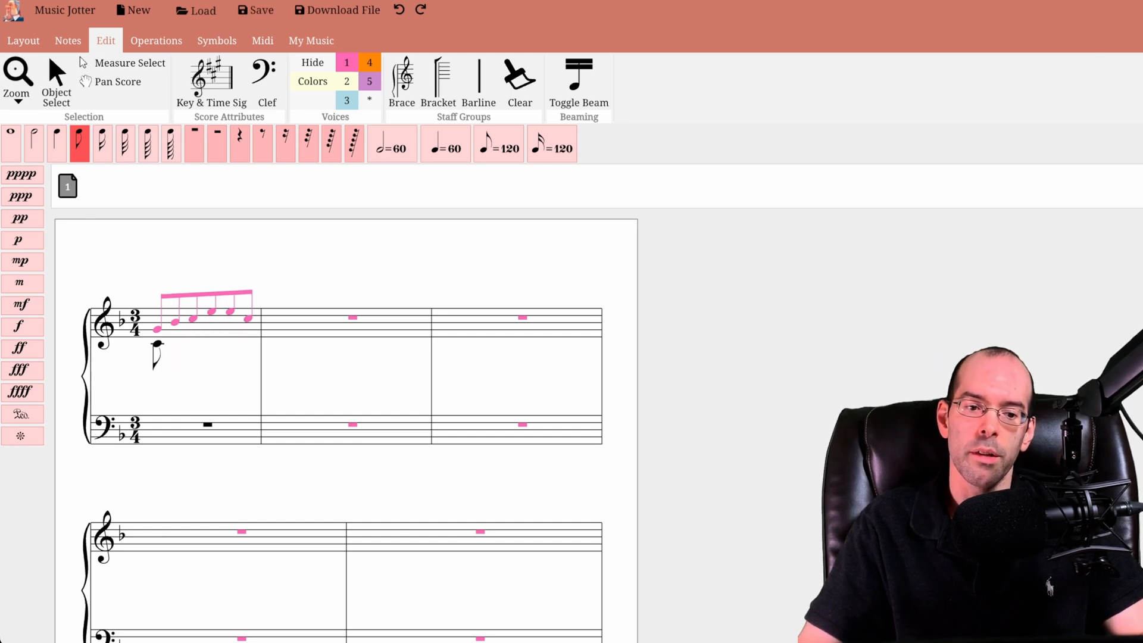
Step: Enter the quarter notes B, C, E in voice 2 of the treble staff's first measure
click(57, 146)
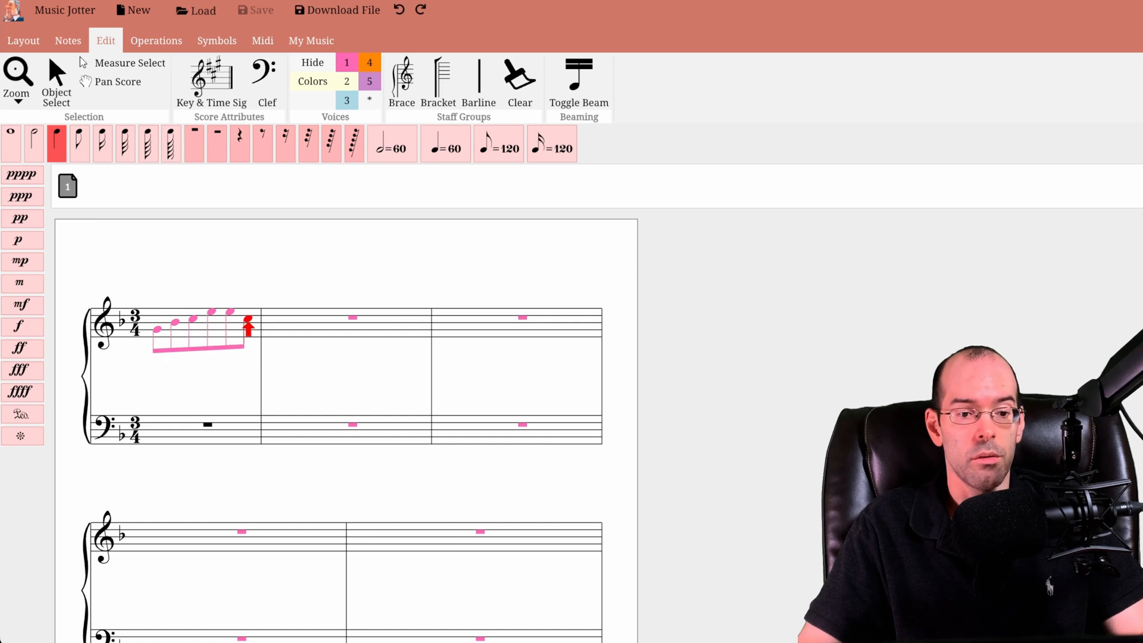
click(184, 344)
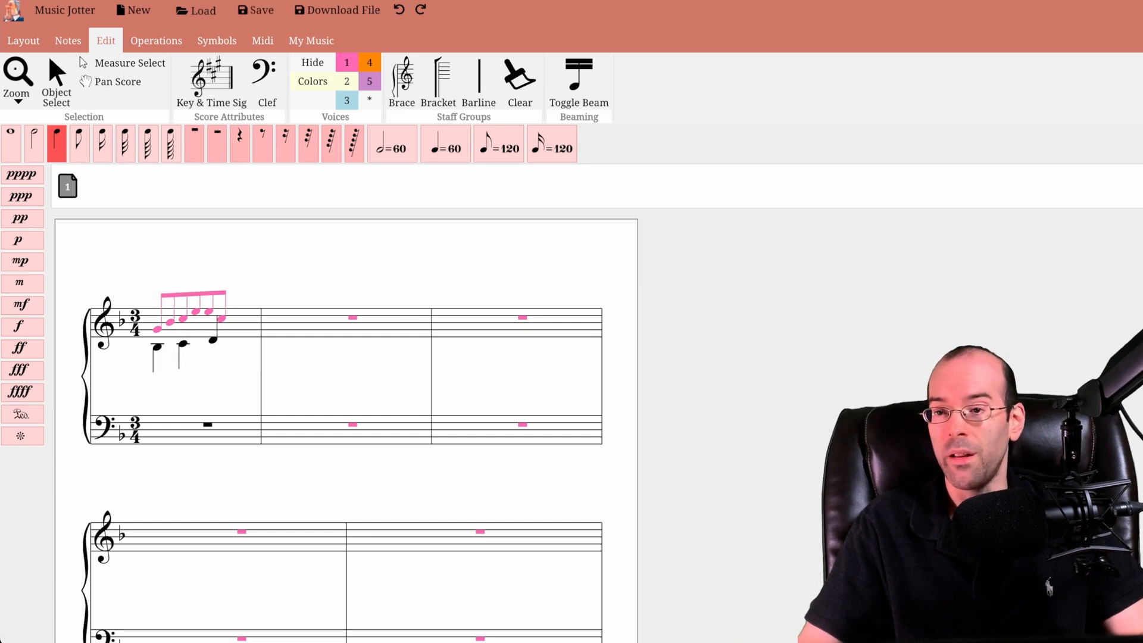
click(227, 335)
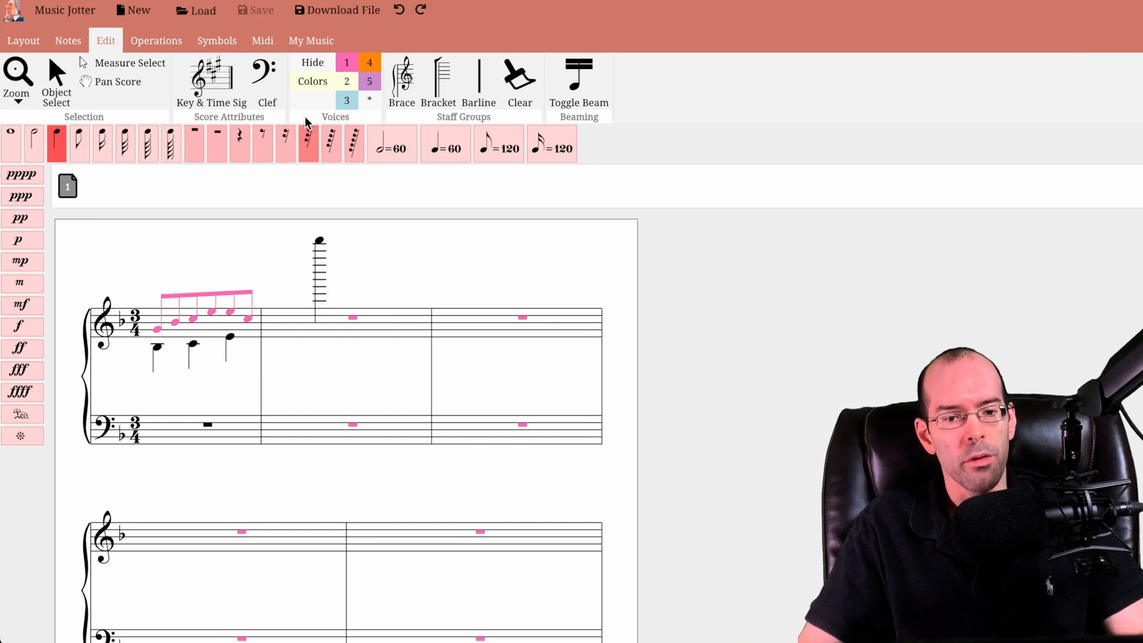
Step: Switch the voice selection to * and enter the quarter notes D, A, G in the bass staff's first measure
click(370, 101)
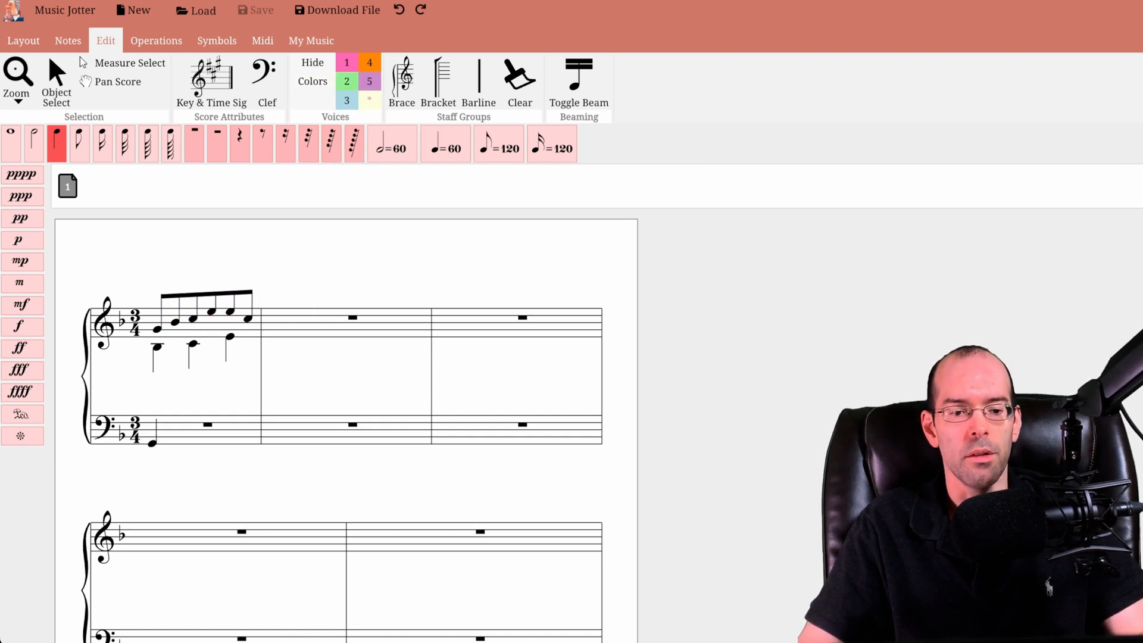
click(158, 429)
click(200, 415)
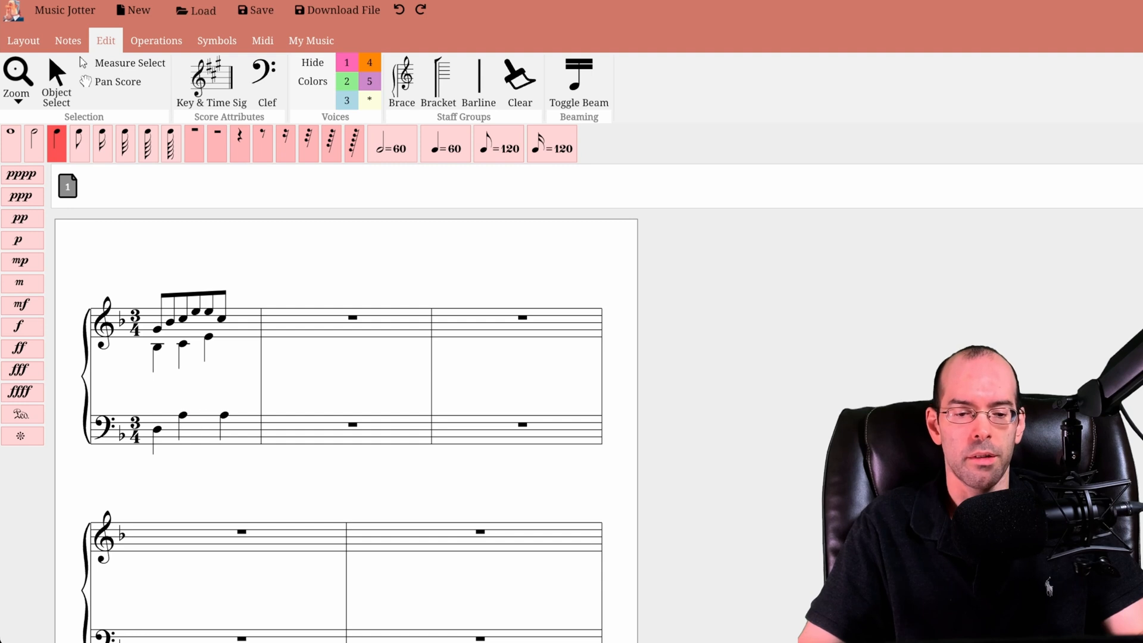
click(227, 419)
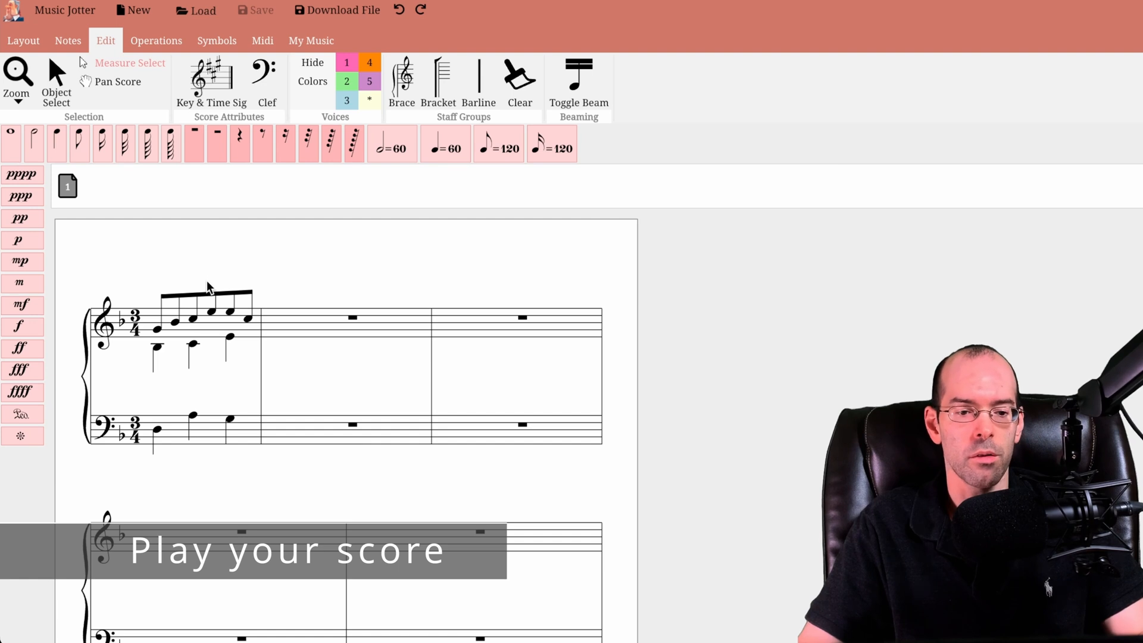
Step: Play back the score
key(space)
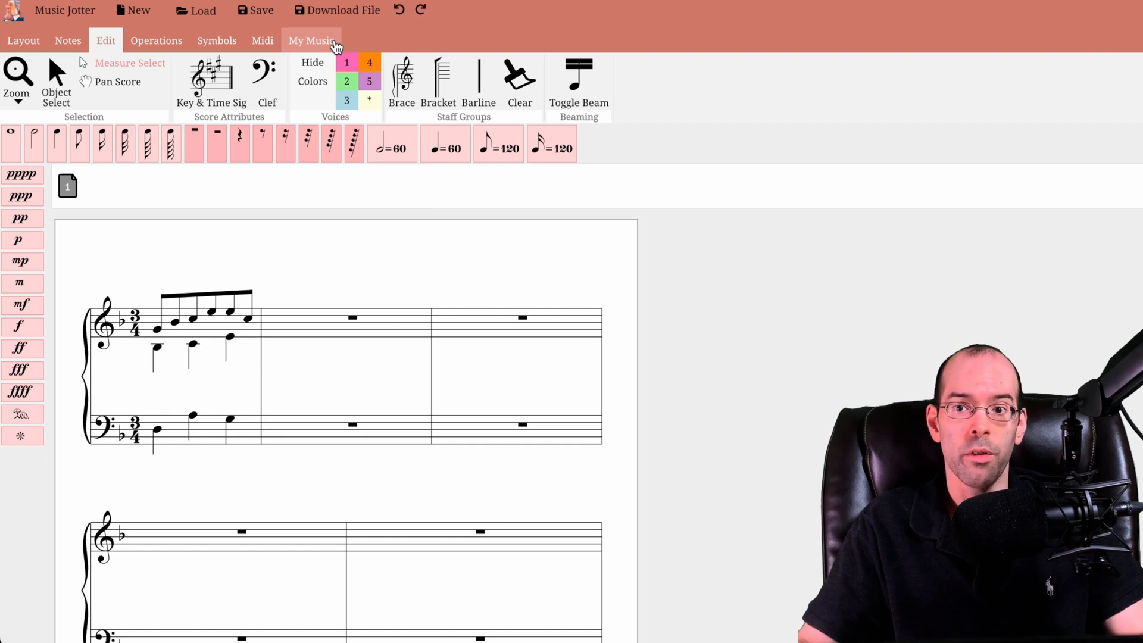
Step: Examine the MIDI port options, keeping the Microsoft GS Wavetable Synth.sf2 soundfont and checking the MIDI out and in port choices
click(263, 41)
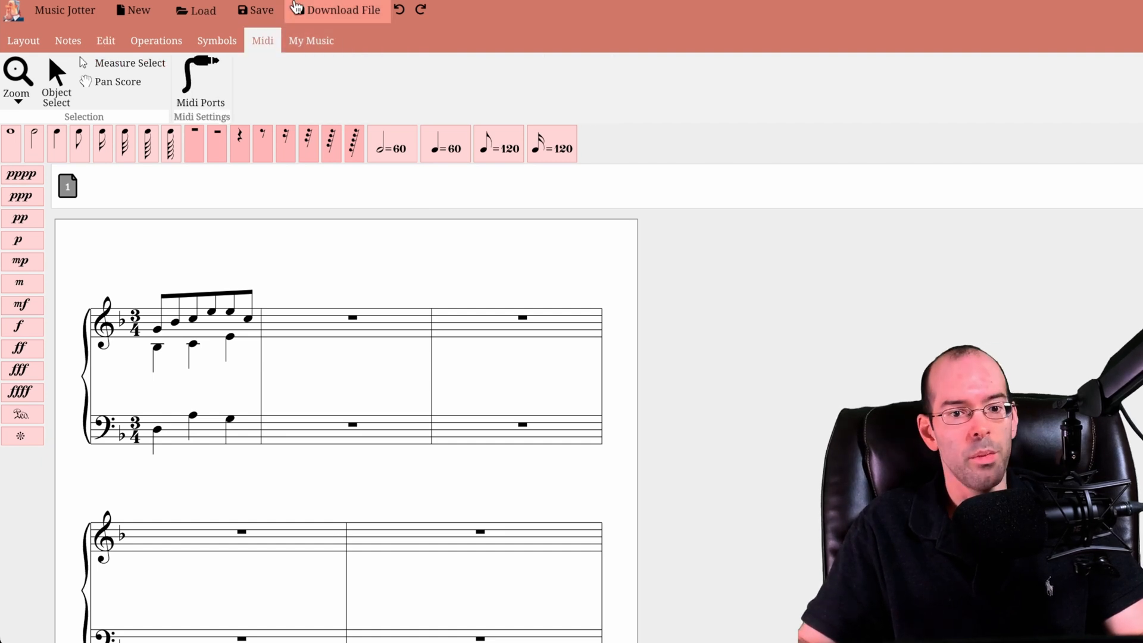
click(201, 81)
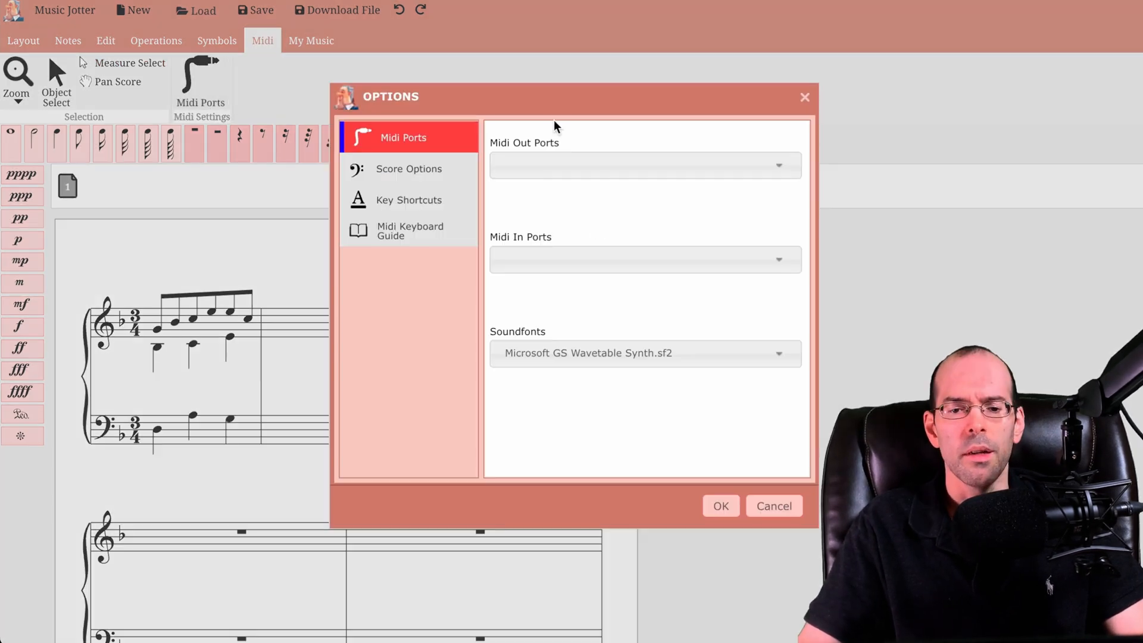
click(610, 356)
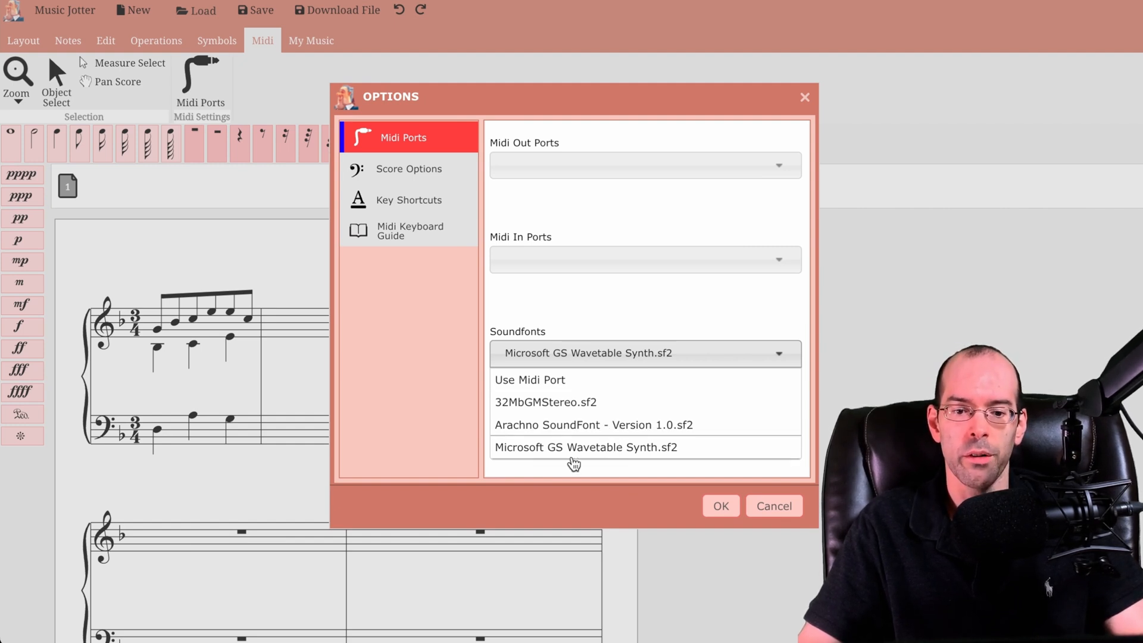
click(617, 450)
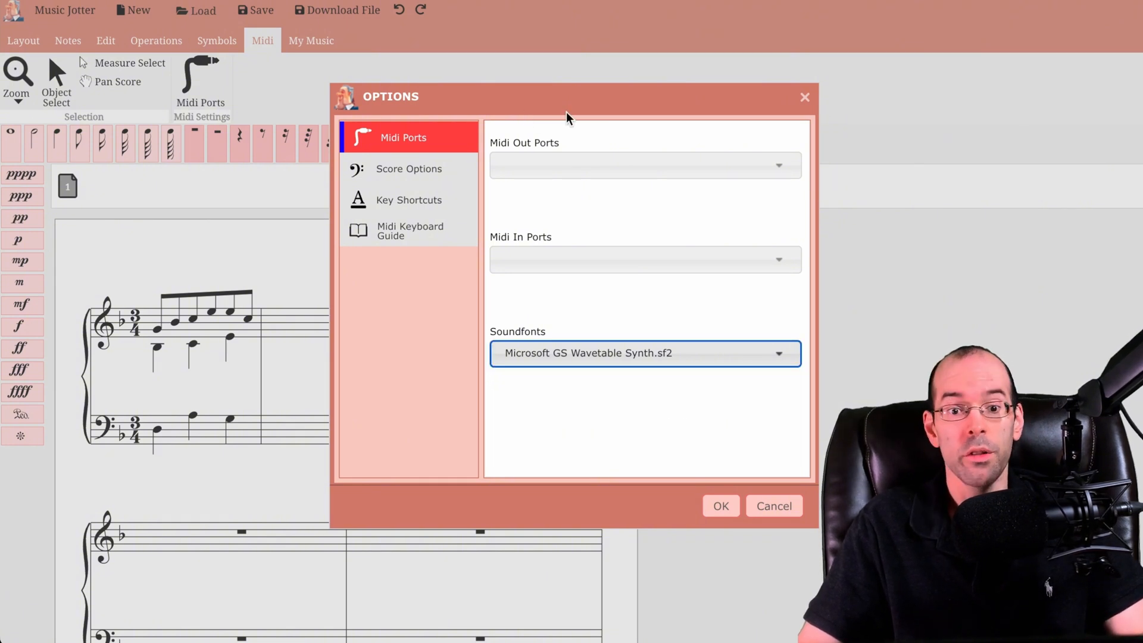
click(537, 105)
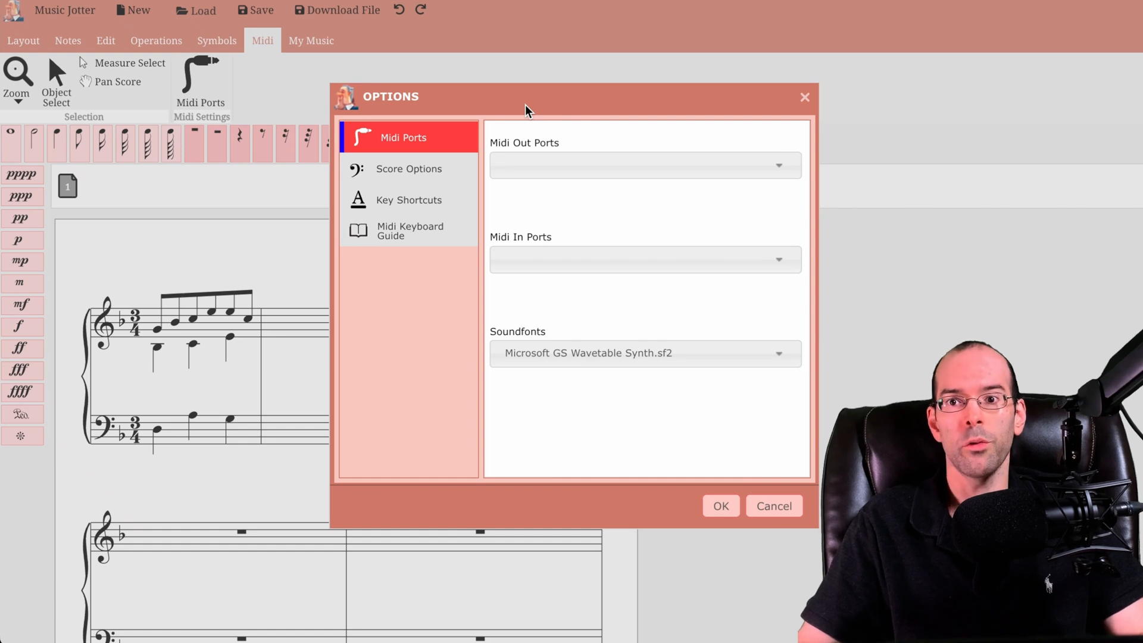
click(587, 168)
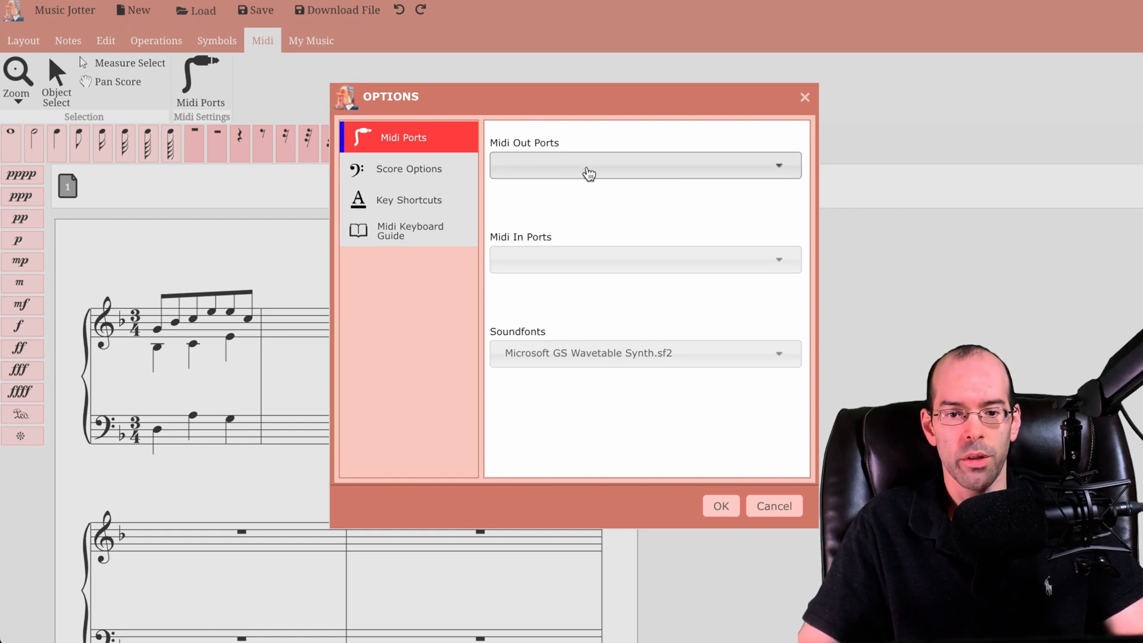
click(559, 267)
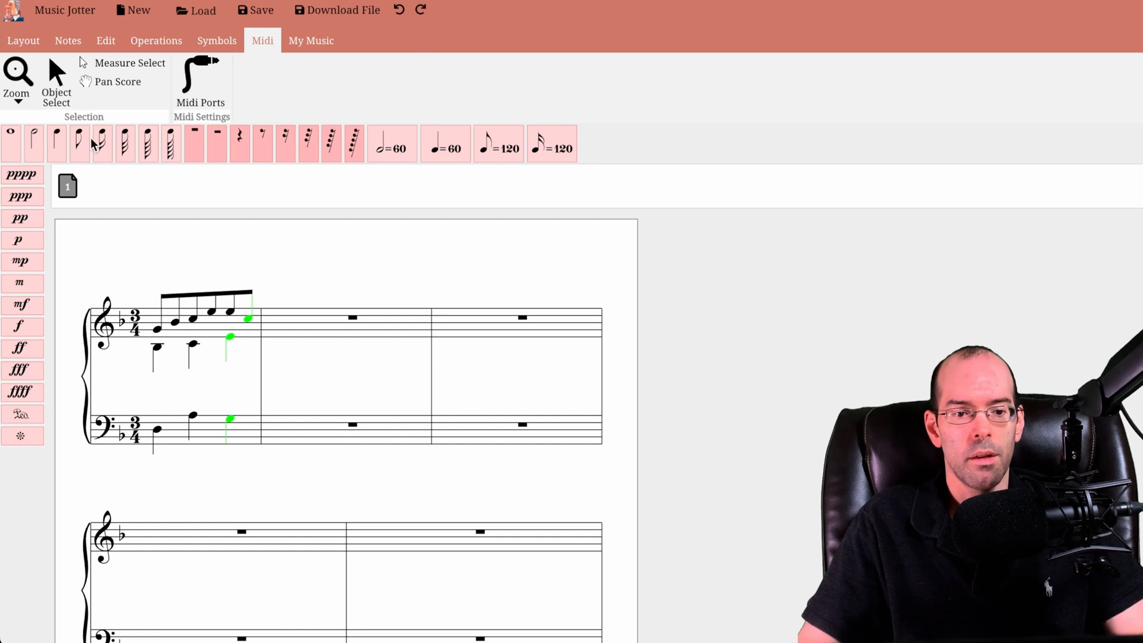
Step: Enter the eighth notes E, G, A, G, C, A in the treble staff's second measure
click(299, 311)
click(312, 304)
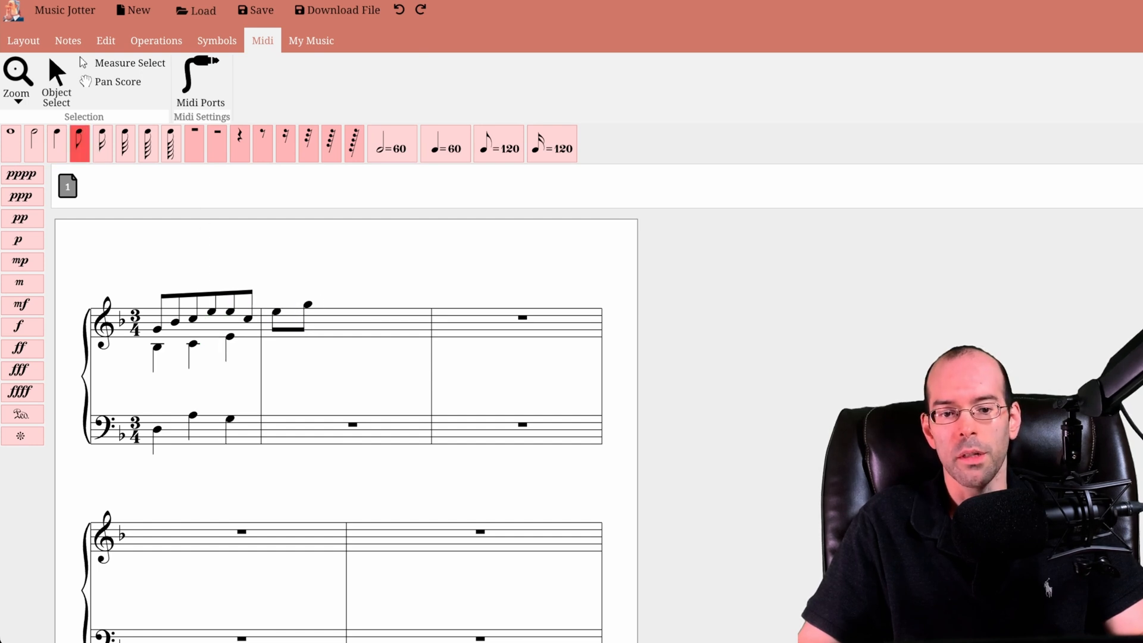
click(341, 301)
click(371, 304)
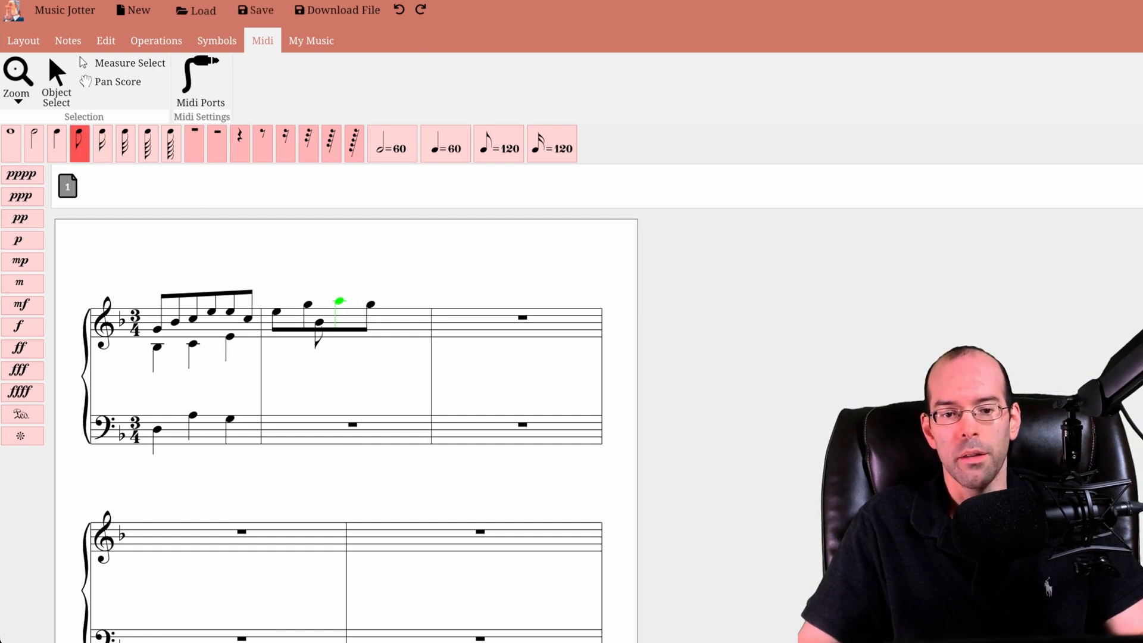
click(401, 319)
click(410, 325)
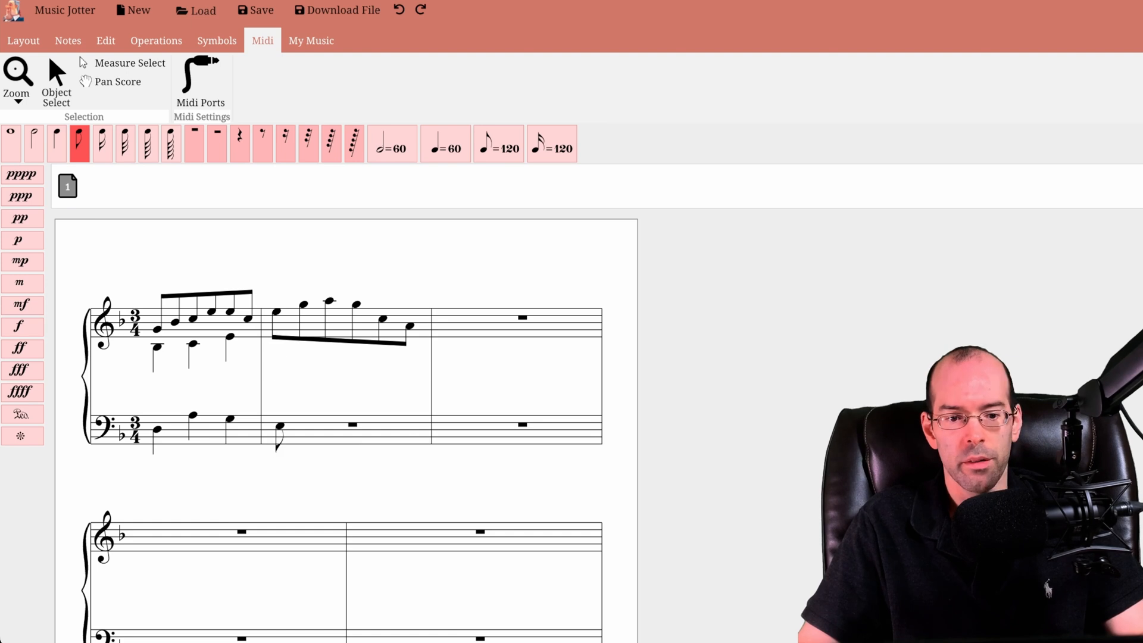
Step: Enter the eighth notes E, D, F, F, E in the bass staff's second measure, and switch to object selection
click(275, 425)
click(300, 430)
click(322, 422)
click(345, 422)
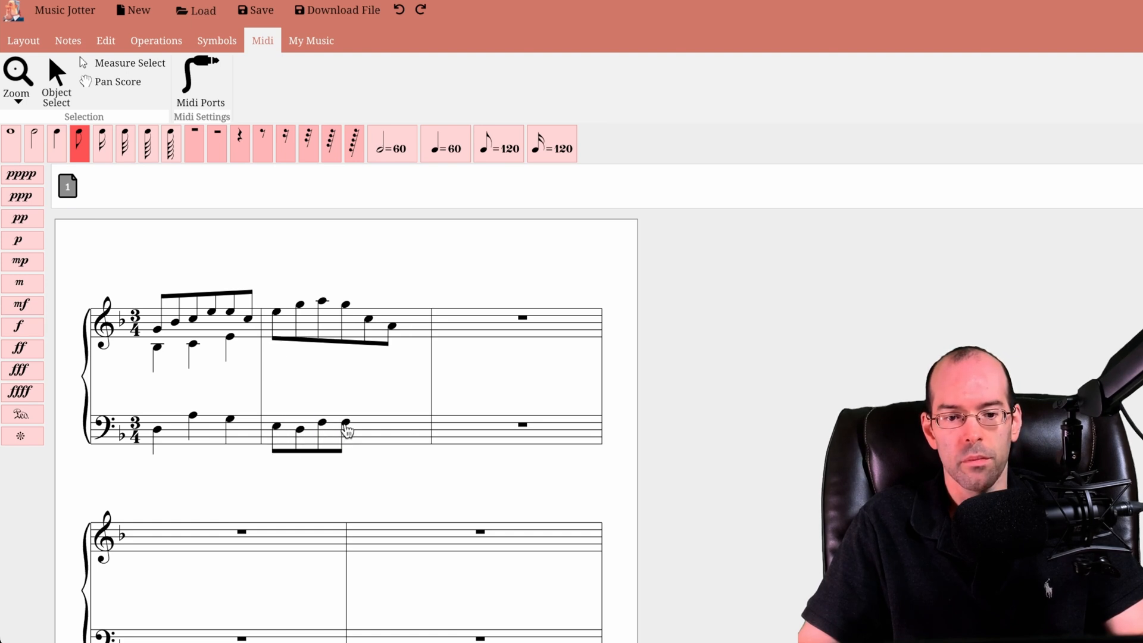
click(368, 425)
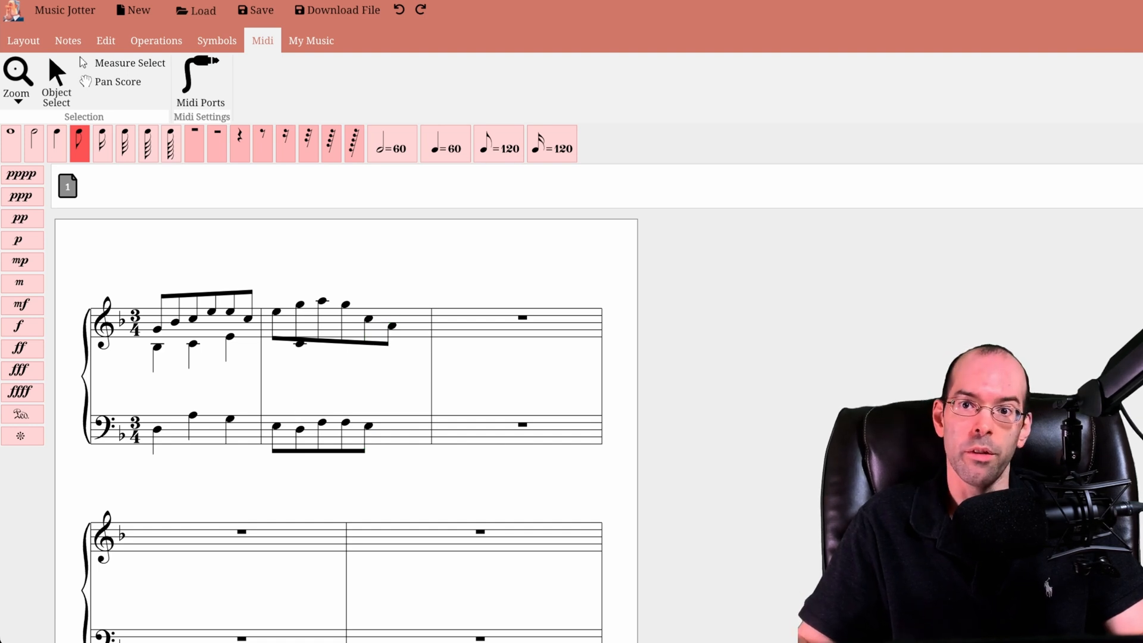
click(62, 78)
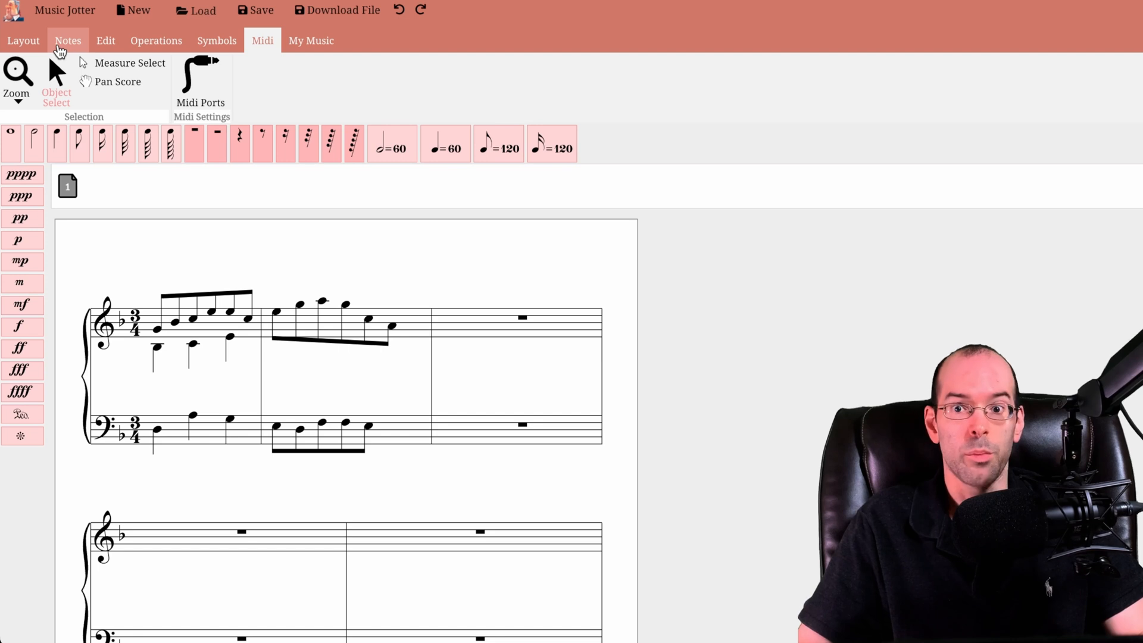
click(132, 59)
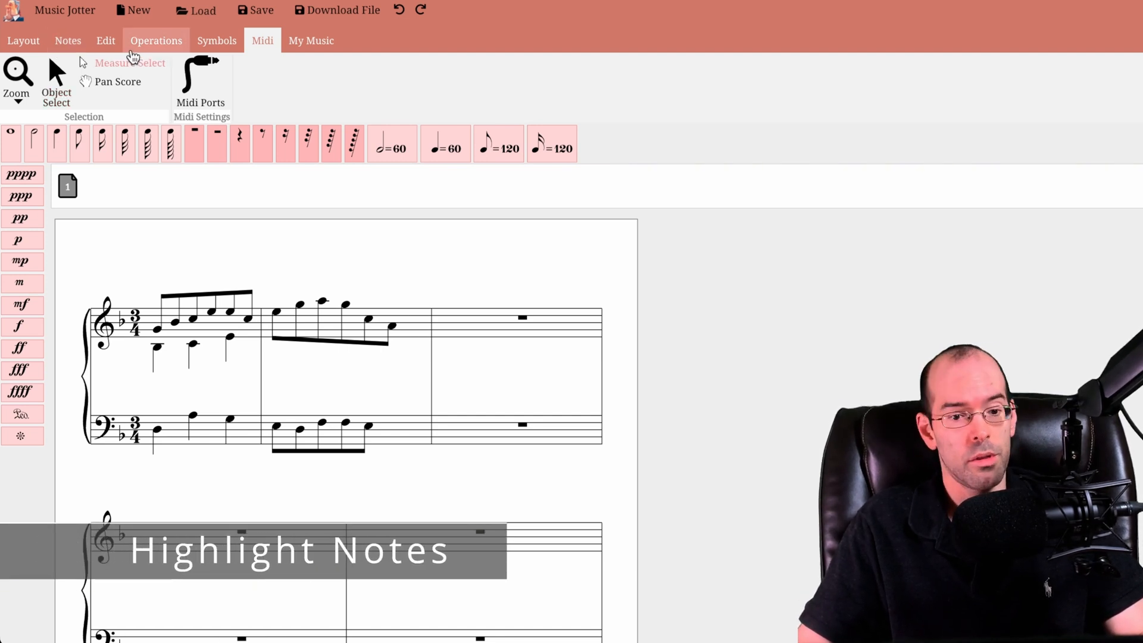
click(223, 47)
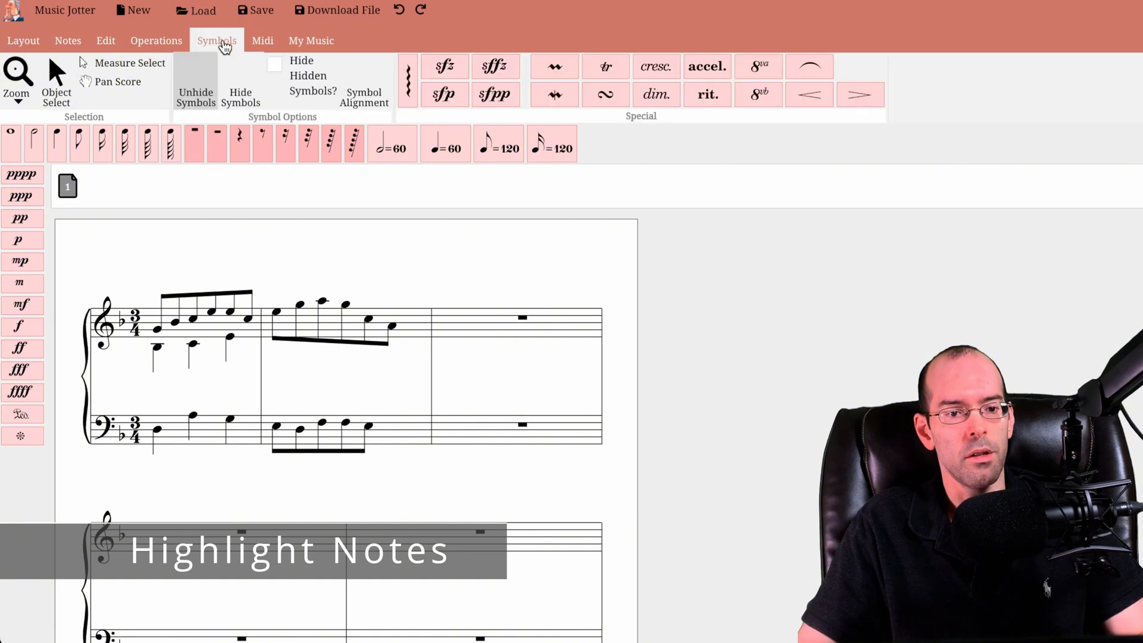
click(156, 42)
click(106, 42)
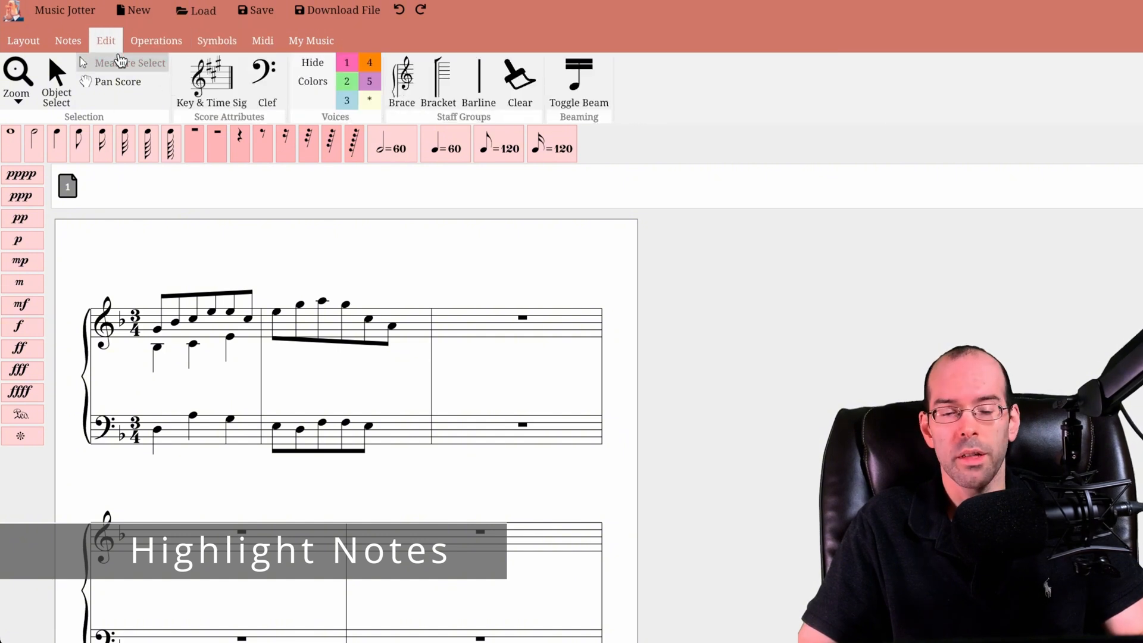
Step: Delete the quarter notes in the first measure, both the treble staff's lower voice and the bass staff's notes
drag(198, 251, 405, 386)
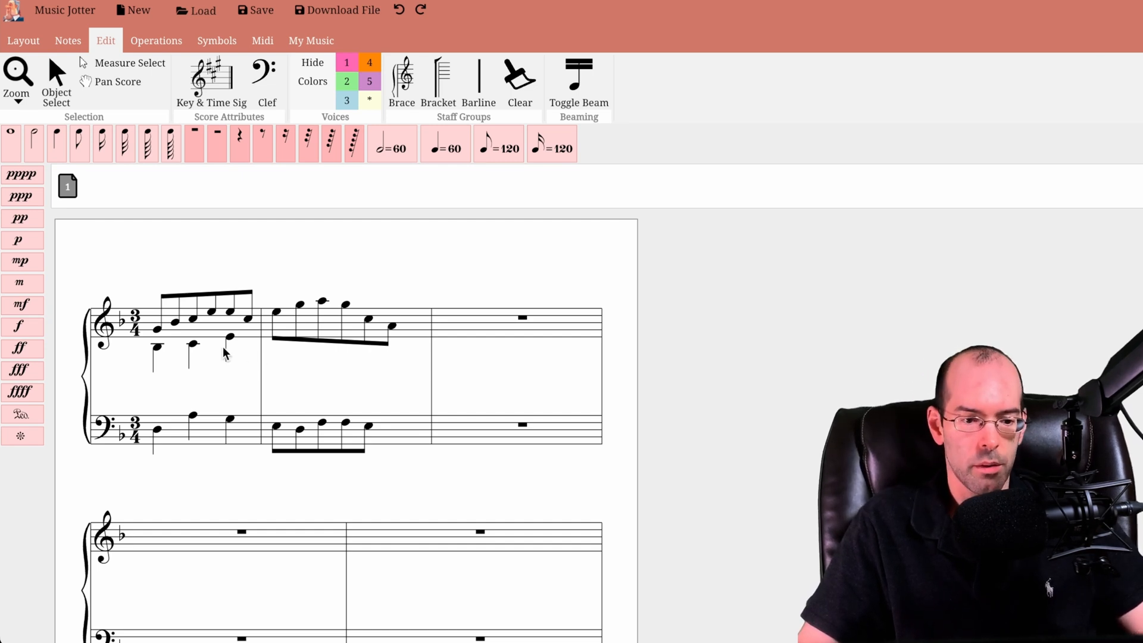
drag(138, 343, 240, 346)
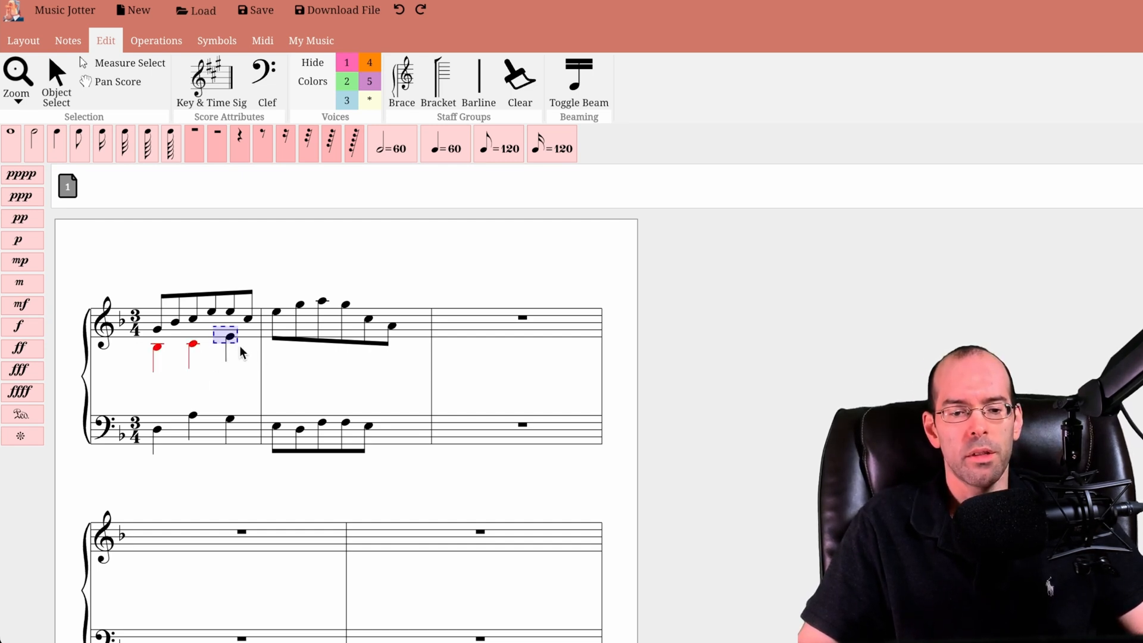
drag(141, 395, 240, 461)
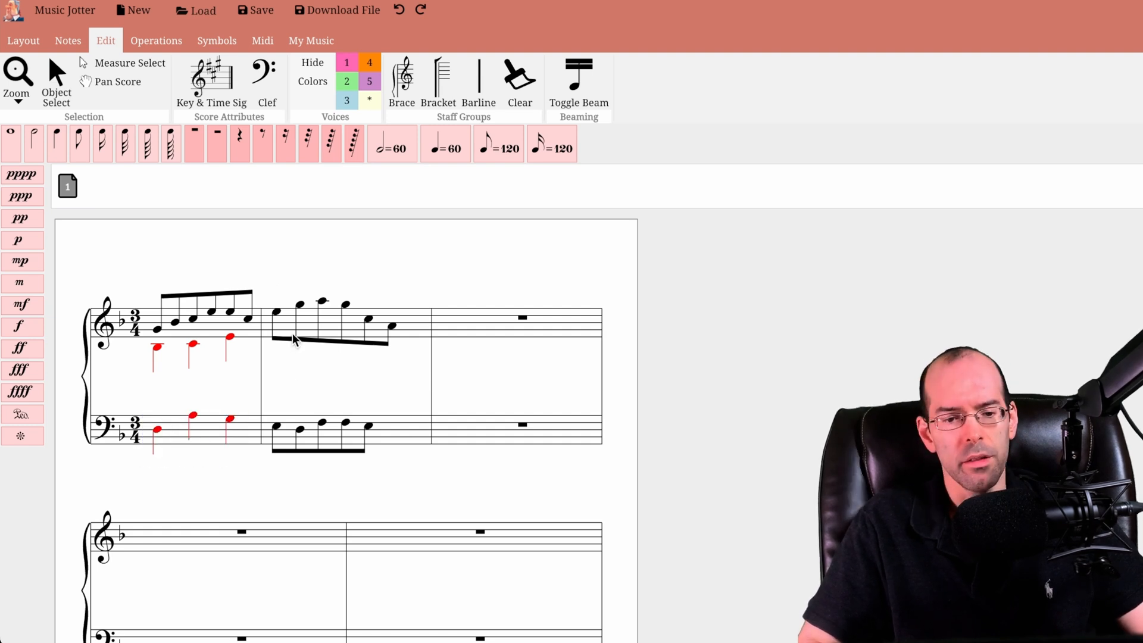
key(Delete)
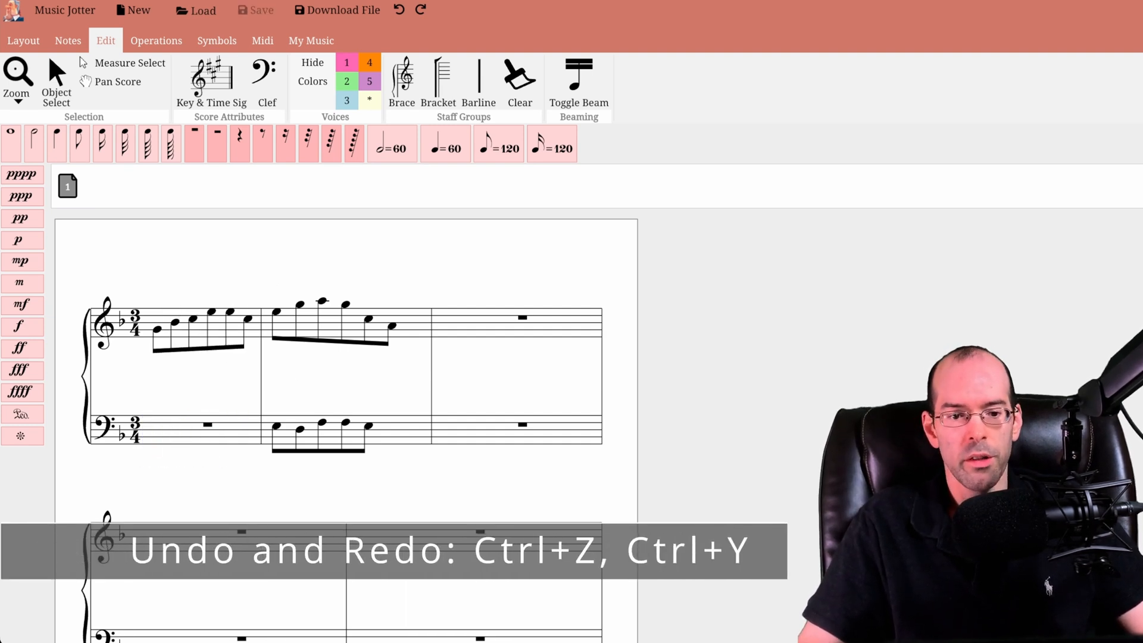
Step: Undo the deletion of the first measure's quarter notes, and try out undo and redo
key(ctrl+z)
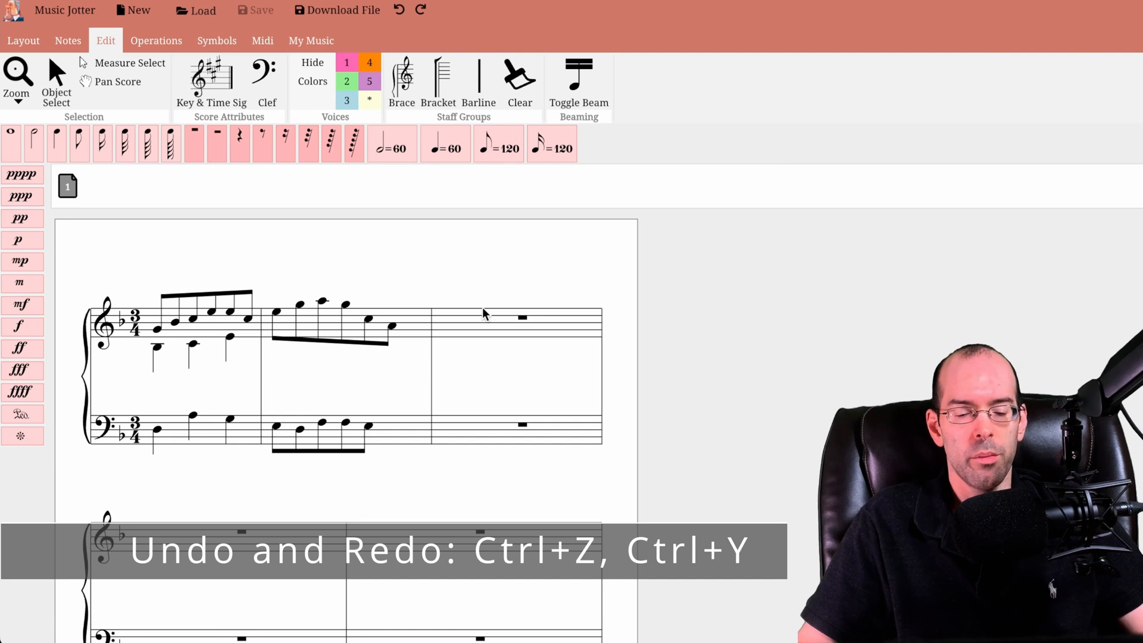
key(ctrl+z)
key(ctrl+y)
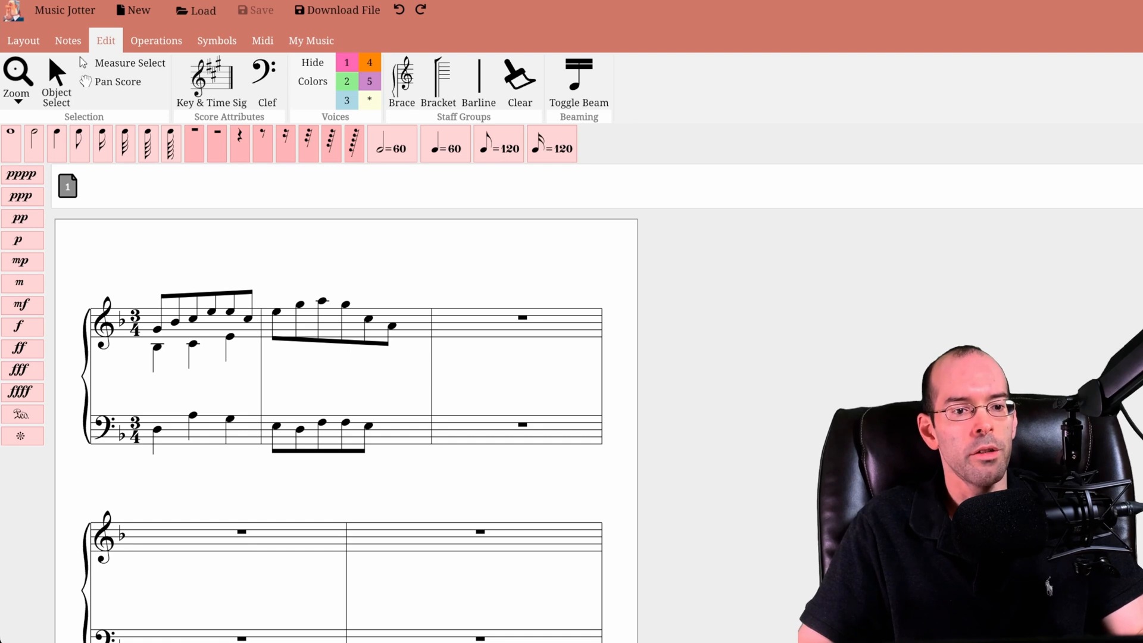
key(ctrl+z)
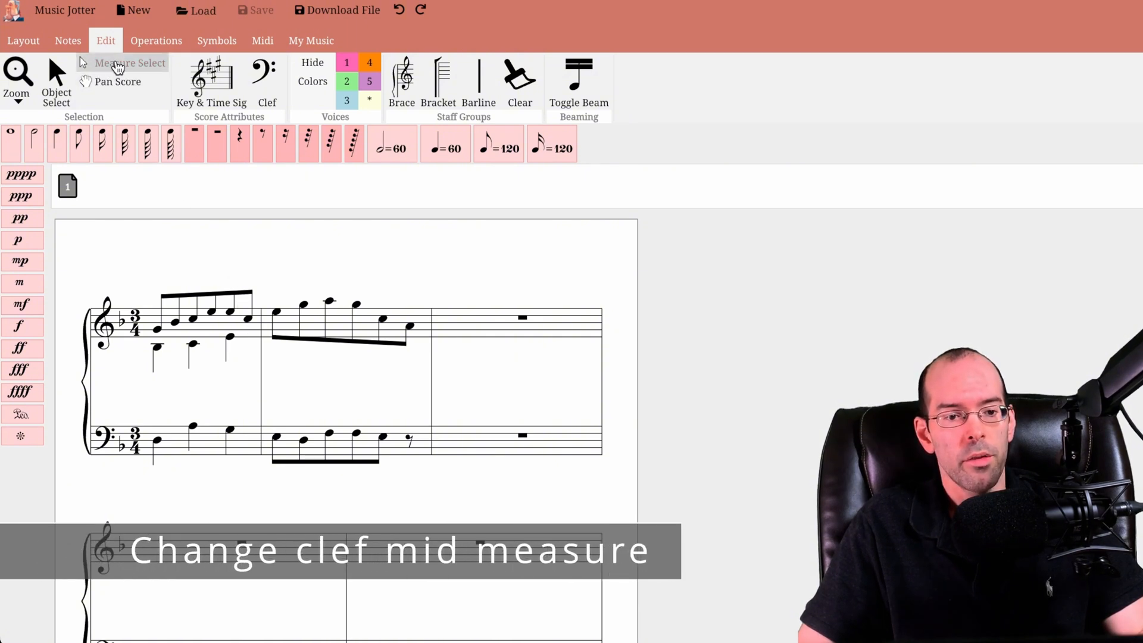
Step: Insert a treble clef before the third eighth note in the bass staff's second measure
drag(322, 393, 349, 467)
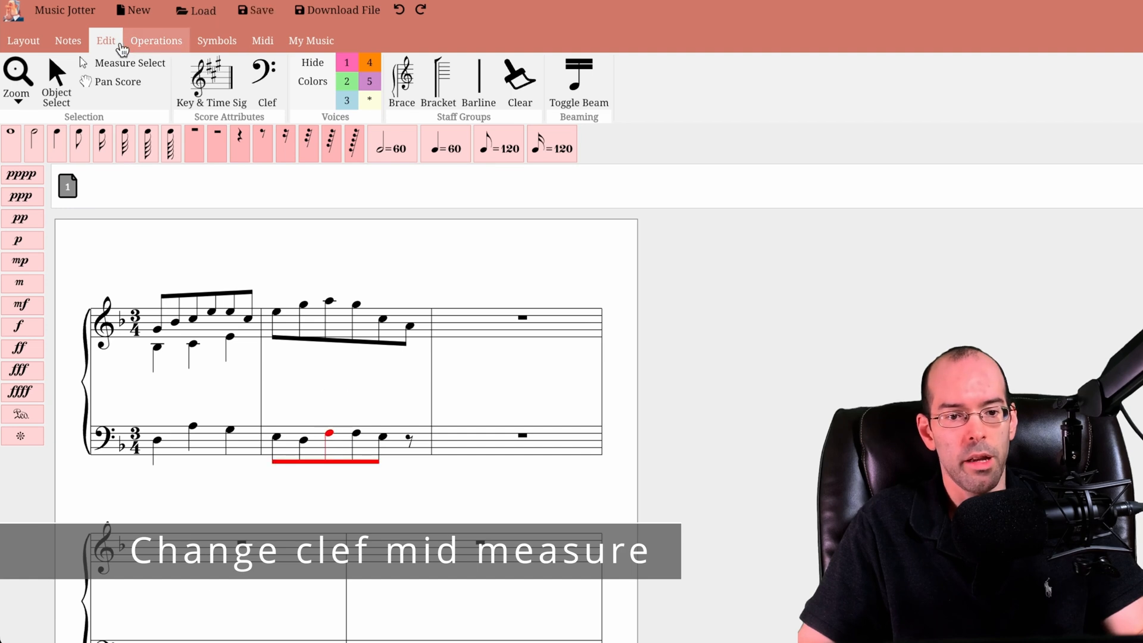
click(264, 78)
click(507, 262)
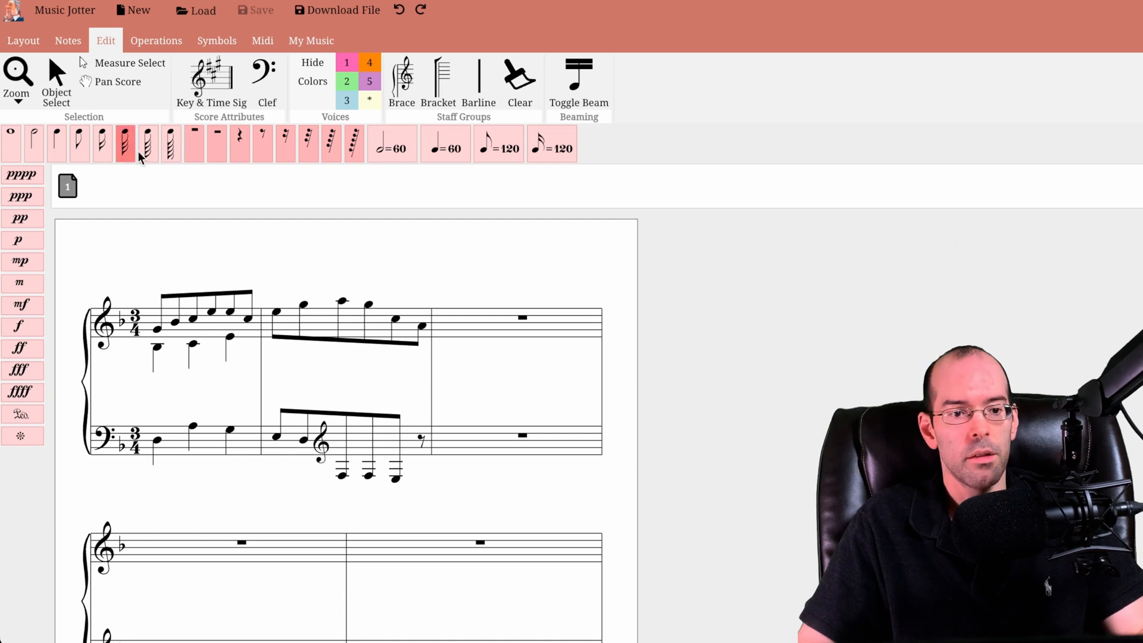
Step: Delete the mid-measure treble clef from the bass staff's second measure
click(155, 41)
click(220, 43)
mouse_move(322, 454)
mouse_down()
mouse_move(362, 450)
mouse_move(323, 454)
mouse_up()
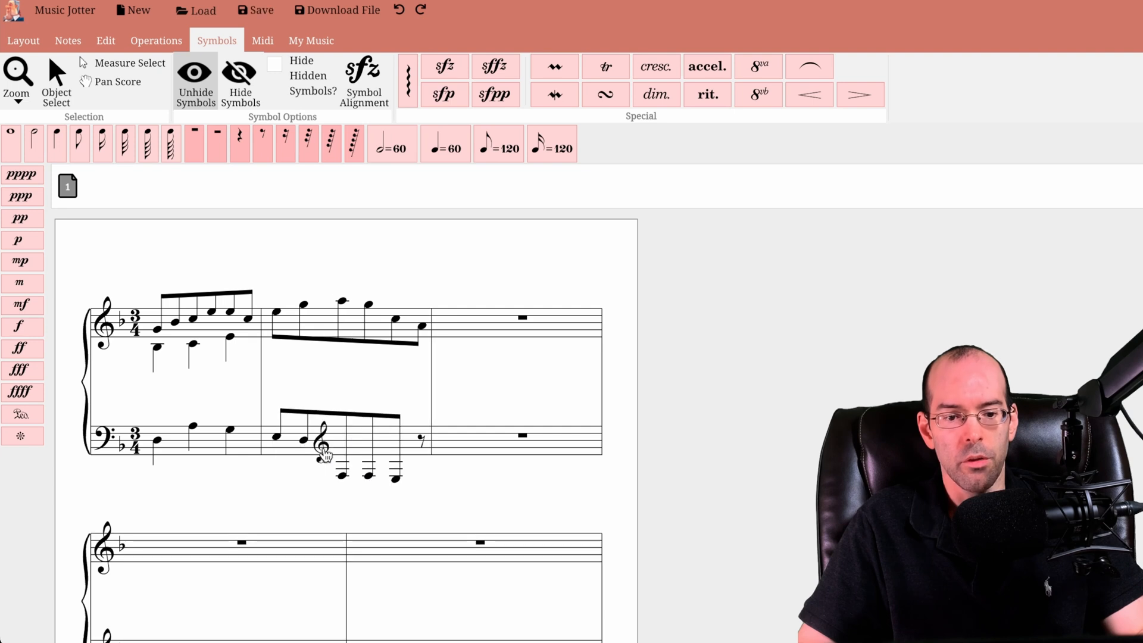
key(Delete)
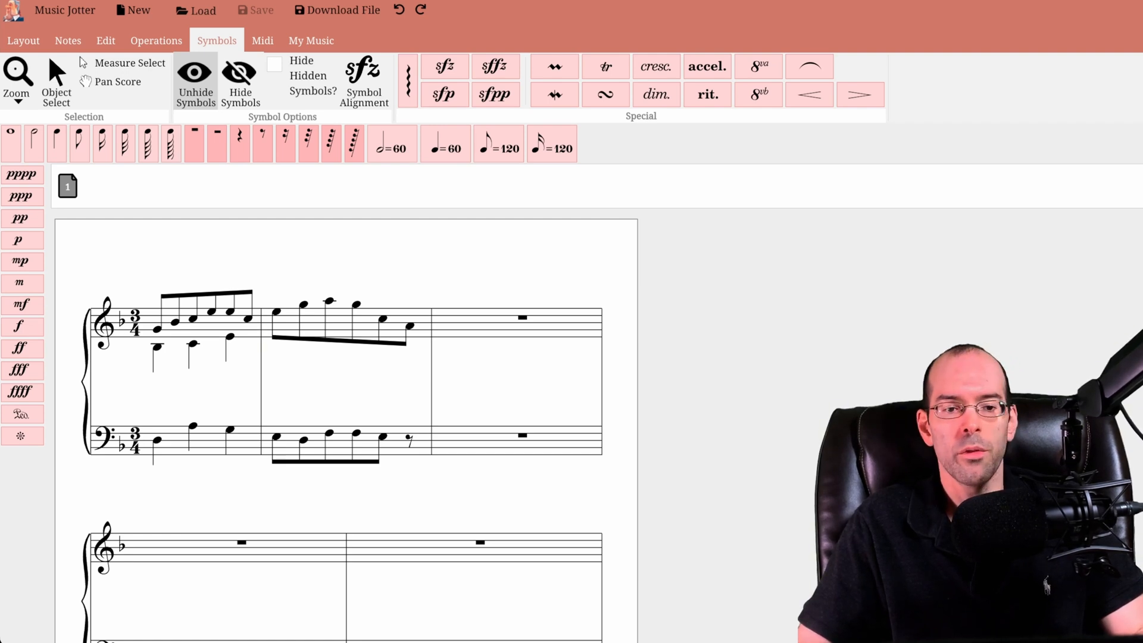
Step: Try the symbol alignment options and set the alignment to Piano (Middle of Staff)
click(56, 81)
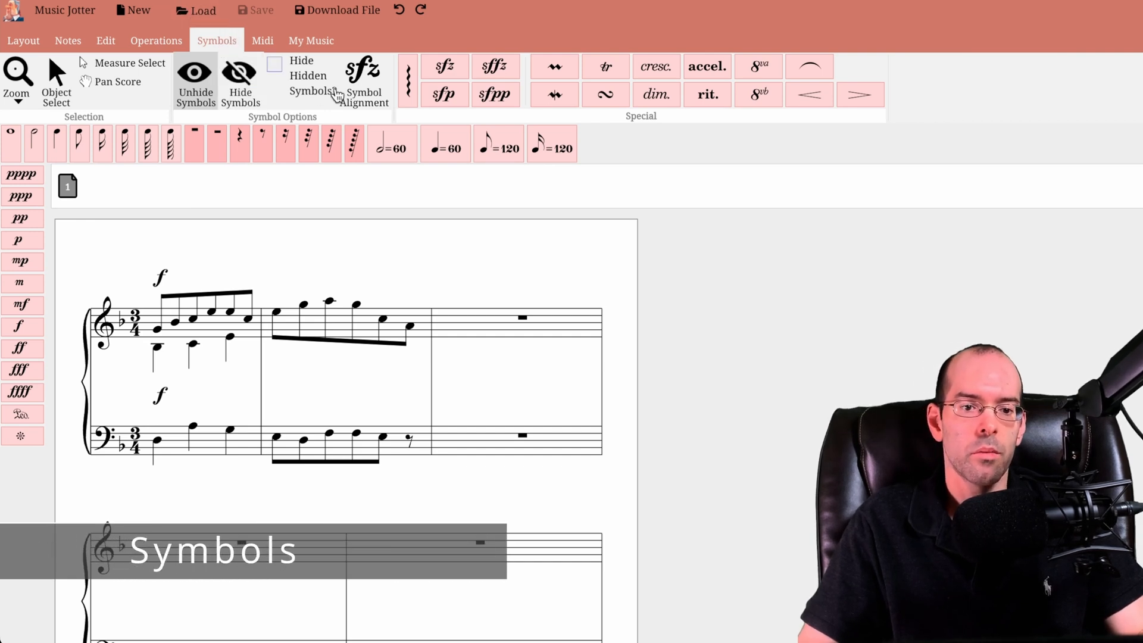
click(375, 91)
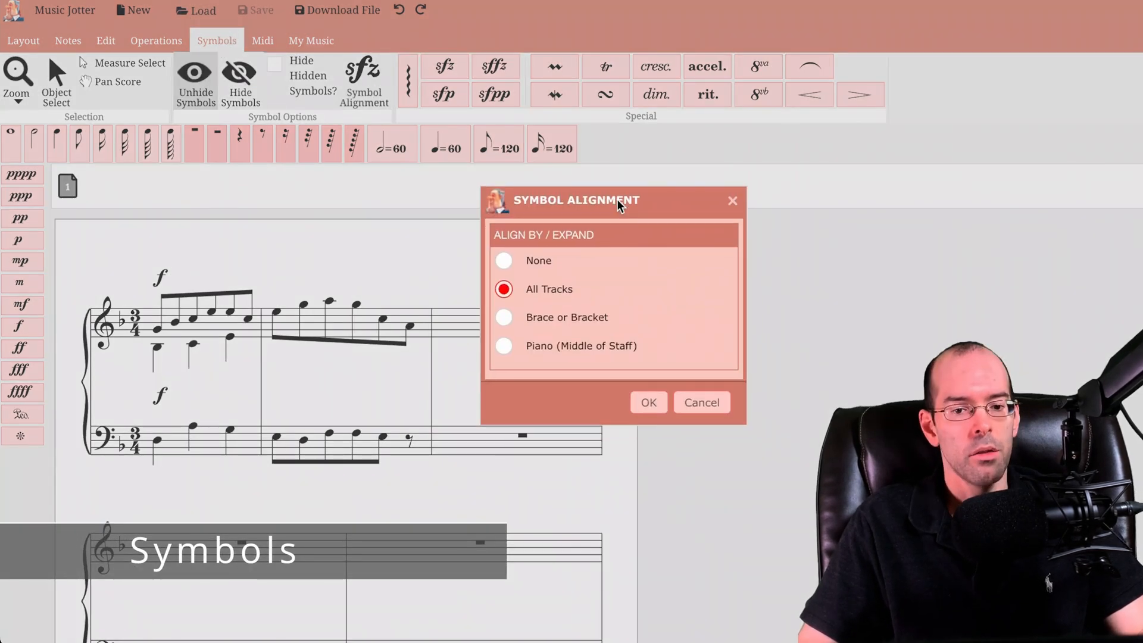
click(539, 267)
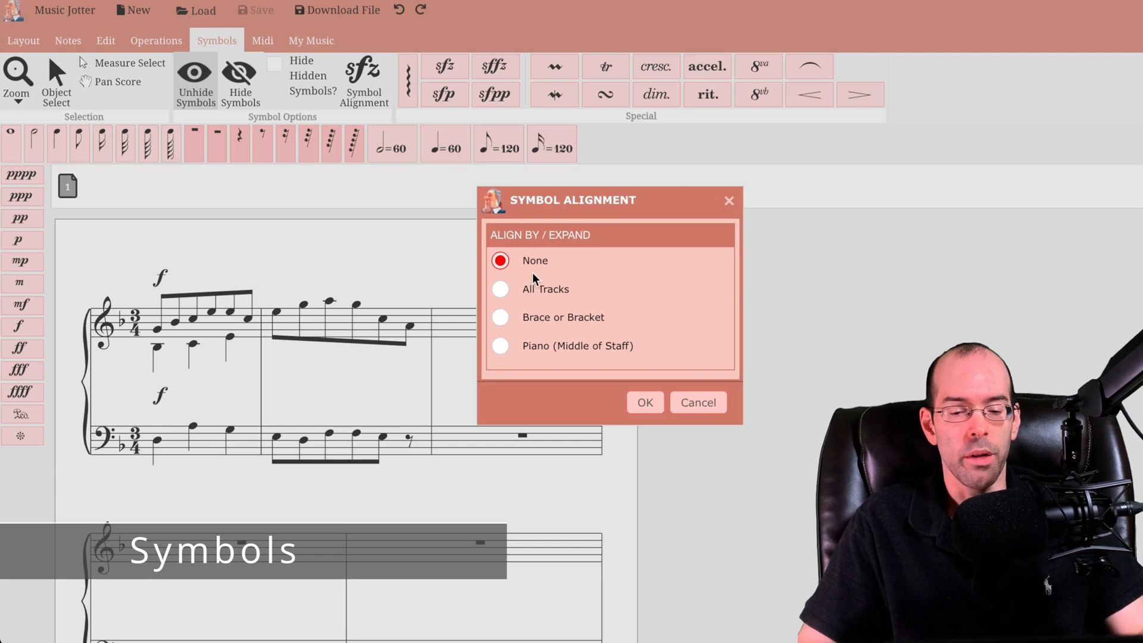
click(542, 289)
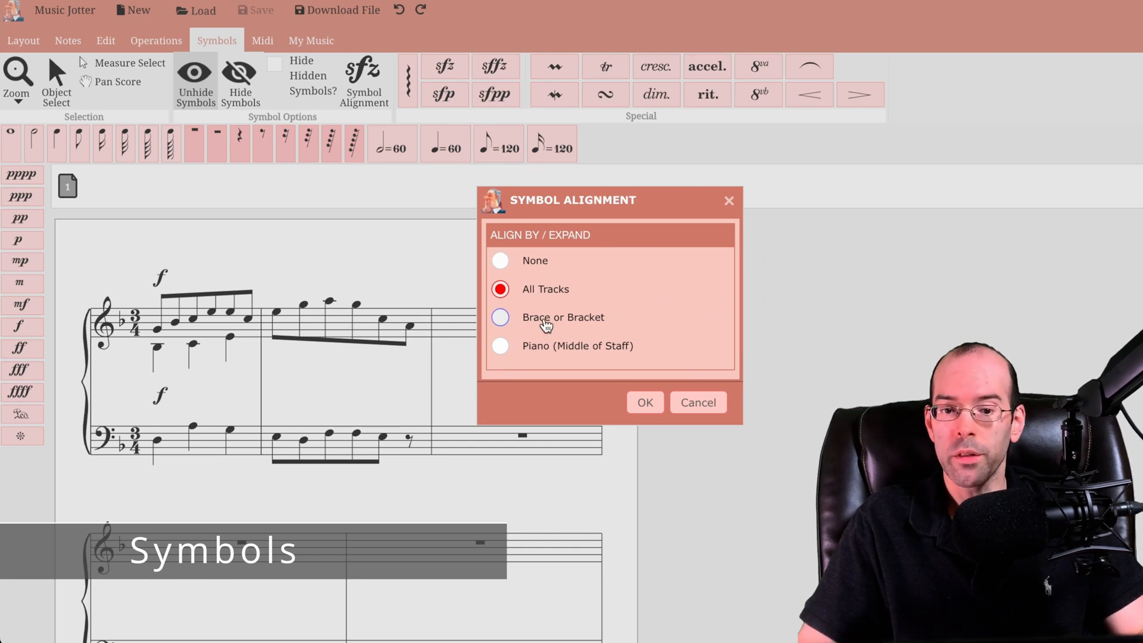
click(544, 319)
click(543, 347)
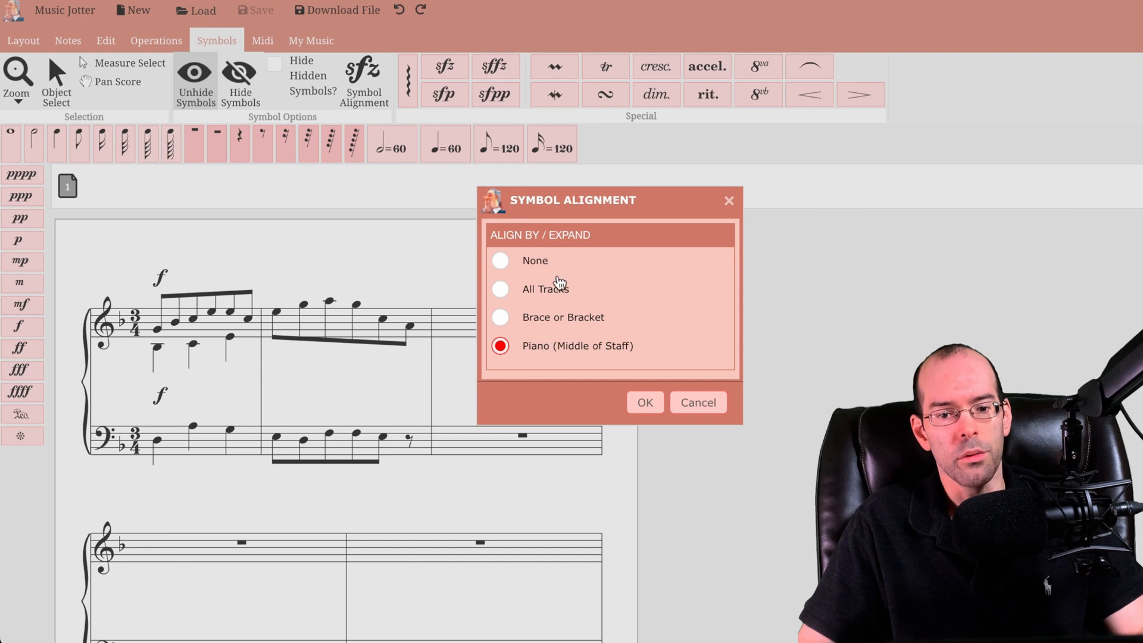
click(536, 265)
click(554, 348)
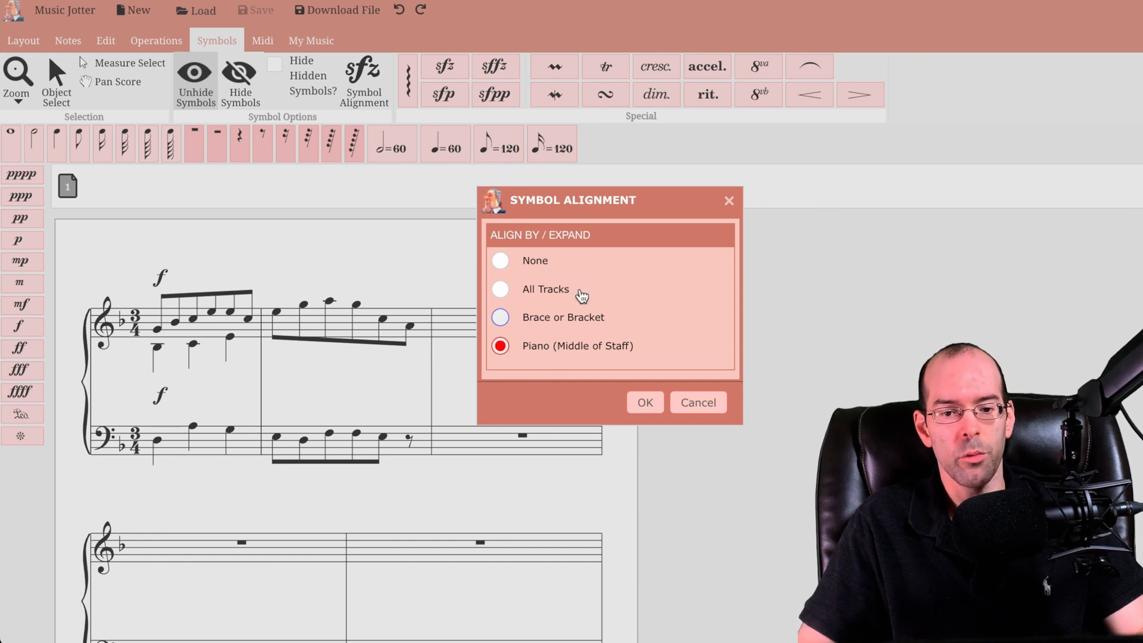
click(640, 400)
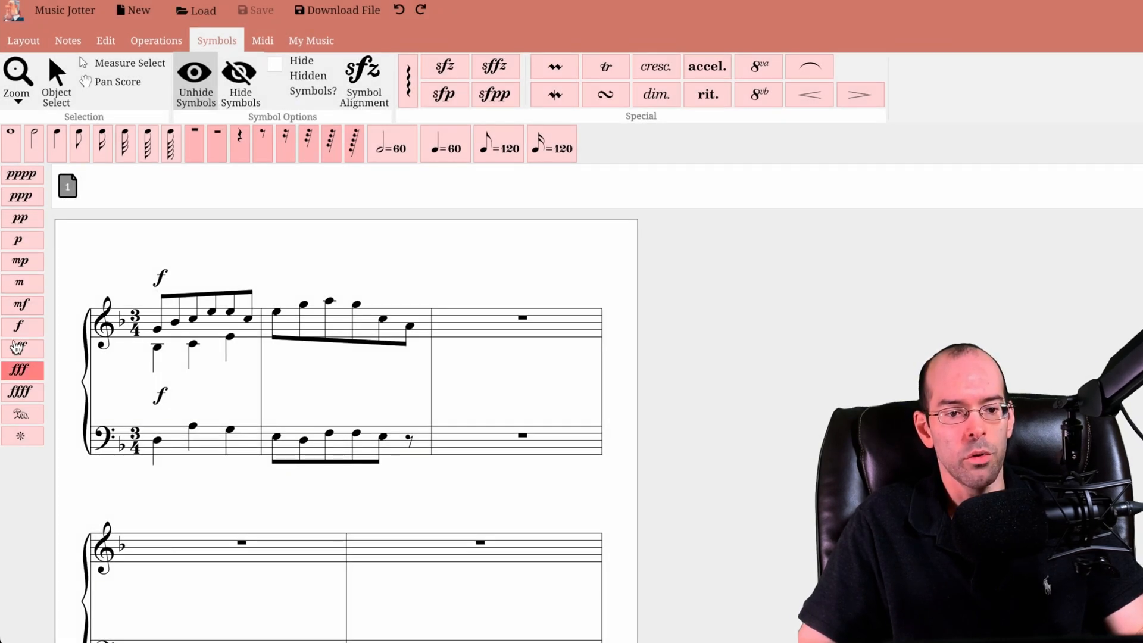
Step: Reopen and confirm the symbol alignment, and place a forte (f) marking above the treble staff
drag(201, 395, 303, 387)
click(363, 84)
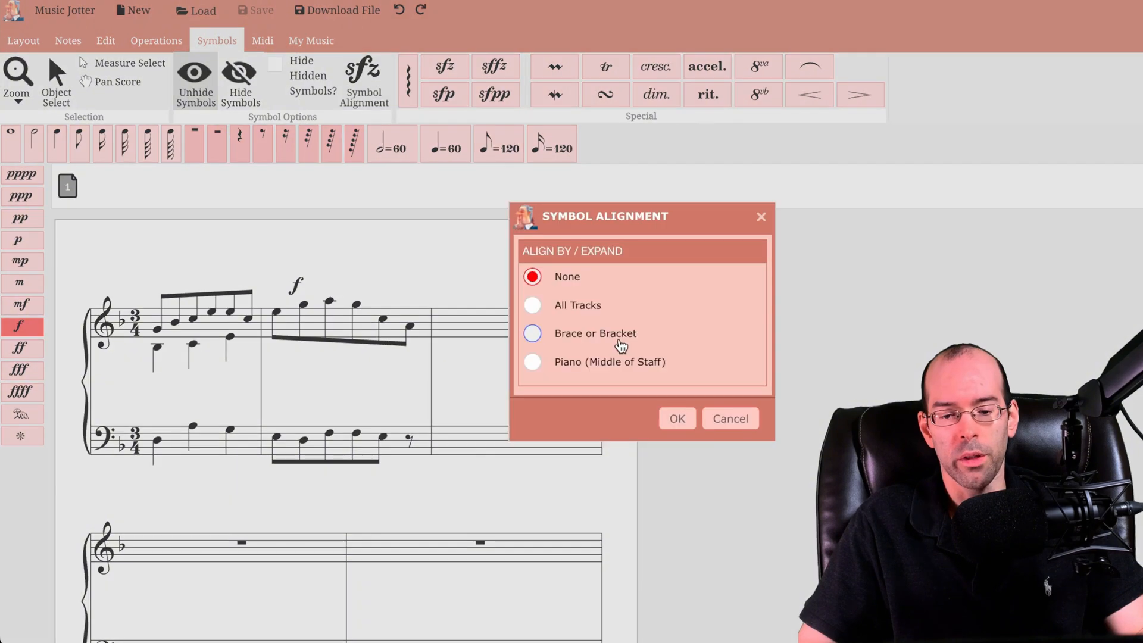
click(686, 421)
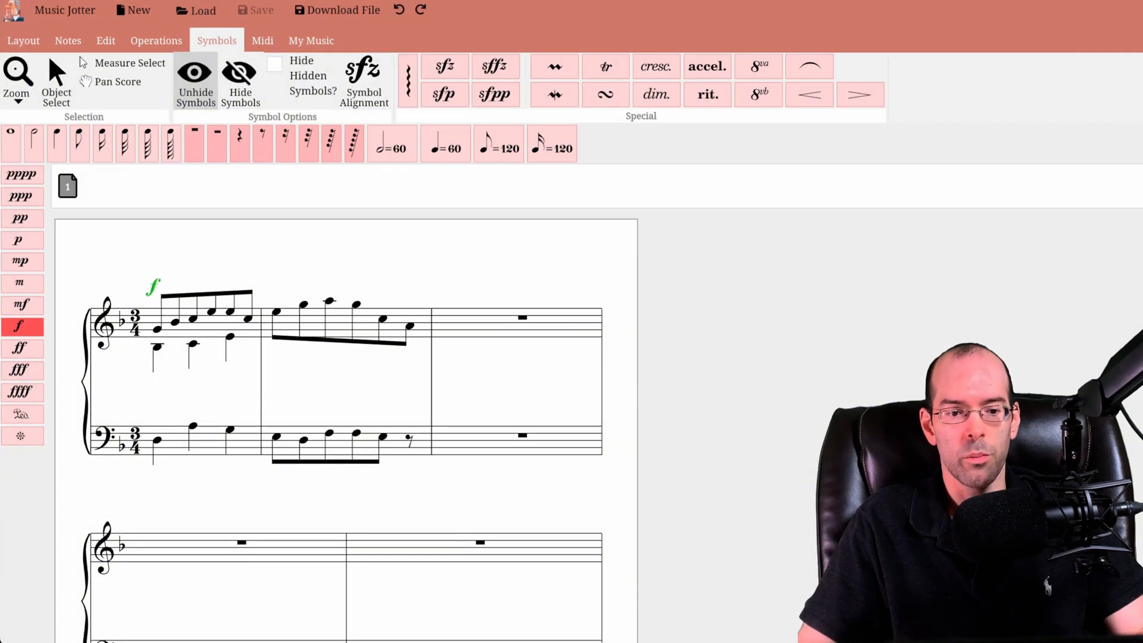
click(157, 352)
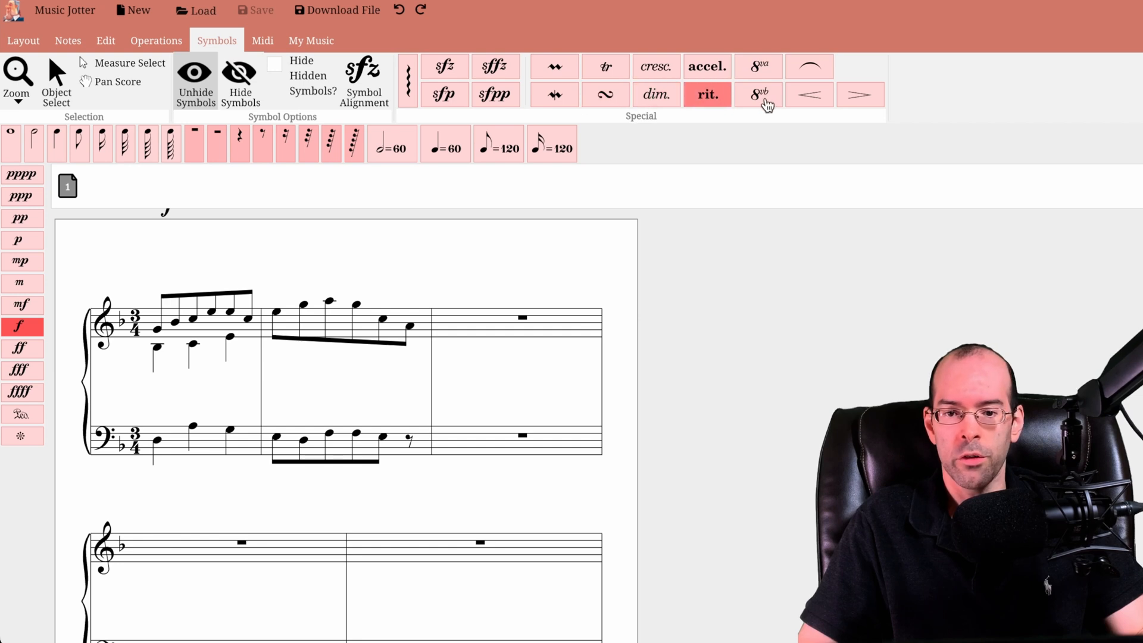
click(86, 64)
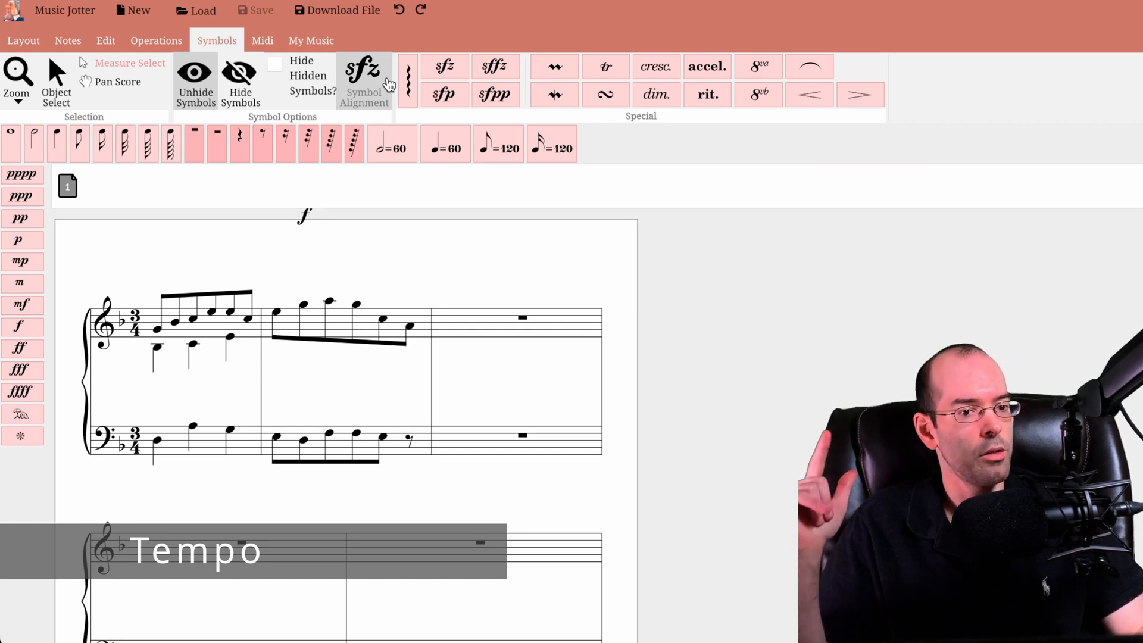
Step: Show the mixer and set the master tempo to 60 beats per minute with a quarter-note duration
click(24, 41)
click(543, 77)
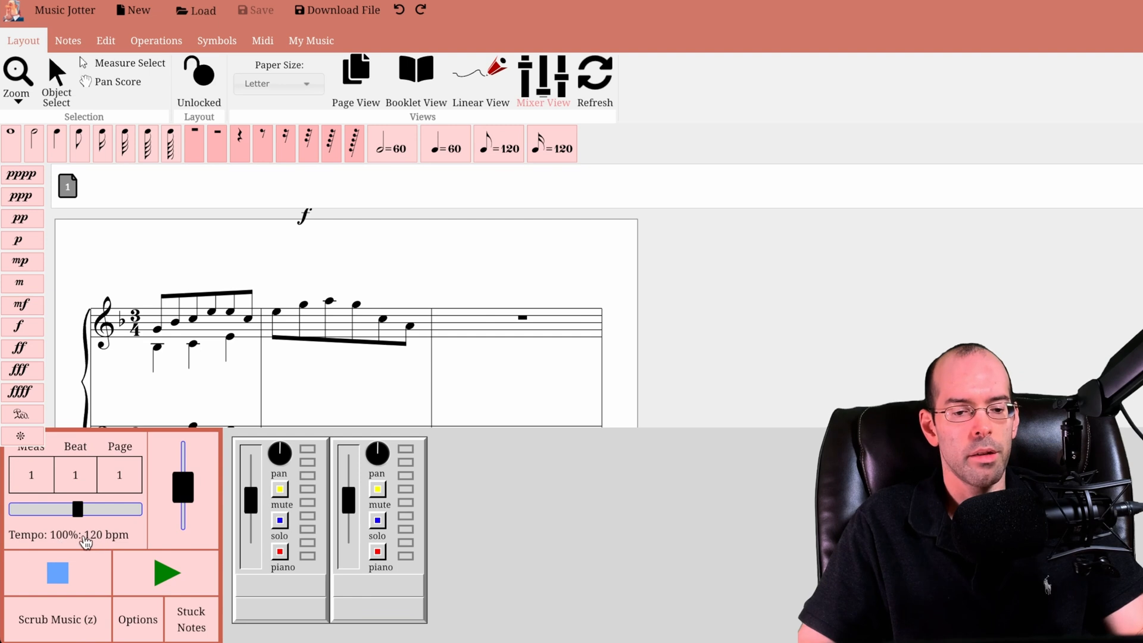
click(96, 541)
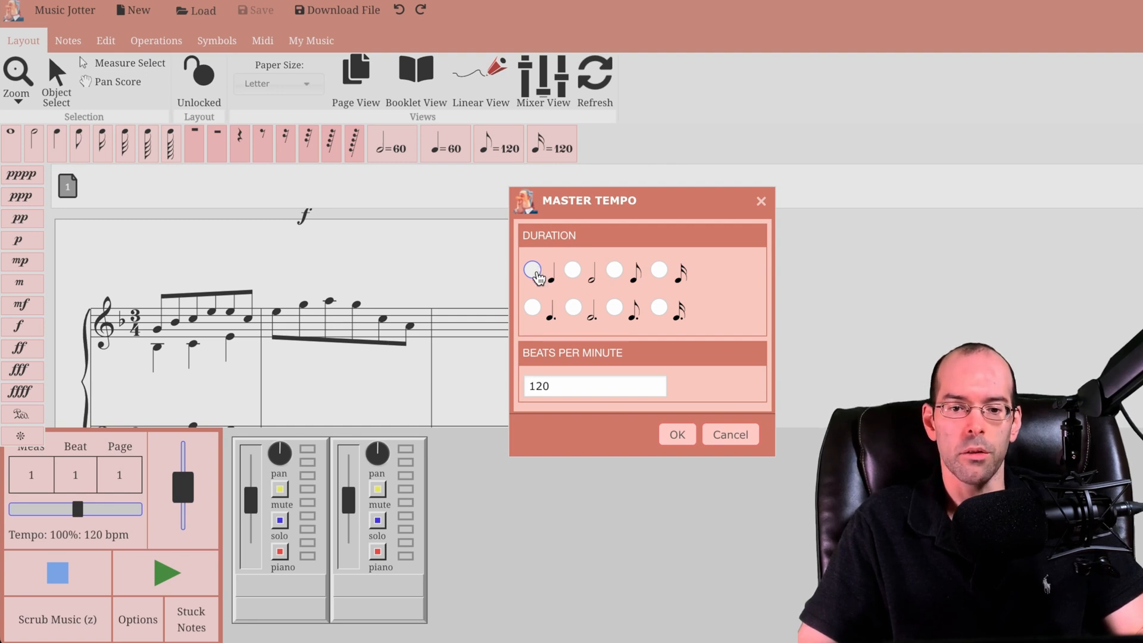
click(539, 273)
double_click(605, 393)
text(80)
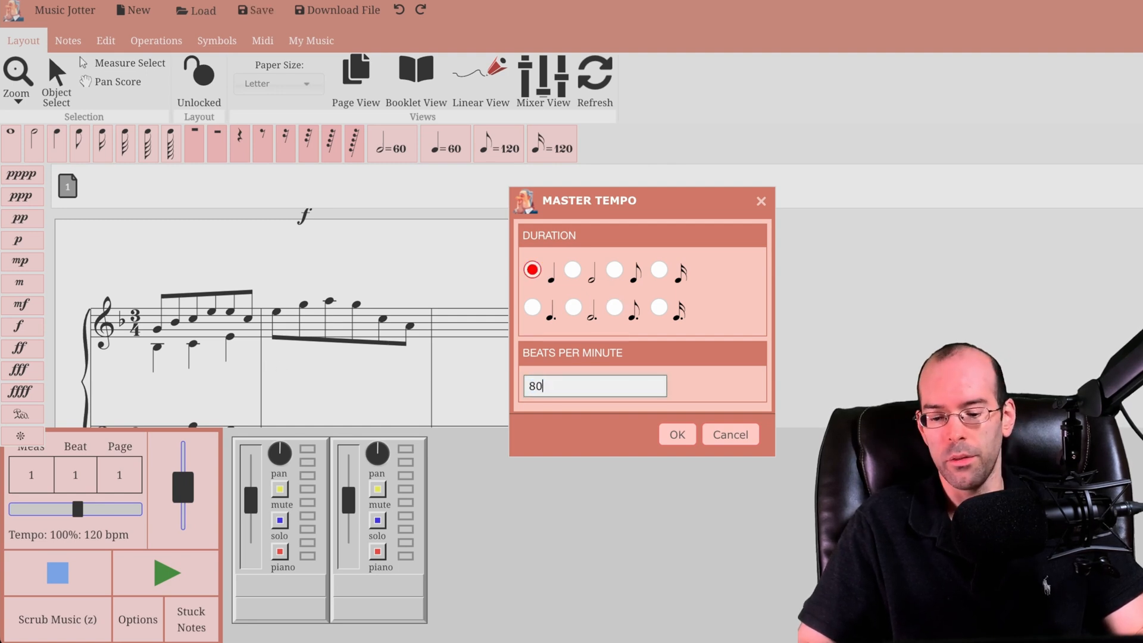
key(BackSpace)
key(BackSpace)
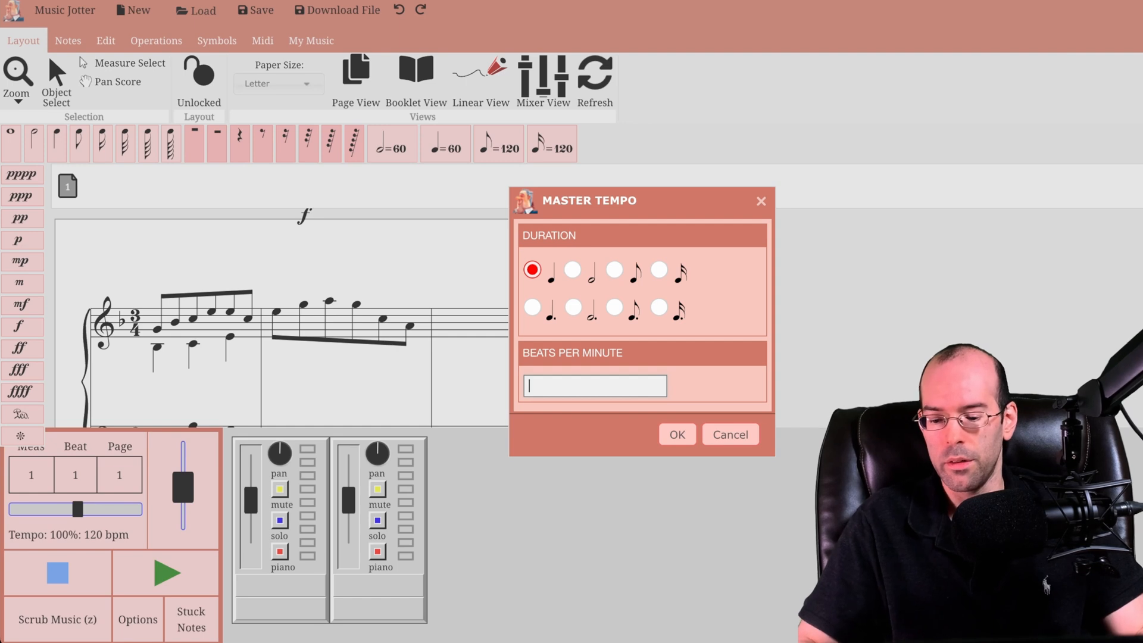
text(60)
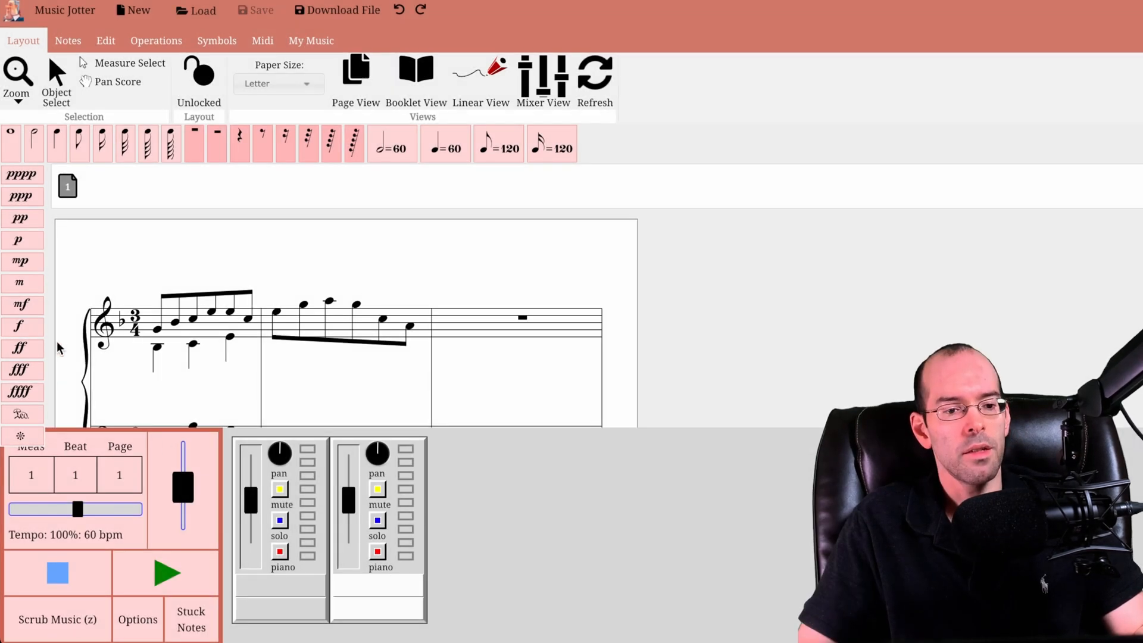
Step: Enter three quarter-note As in the treble staff's third measure, and switch to measure selection
click(57, 144)
click(459, 300)
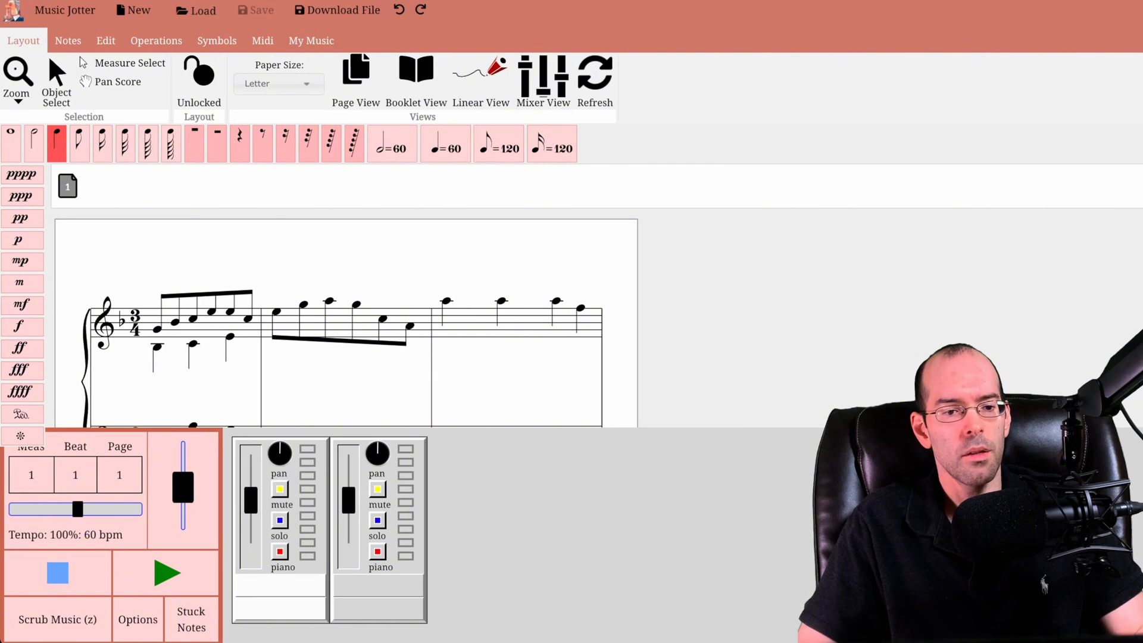
click(125, 63)
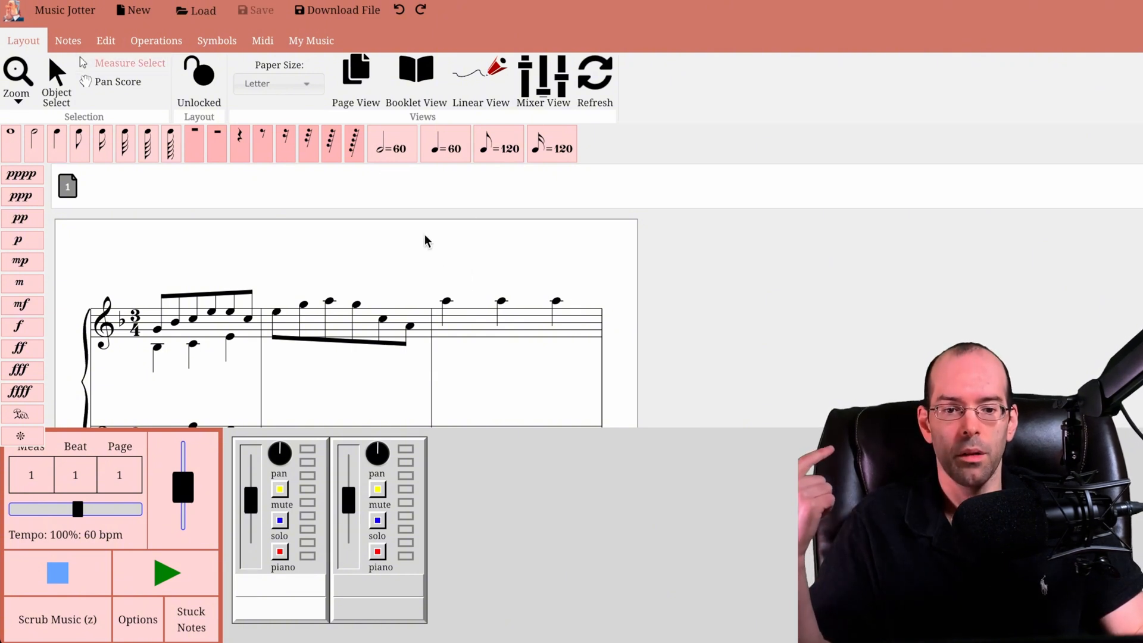
Step: Step the playback position forward through the score to the quarter notes in measure 3
key(Right)
key(Right)
key(Right)
key(Right)
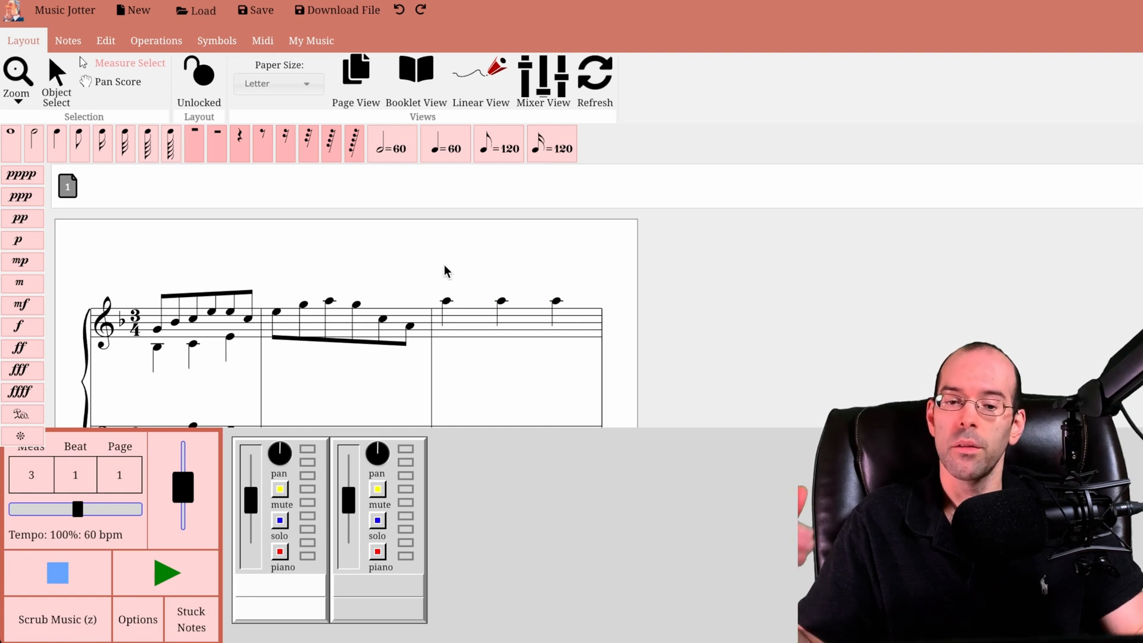
key(Right)
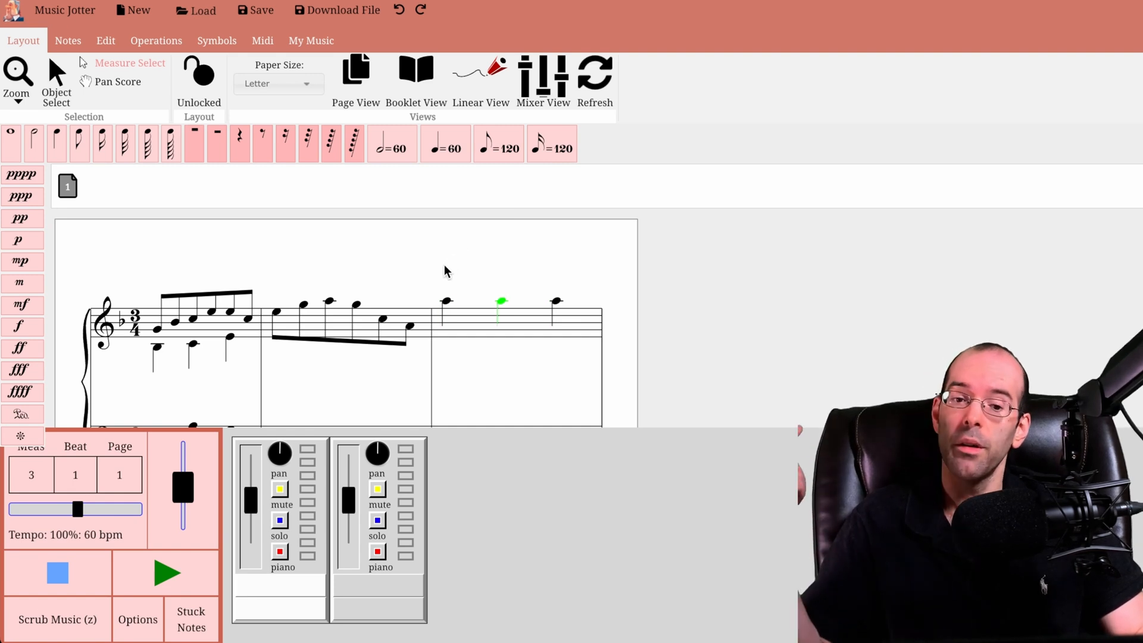
key(Right)
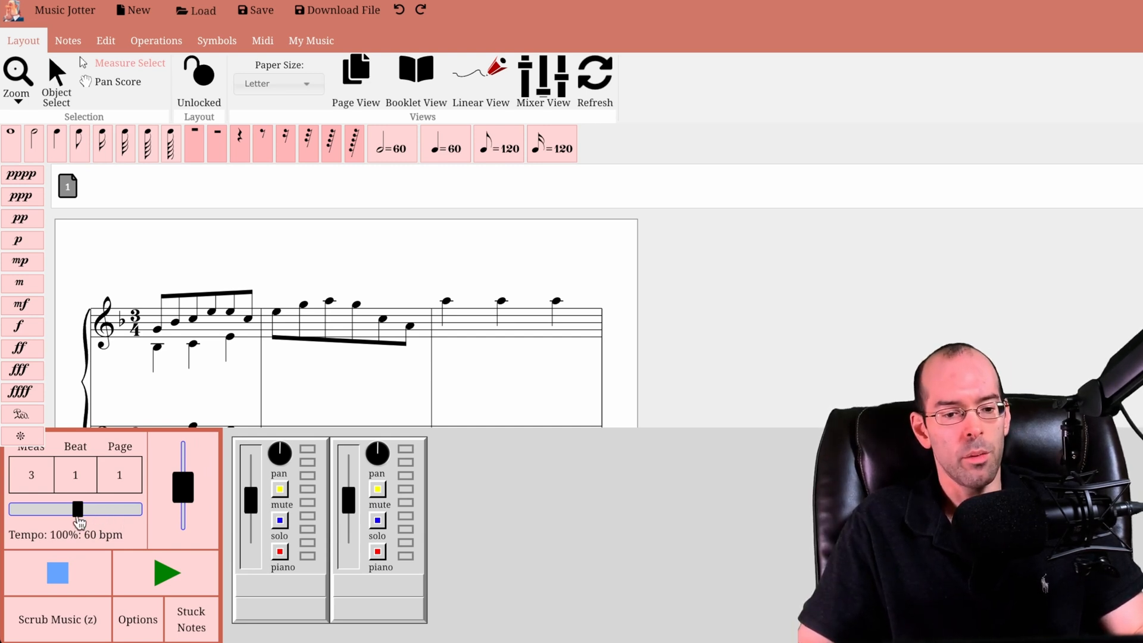
Step: Raise the playback tempo to 150% (90 bpm) and play the score
drag(78, 510, 106, 510)
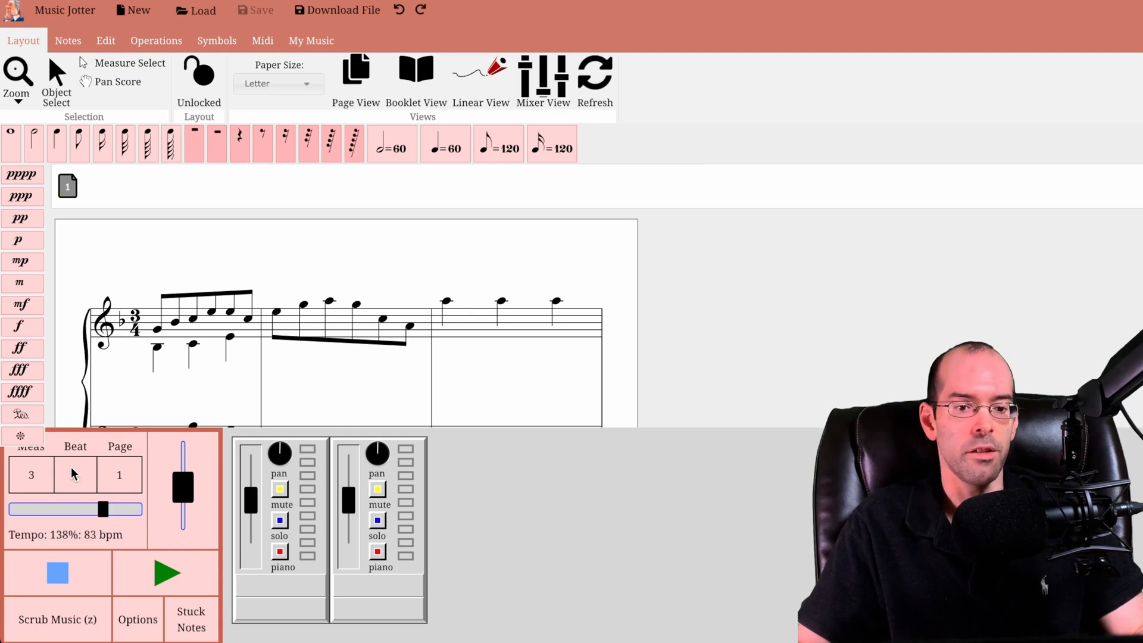
drag(103, 510, 110, 509)
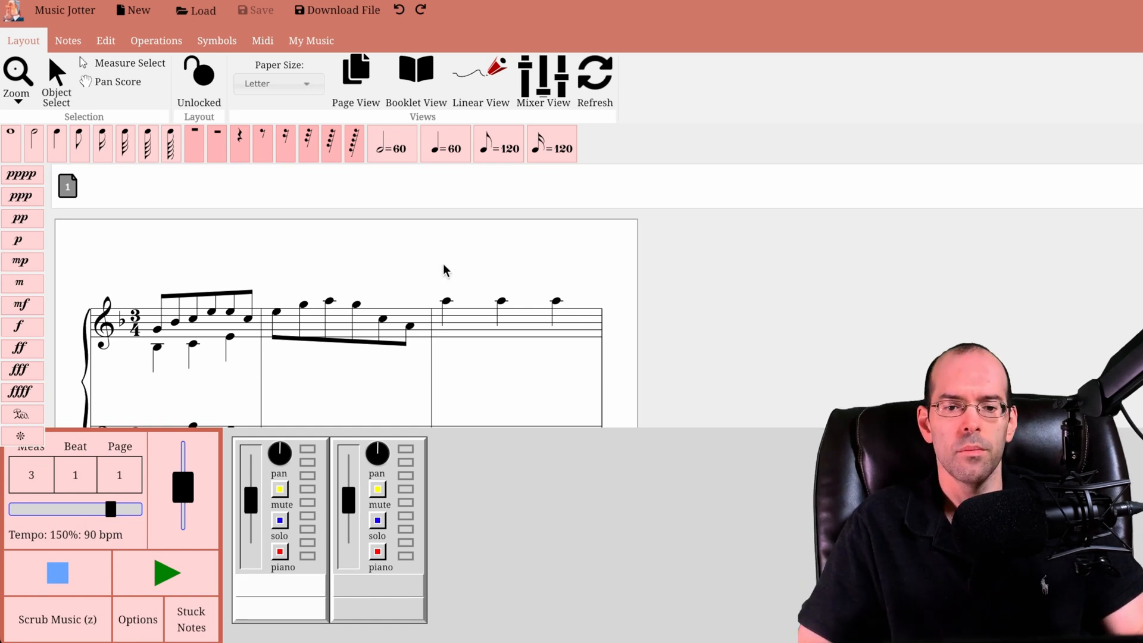
key(space)
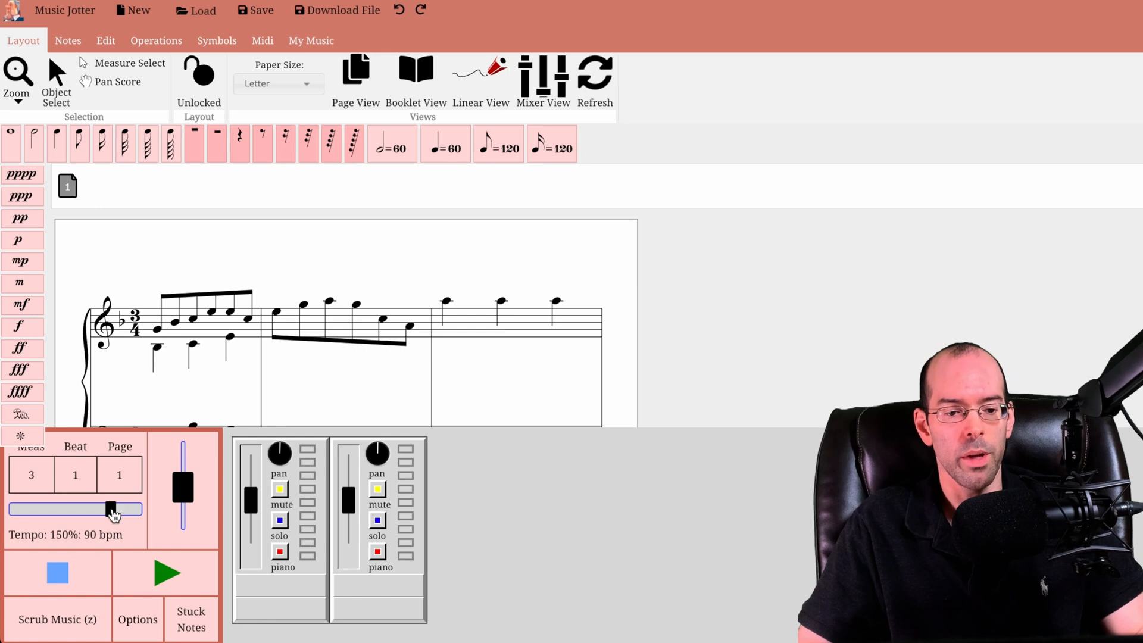
Step: Try the playback tempo at 200% and 135%, and reset it to 100%
drag(111, 509, 152, 509)
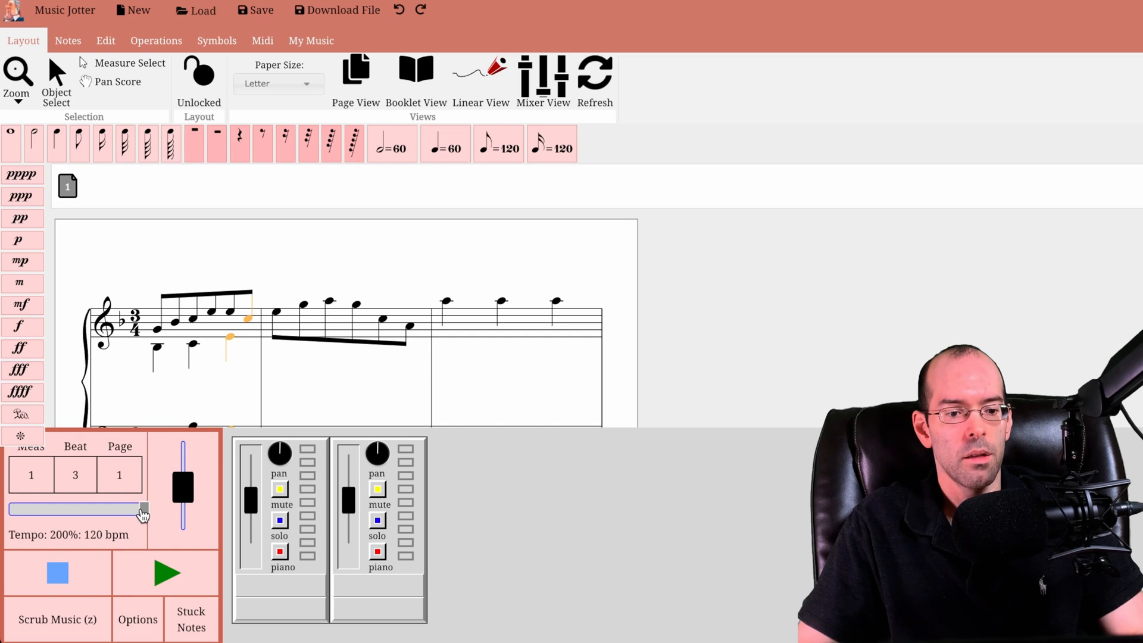
drag(143, 509, 102, 512)
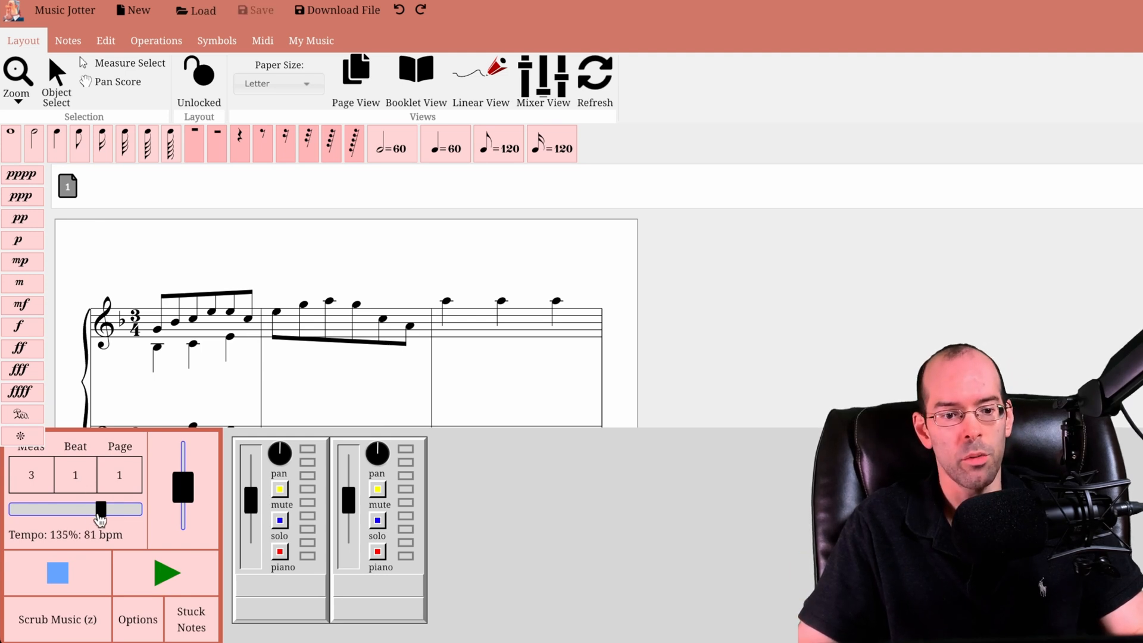
double_click(102, 512)
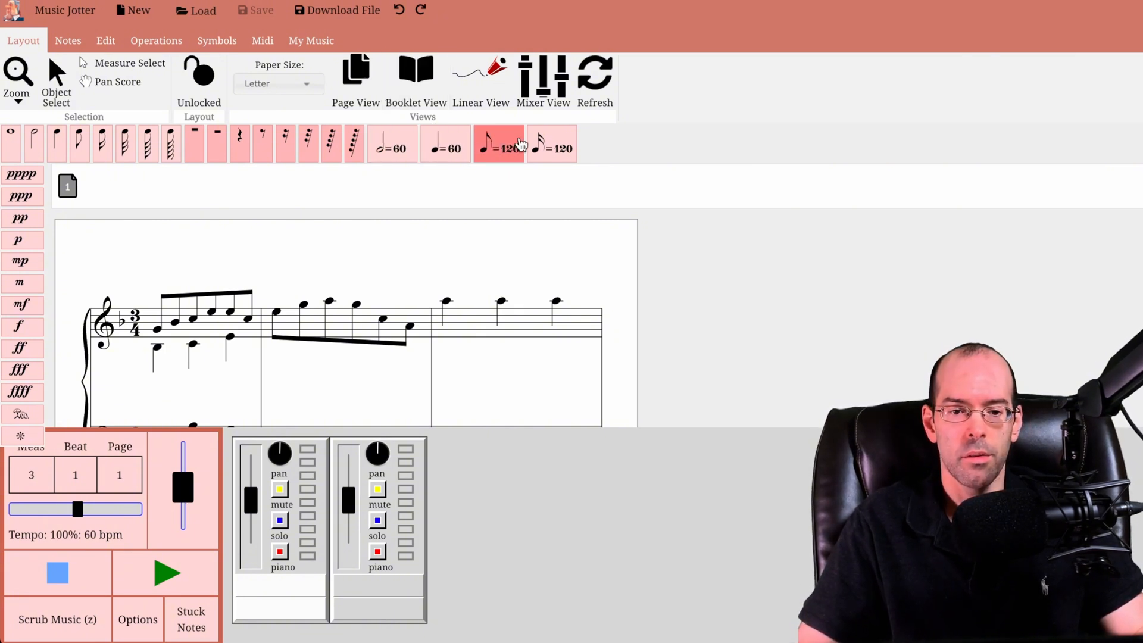
Step: Place a quarter-note tempo marking of 120 beats per minute below the treble staff at the start of measure 2
click(430, 154)
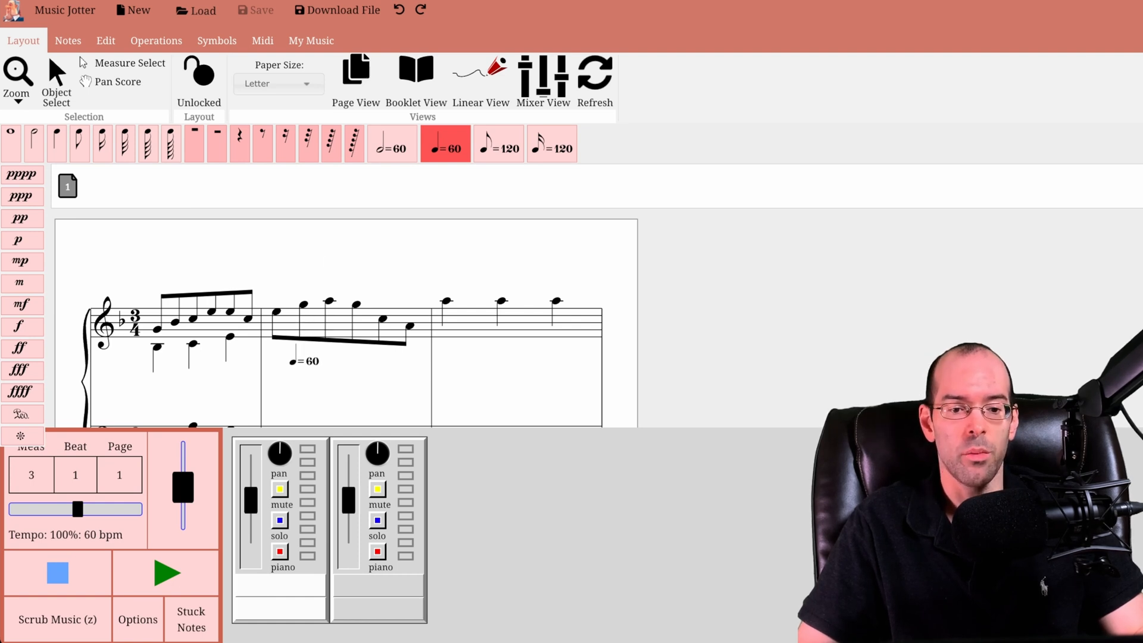
click(276, 361)
text(120)
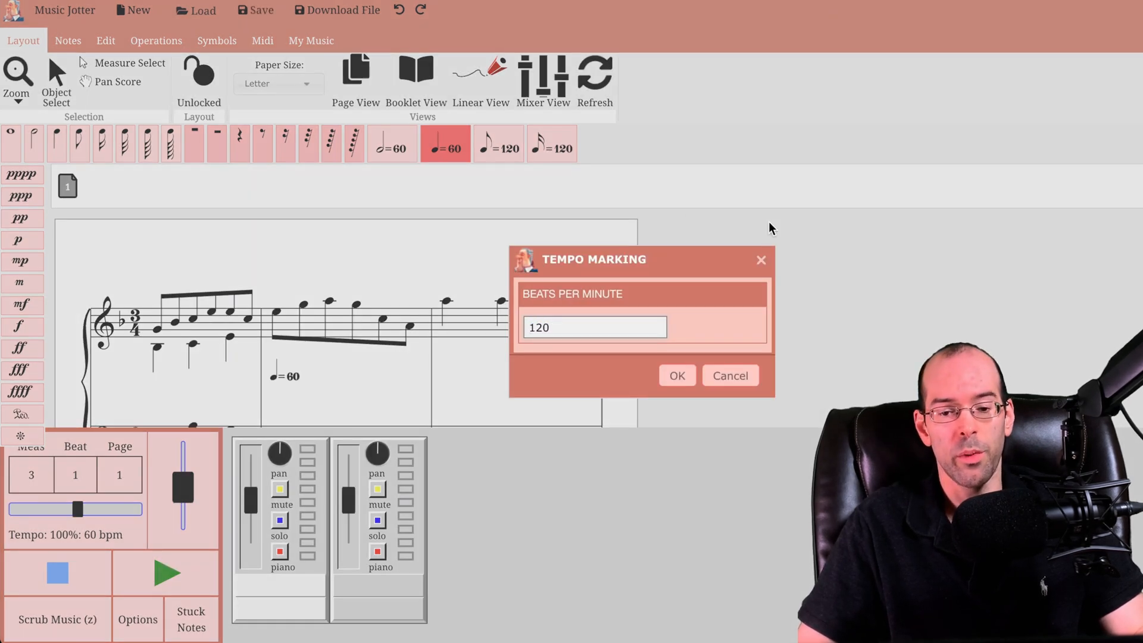
key(Return)
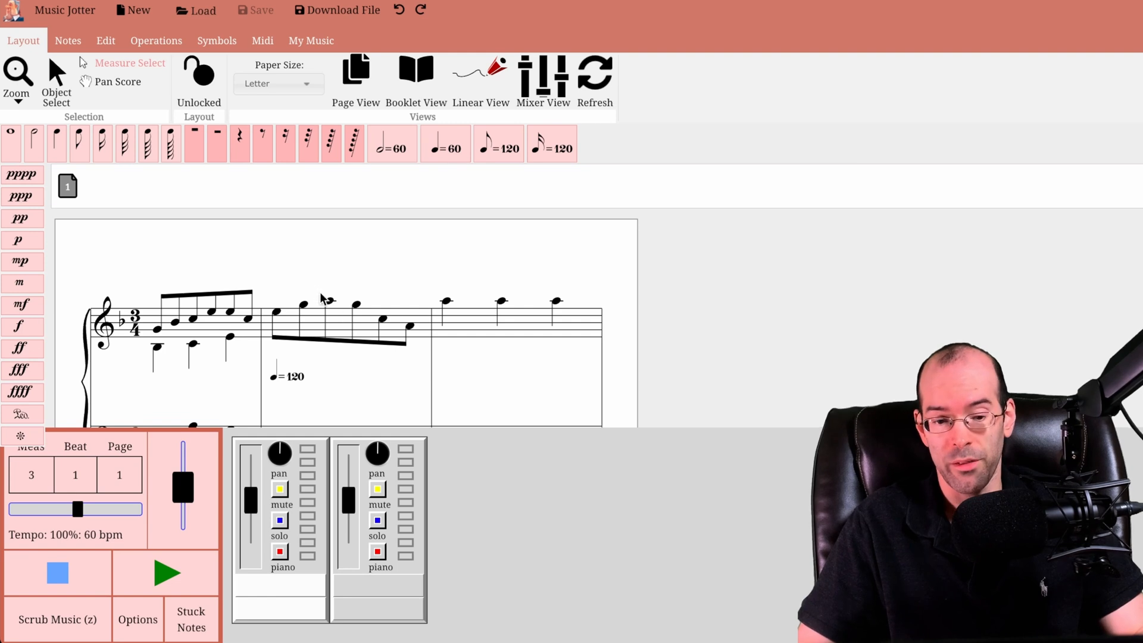
Step: Place a quarter note = 60 tempo marking below measure 3, play the score, and clear both tempo markings
click(445, 143)
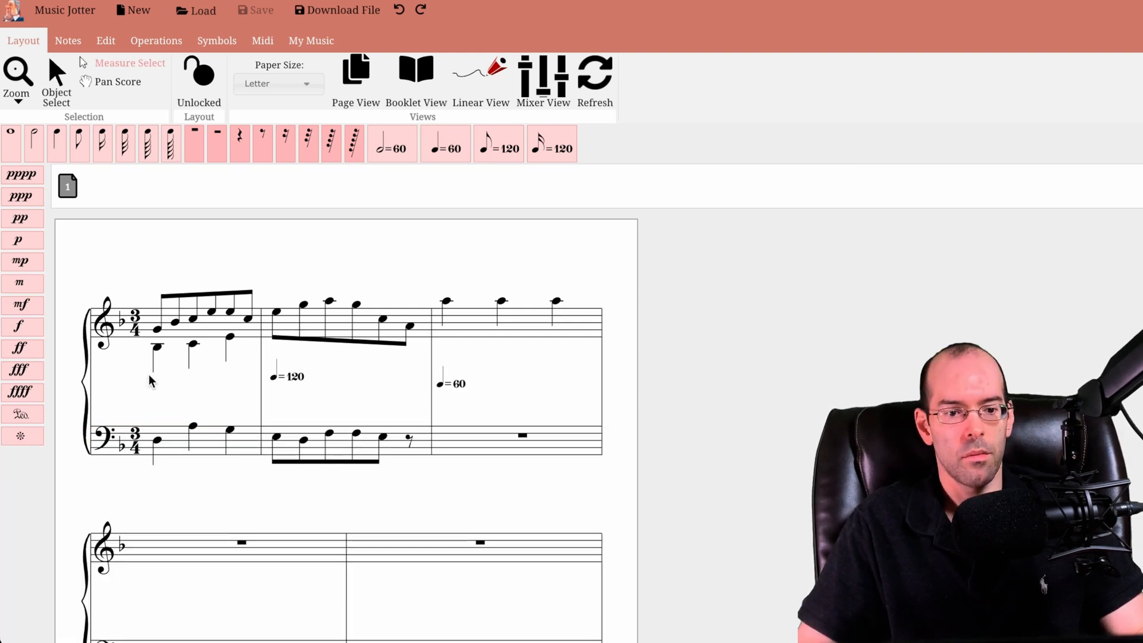
click(148, 375)
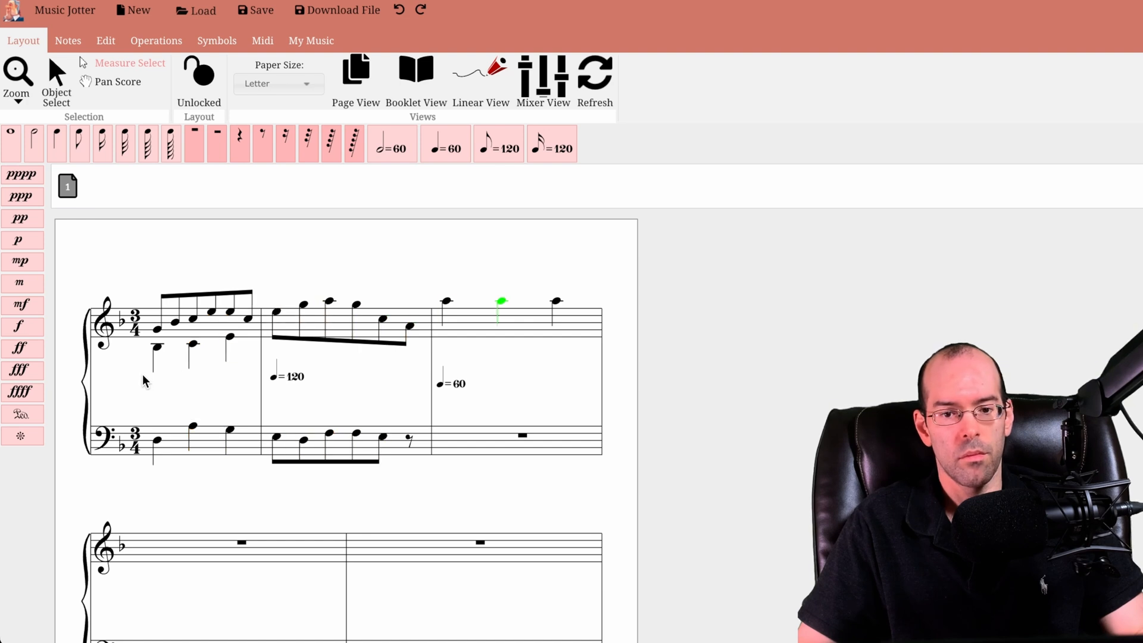
drag(441, 384, 351, 385)
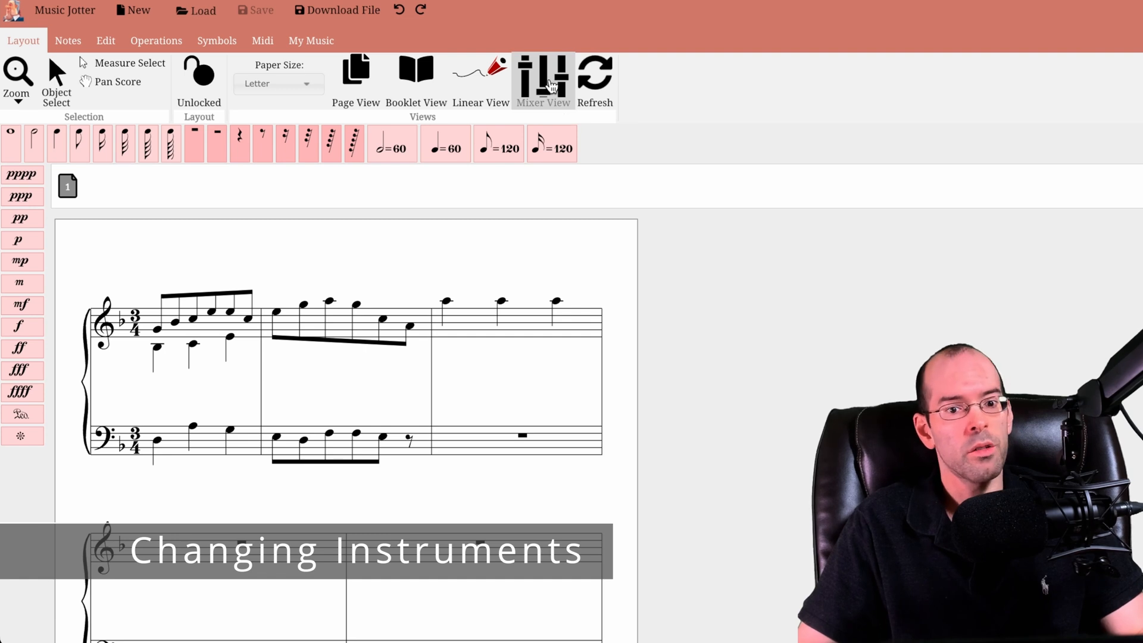
Step: Show the mixer and assign the first track a different instrument from the Organ group in its track settings
click(550, 86)
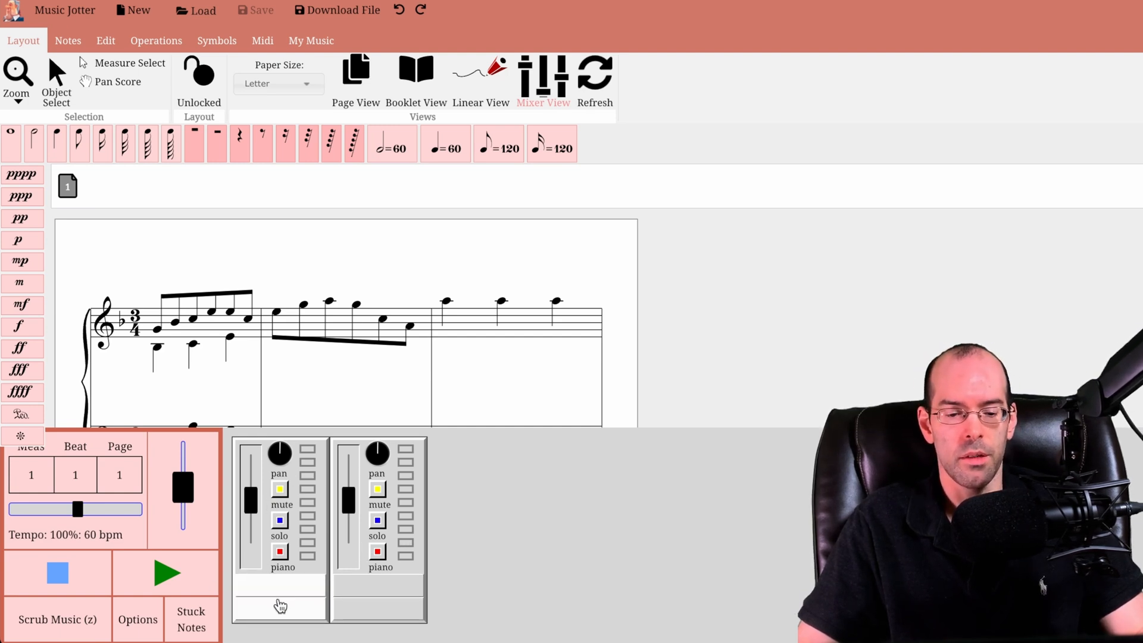
click(280, 606)
drag(534, 153, 612, 158)
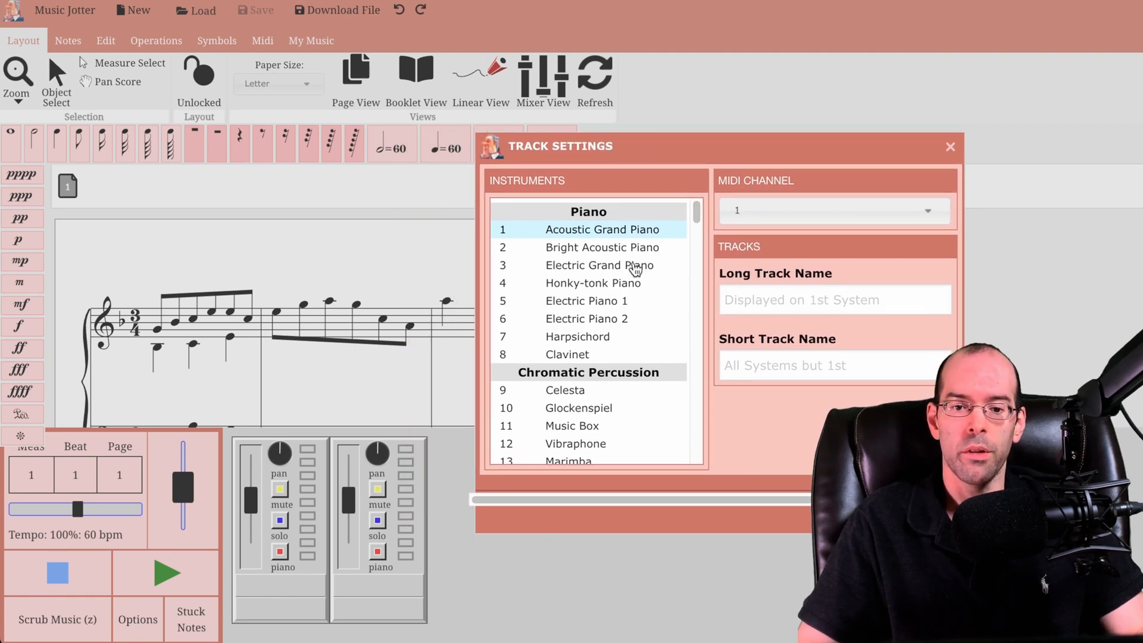
scroll(632, 274, down, 5)
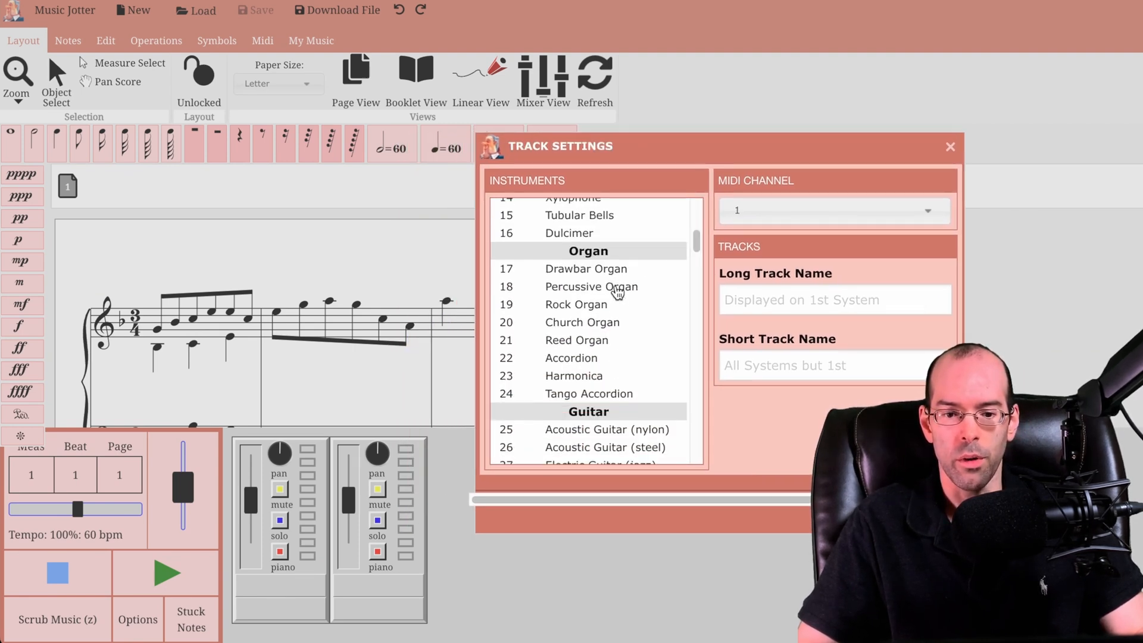
scroll(613, 303, down, 1)
click(602, 309)
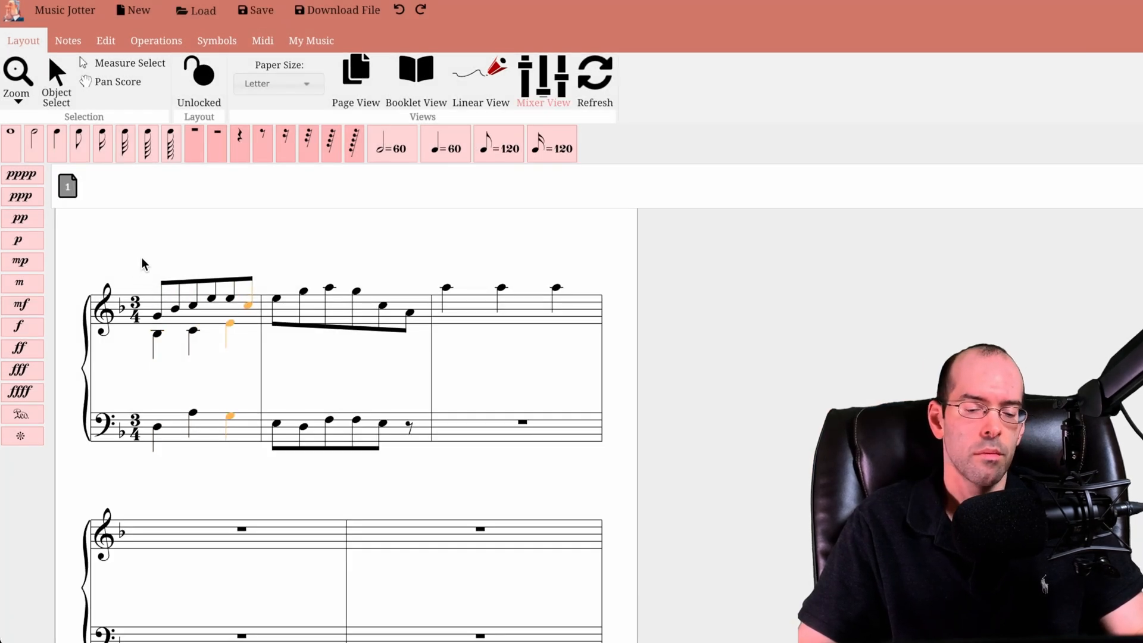
Step: Play the score with the new instrument and refresh the score view
key(space)
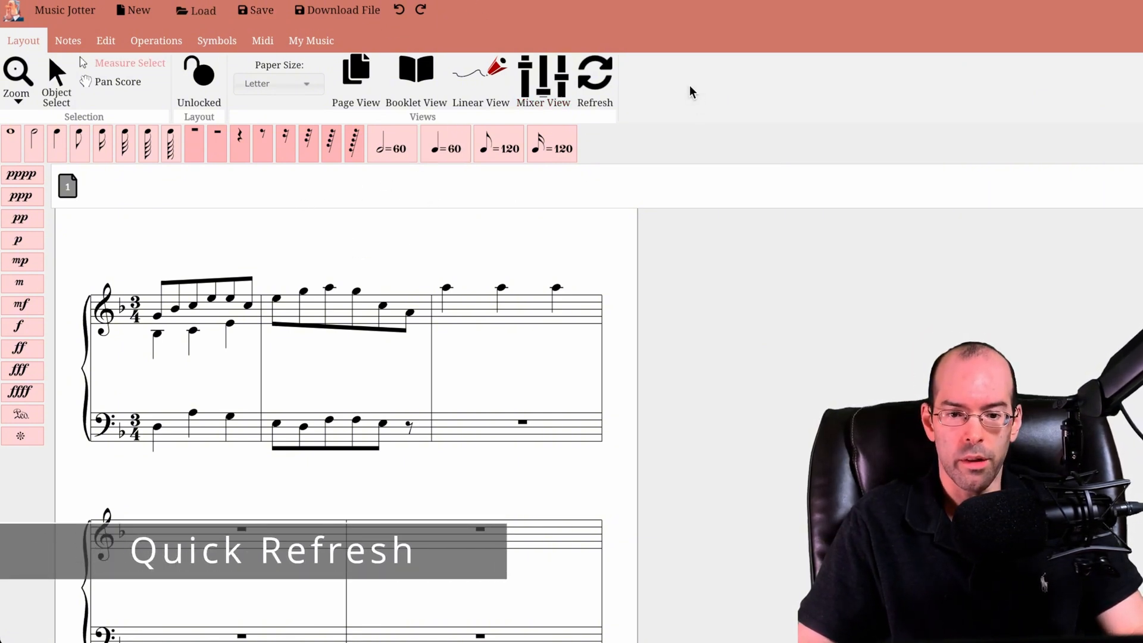
click(599, 85)
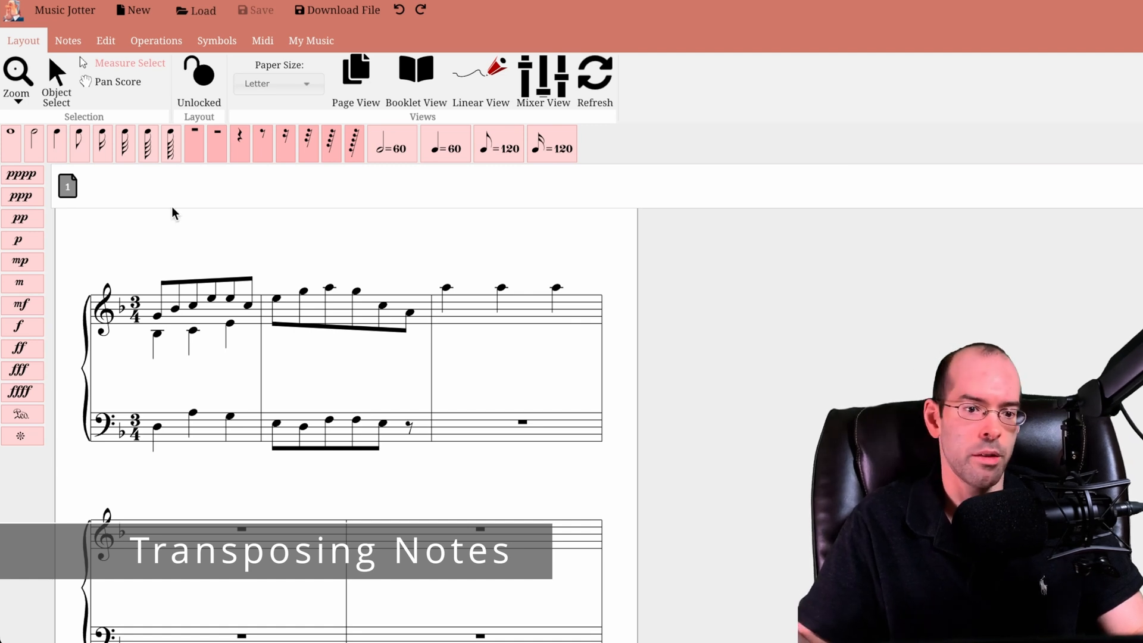
Step: Select the treble notes of measures 1 and 2 and transpose them upward in semitone steps
click(122, 63)
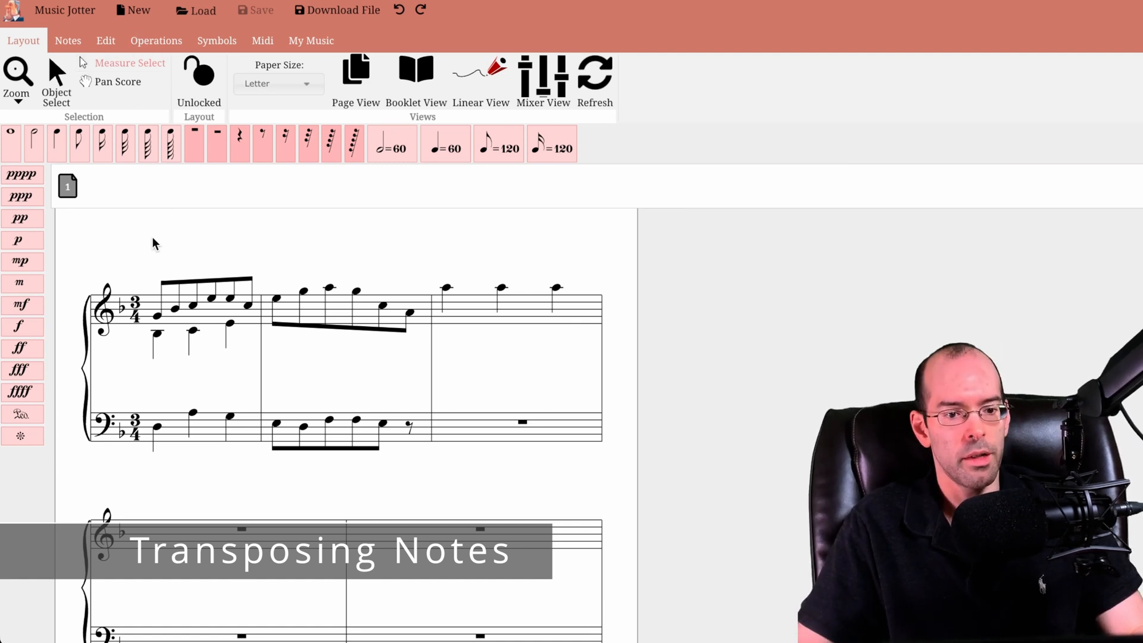
drag(137, 230, 421, 370)
key(Up)
key(Up)
key(Up)
key(Up)
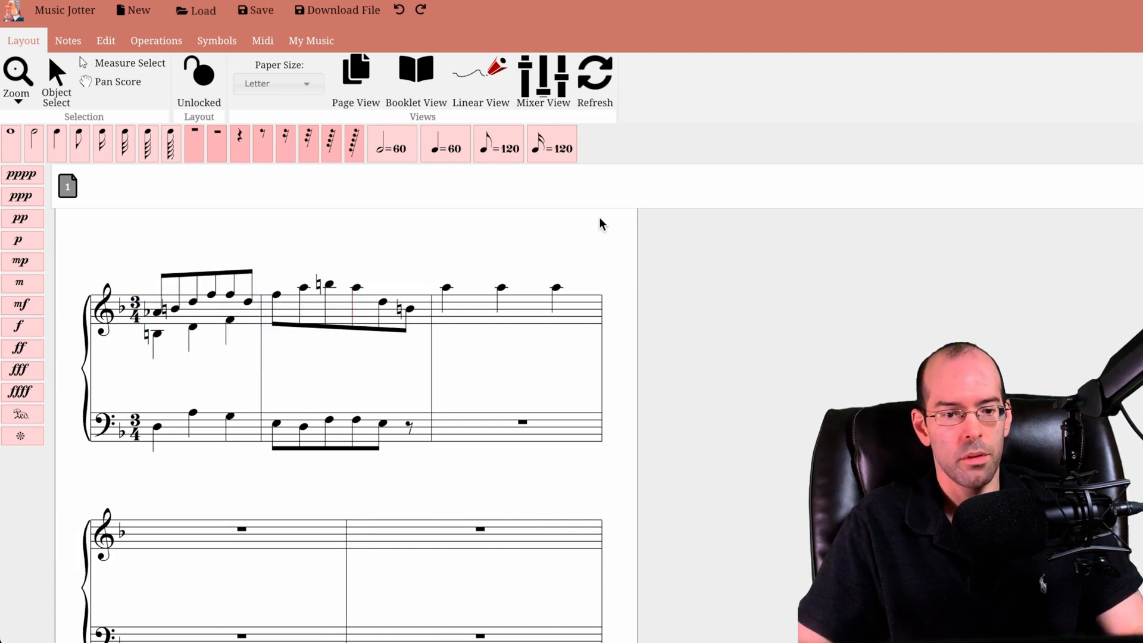
key(Up)
key(Up)
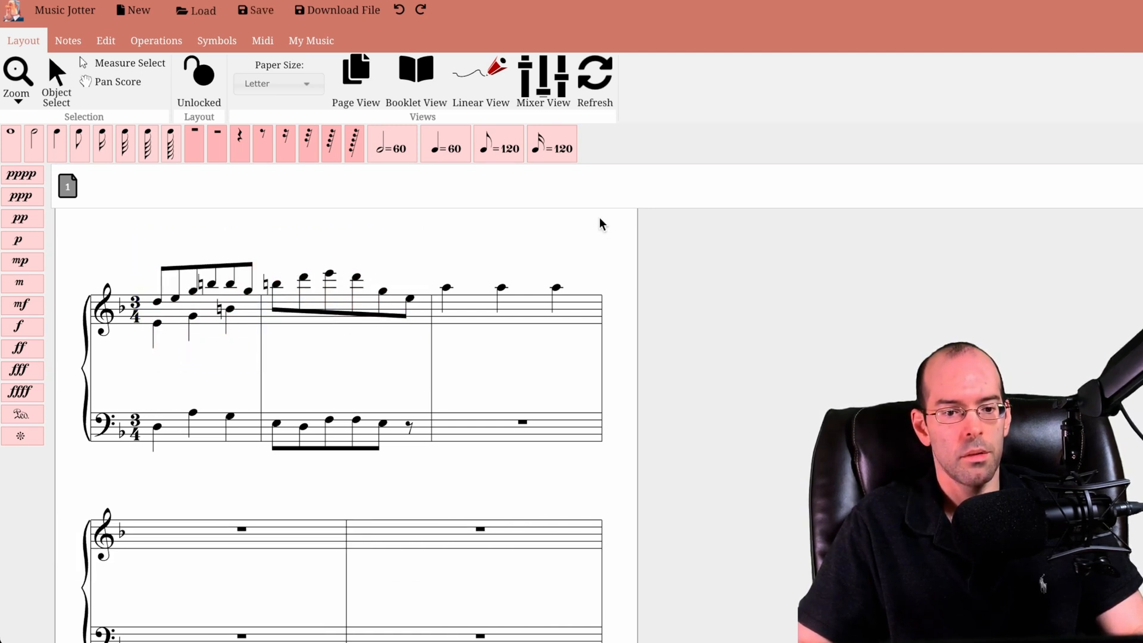
Step: Transpose the selected treble notes down in semitone steps to below their starting pitches
key(Down)
key(Down)
key(Down)
key(Down)
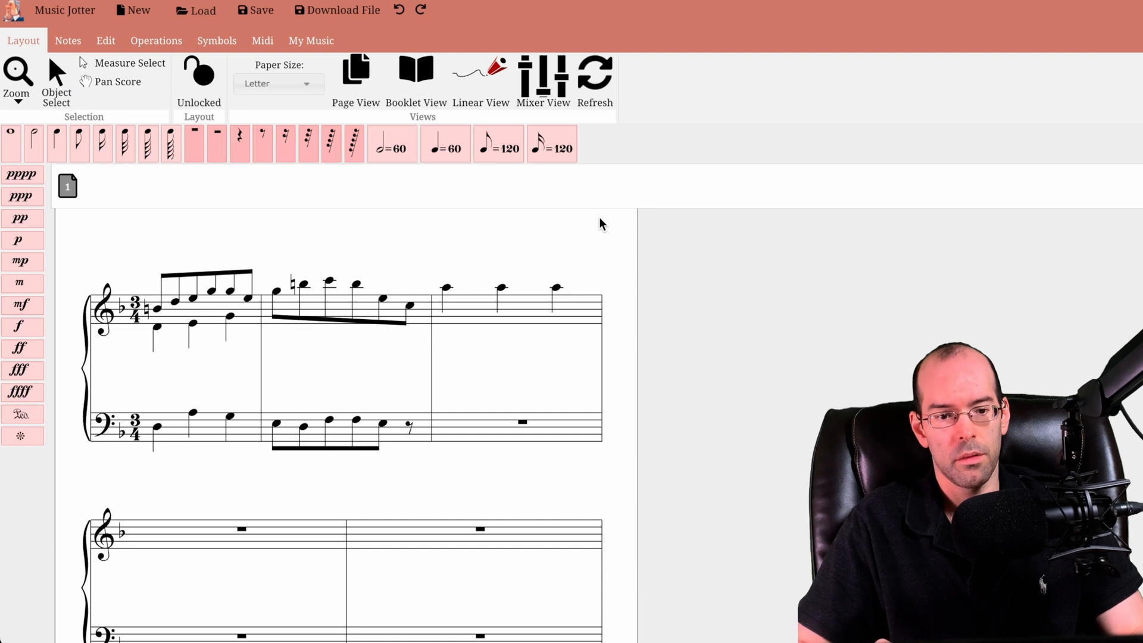
key(Down)
key(Down)
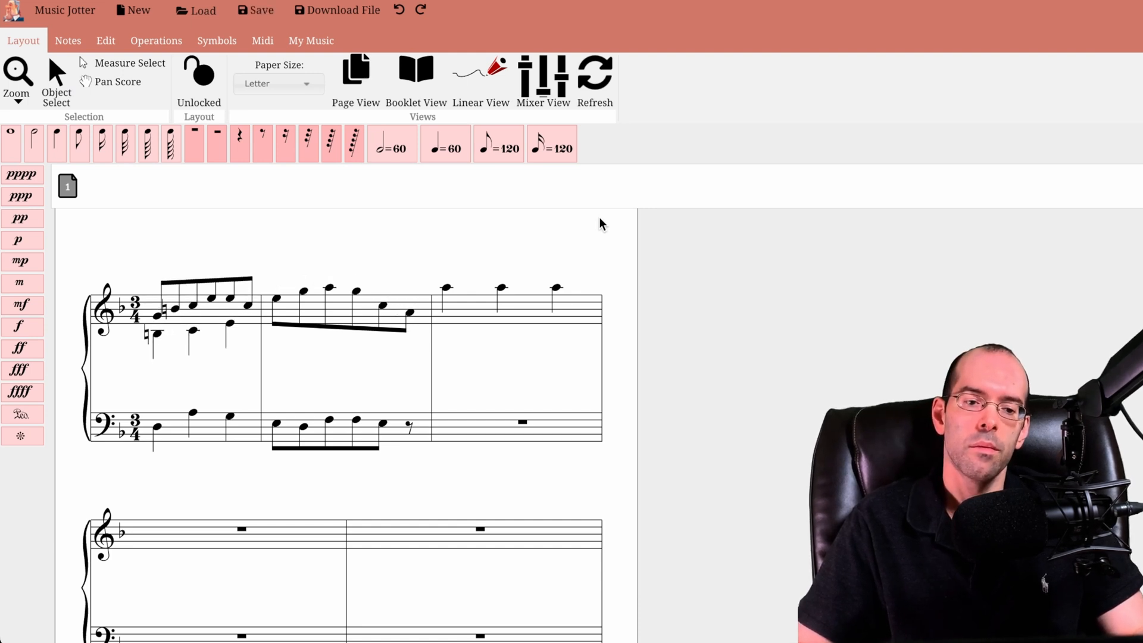
key(Down)
key(Down)
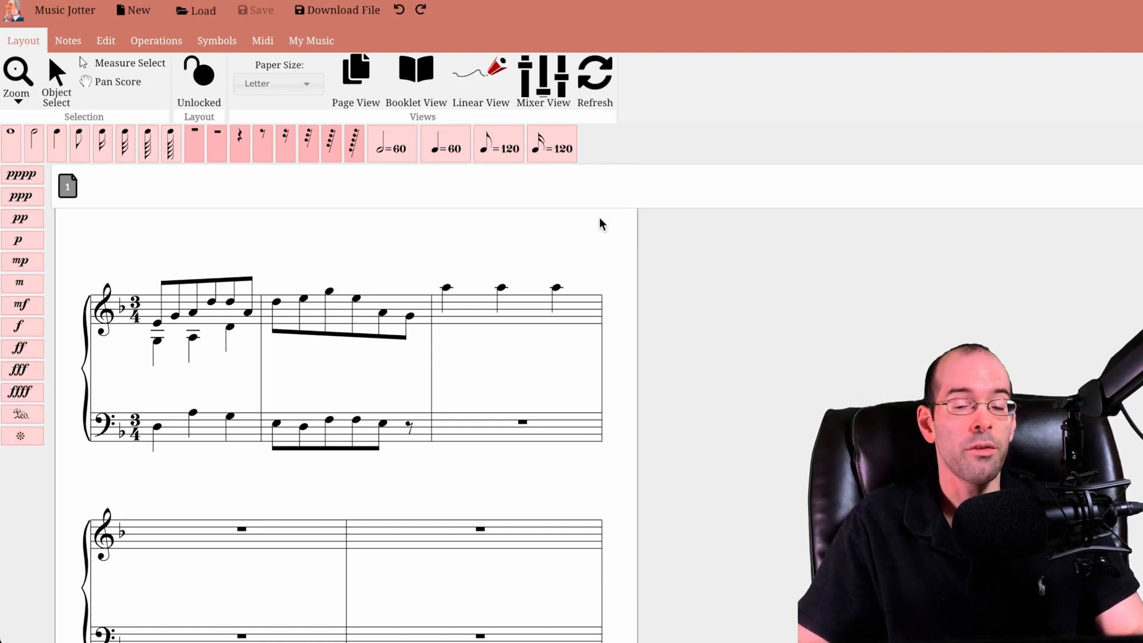
Step: Raise the selected notes again, shifting them a few semitones up and down
key(Up)
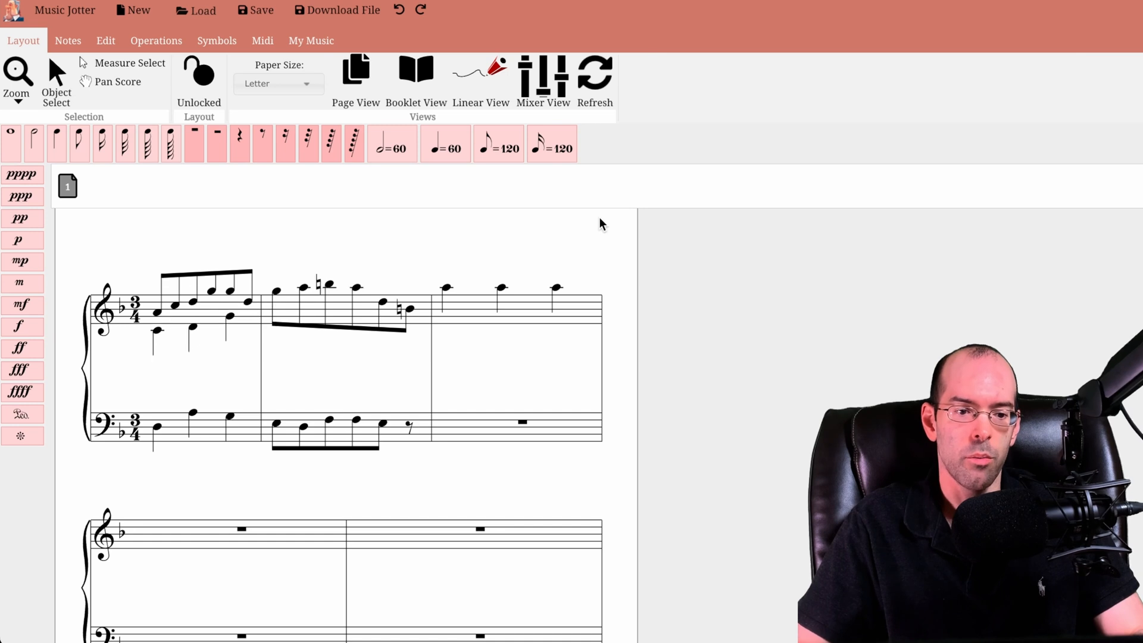
key(Up)
key(Up)
key(Up)
key(Down)
key(Down)
key(Down)
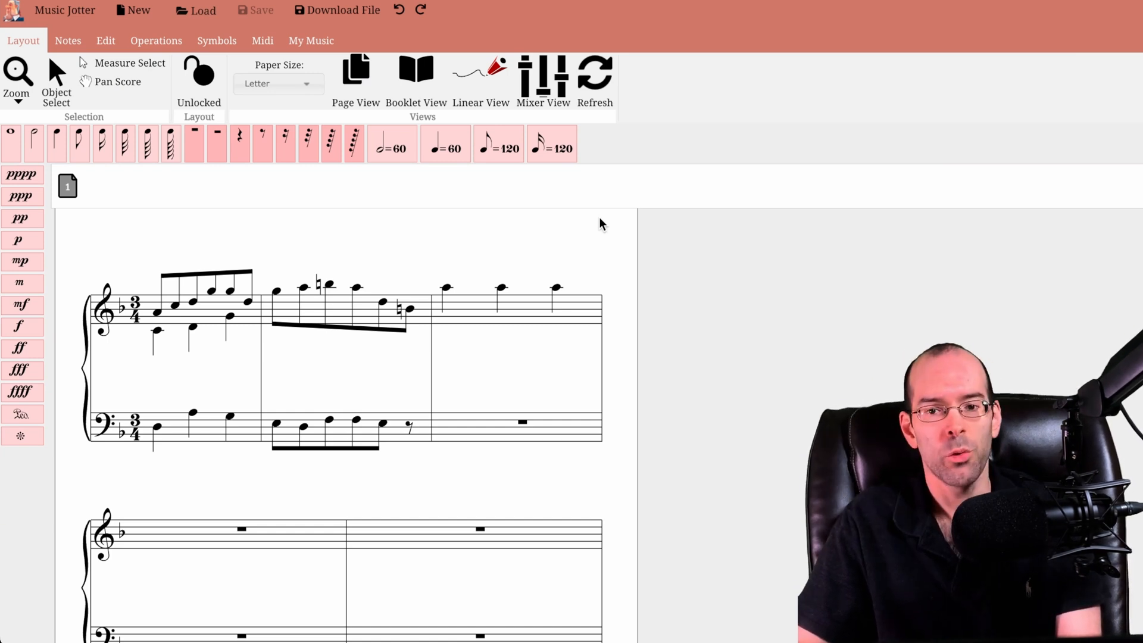
Step: Shift the selected notes upward, and try undoing, redoing and undoing the transposition again
key(ctrl+Up)
key(ctrl+Up)
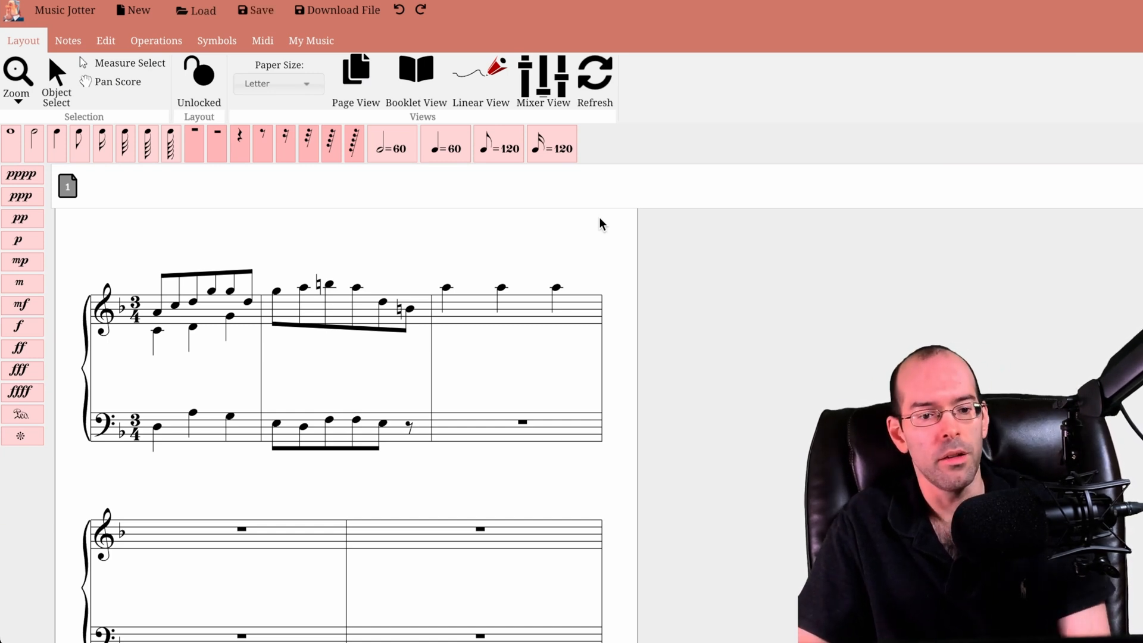
key(ctrl+z)
key(ctrl+z)
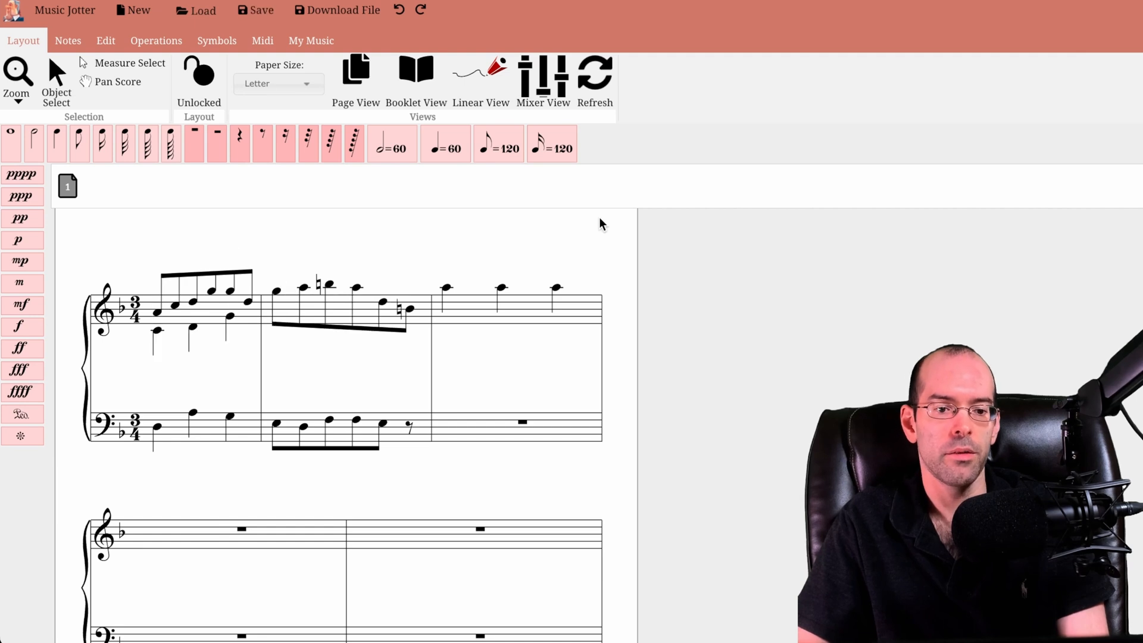
key(ctrl+y)
key(ctrl+y)
key(ctrl+z)
key(ctrl+z)
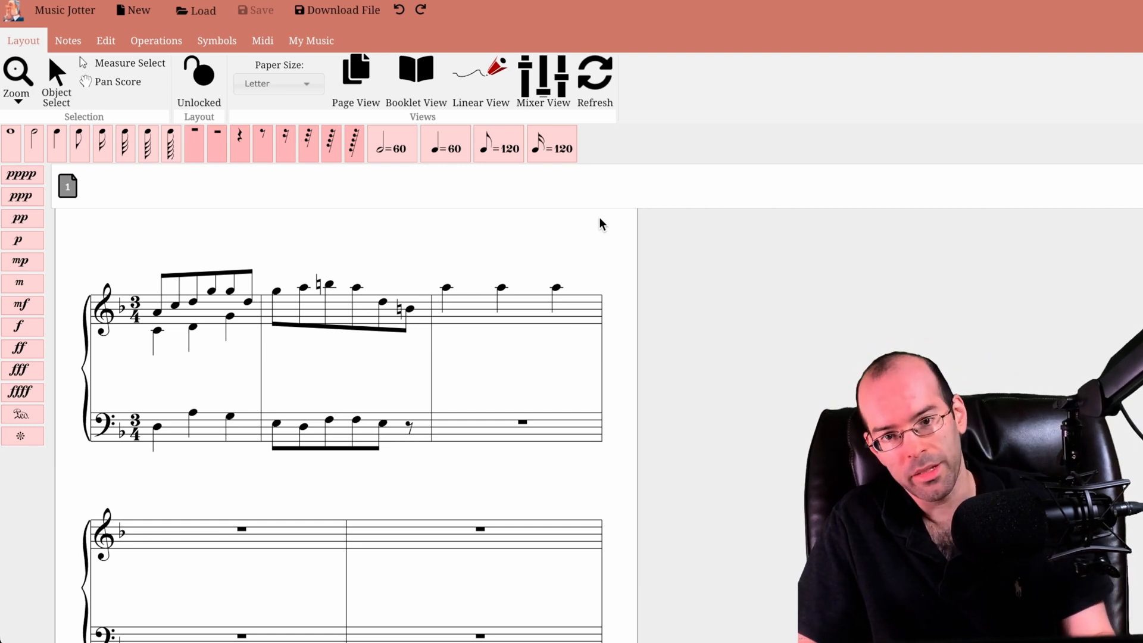
Step: Transpose the selected notes of measures 1 and 2 far upward, beyond the top of the treble staff
key(Up)
key(Up)
key(Up)
key(Up)
key(Up)
key(Up)
key(Up)
key(Up)
key(Up)
key(Up)
key(Up)
key(Up)
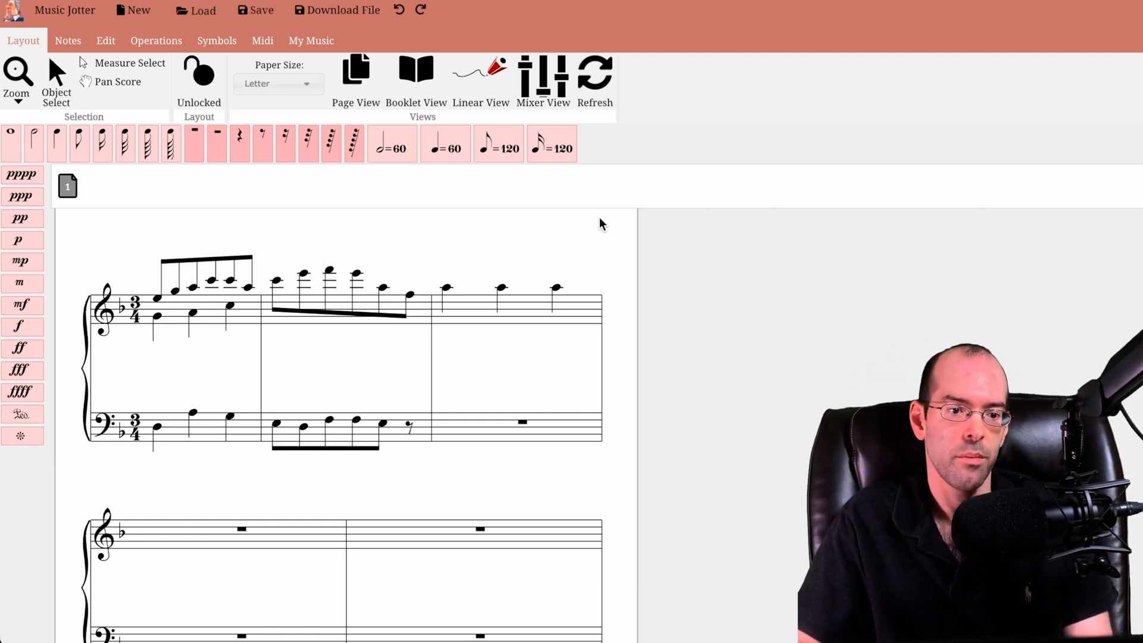
key(Up)
key(Up)
key(Up)
Step: Transpose the selected notes far downward until measure 1 starts on ledger lines below the treble staff
key(Down)
key(Down)
key(Down)
key(Down)
key(Down)
key(Down)
key(Down)
key(Down)
key(Down)
key(Down)
key(Down)
key(Down)
key(Down)
key(Down)
key(Down)
key(Down)
key(Down)
key(Down)
key(Down)
key(Down)
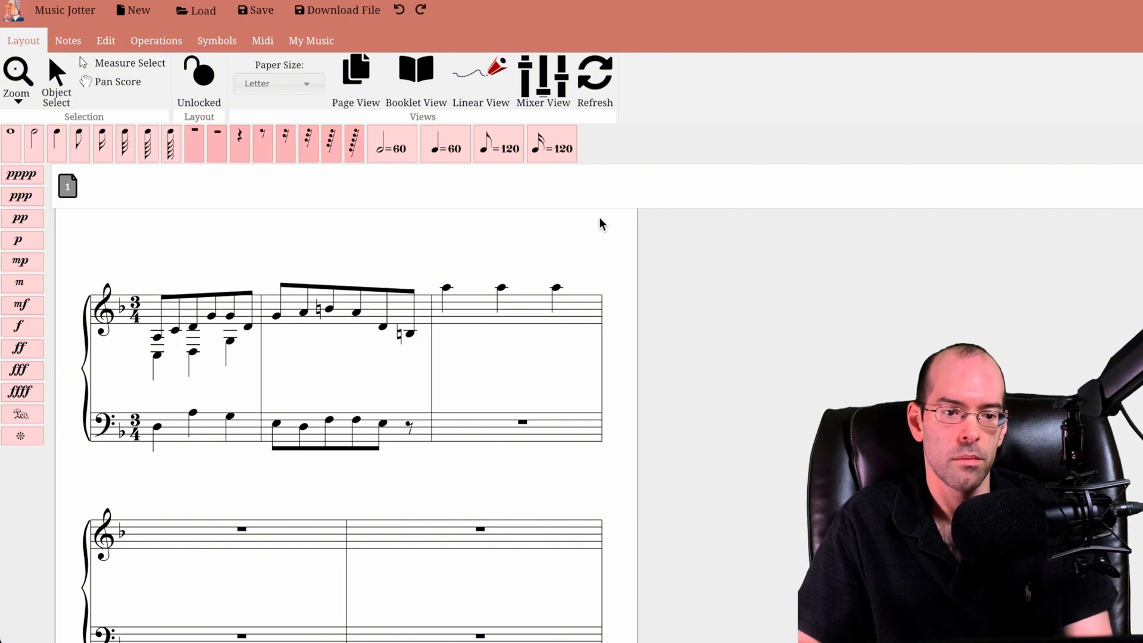
Step: Transpose the selected notes partway back up and save the score
key(Up)
key(Up)
key(Up)
key(Up)
key(Up)
key(Up)
key(ctrl+s)
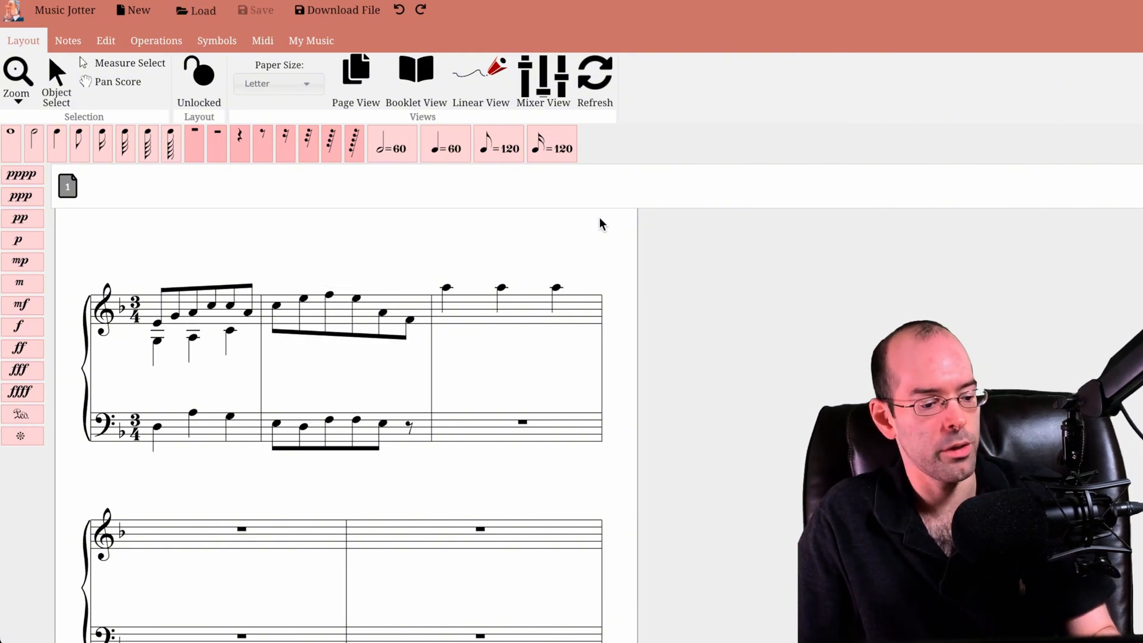
Step: Transpose the selected notes higher in the treble staff, and lower them again by three semitones
key(Up)
key(Up)
key(Up)
key(Up)
key(Up)
key(Up)
key(Up)
key(Up)
key(Up)
key(Up)
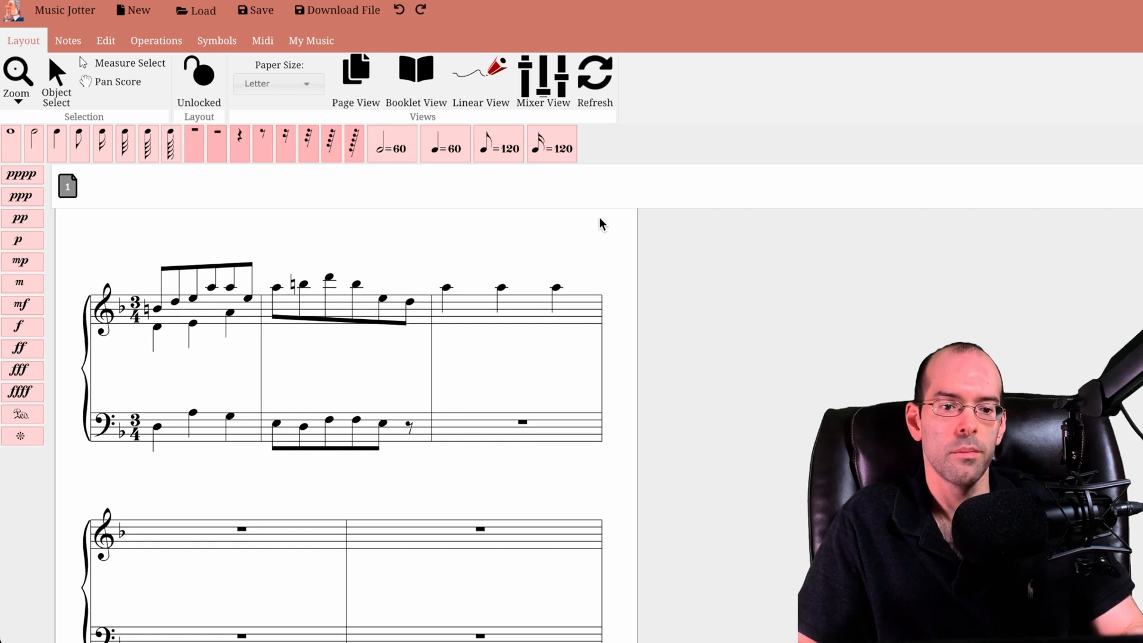
key(Down)
key(Down)
key(Down)
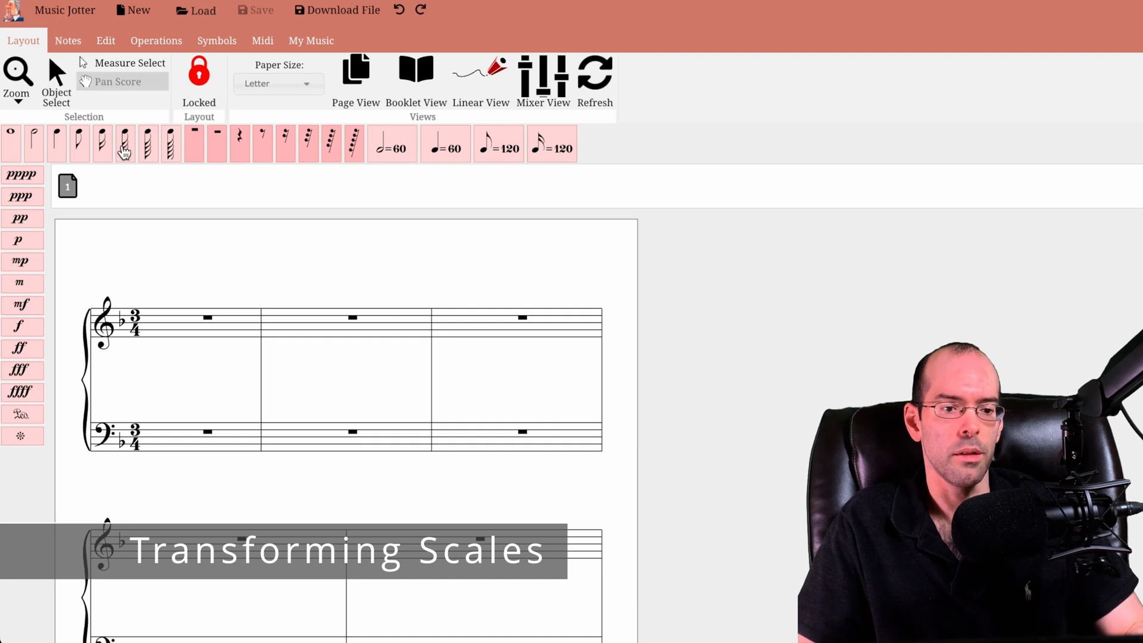
Step: Choose the eighth-note duration and set the key conversion method in the transpose settings to Note "moving average"
click(90, 154)
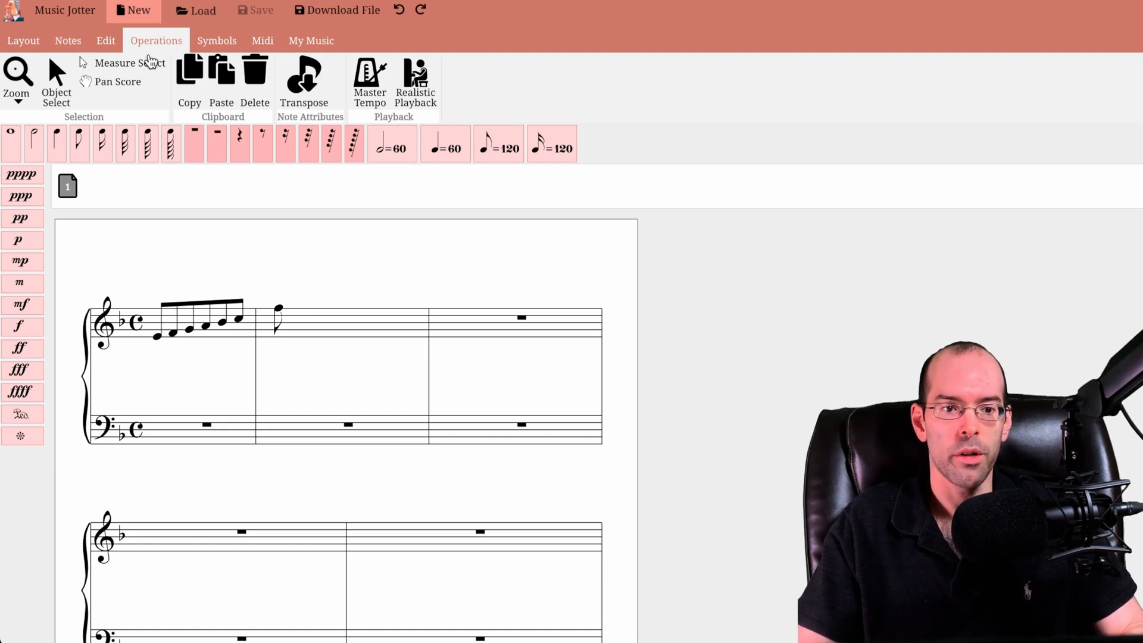
click(314, 81)
click(559, 448)
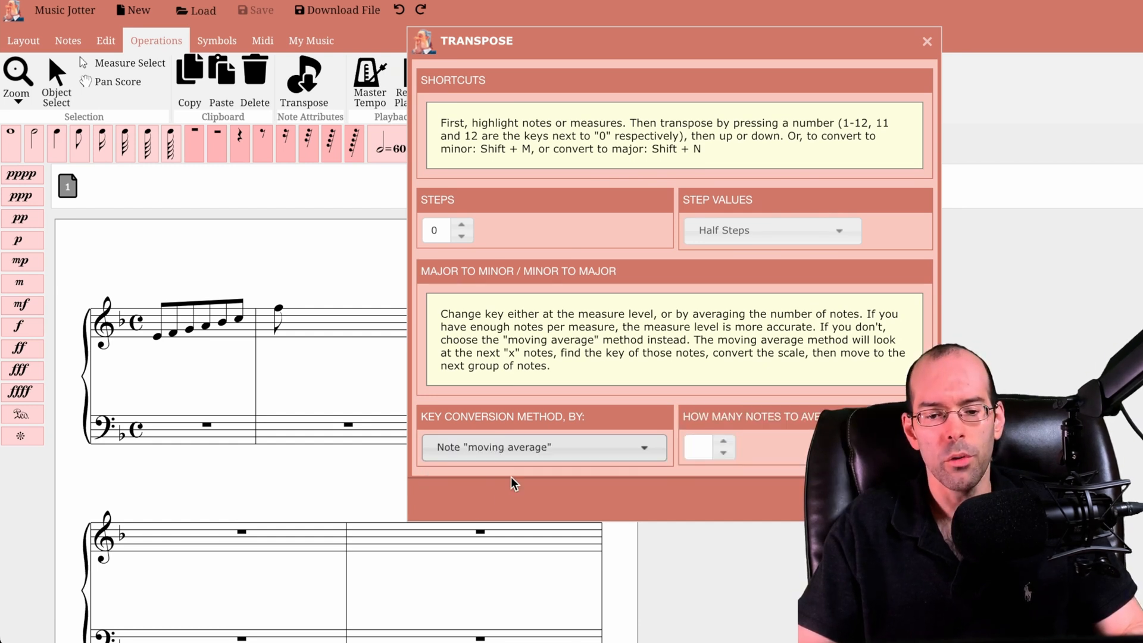
click(491, 498)
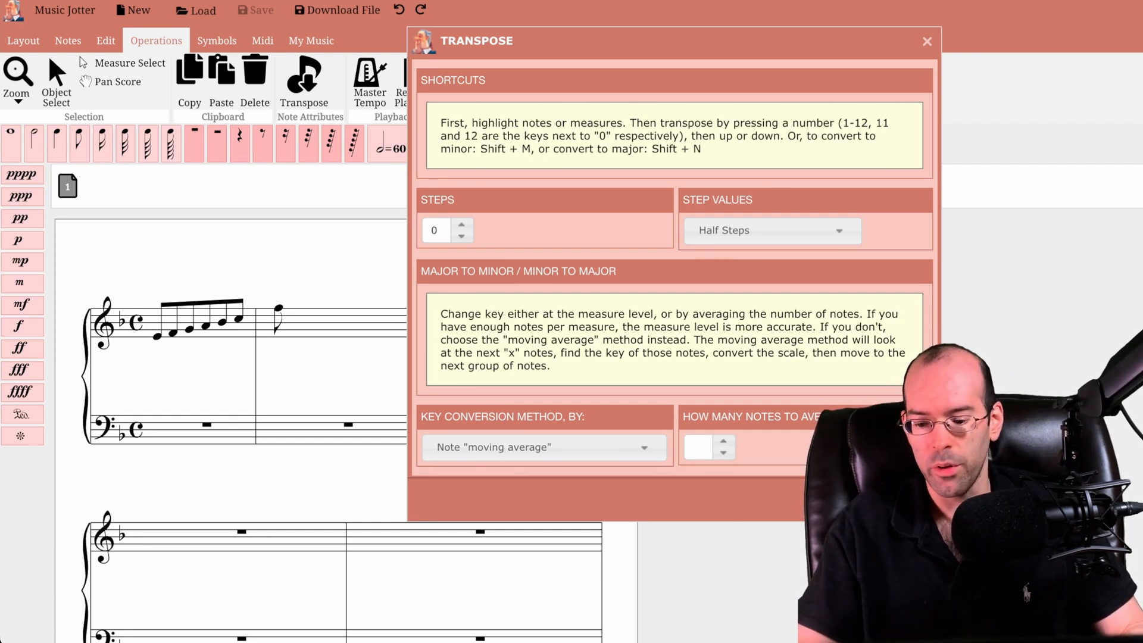
key(Escape)
Step: Select the first five notes of measure 1, followed by its last two together with the note in measure 2
drag(116, 265, 222, 357)
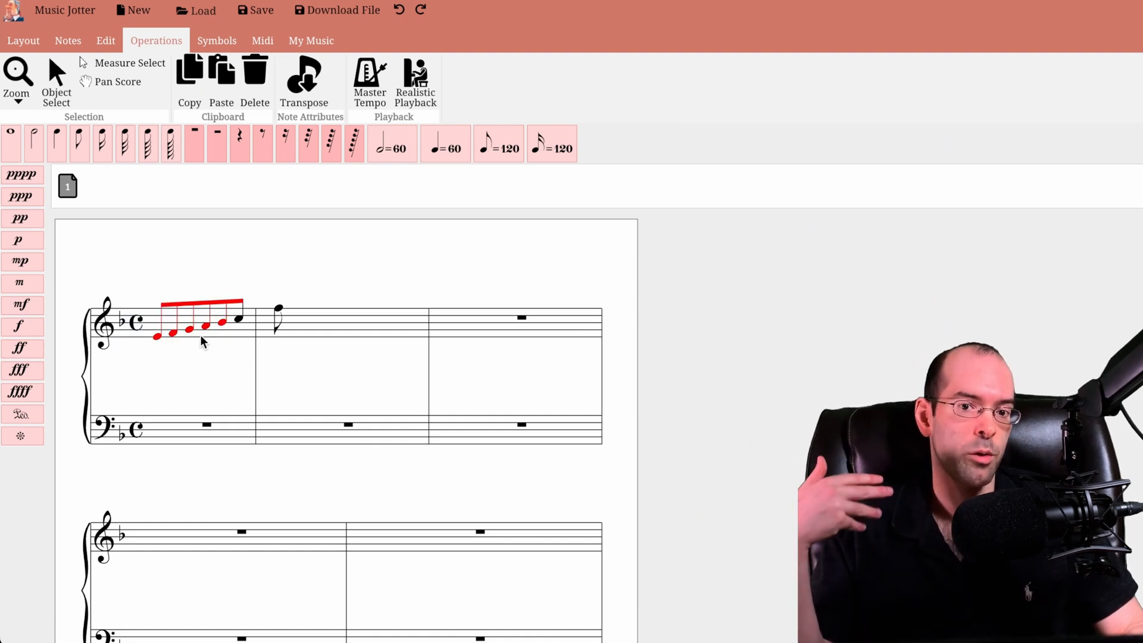
drag(207, 250, 341, 331)
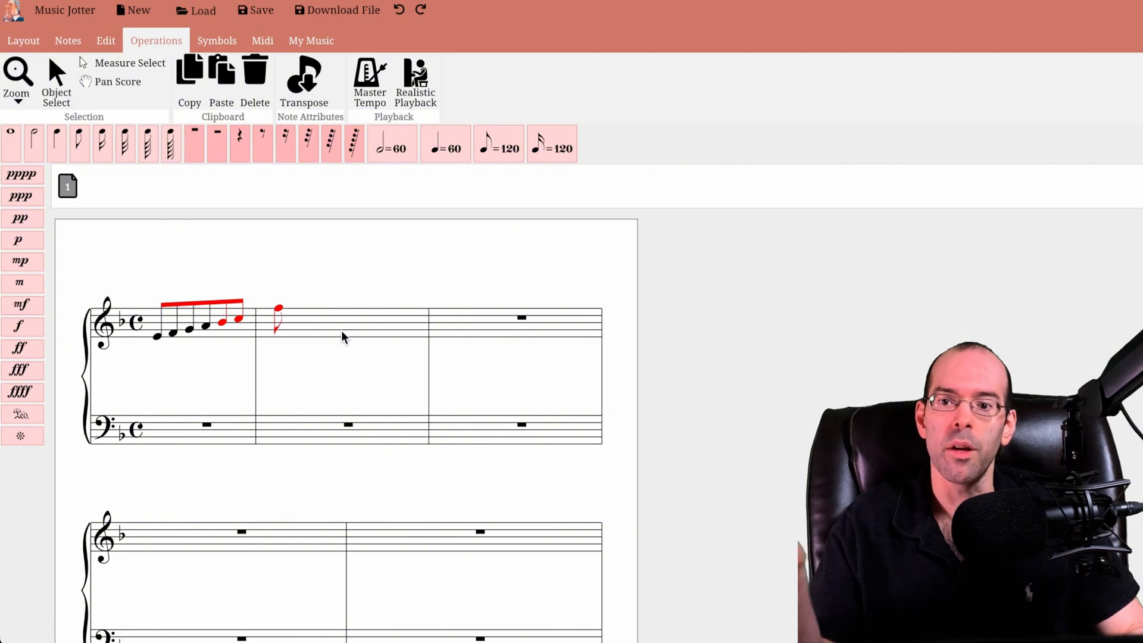
Step: Set the key conversion method in the transpose settings to Measure
click(303, 76)
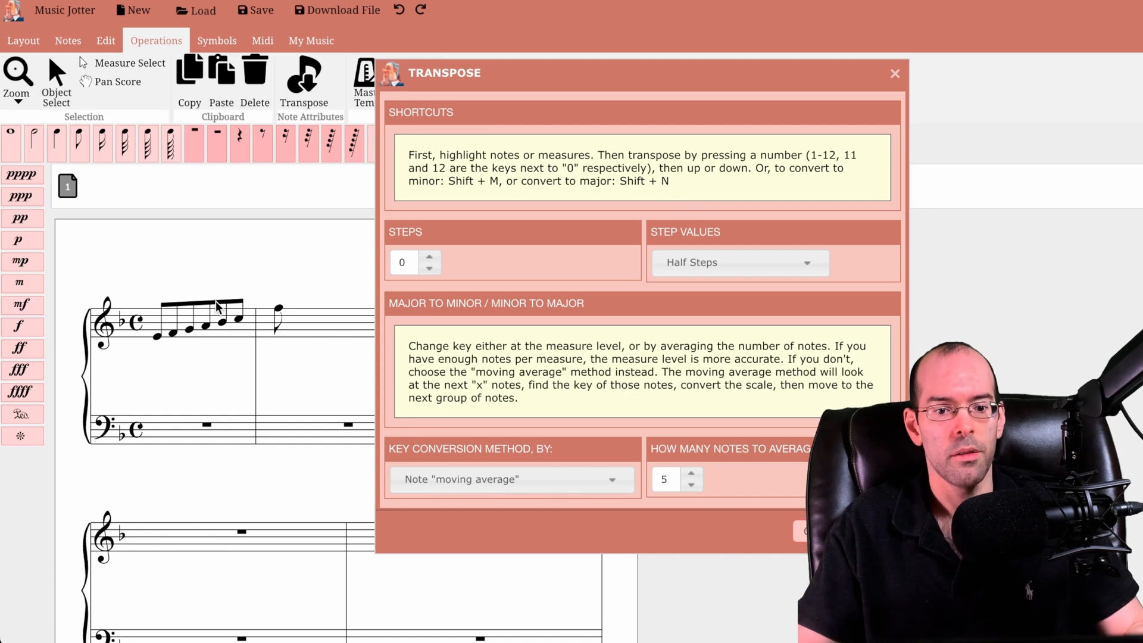
click(516, 482)
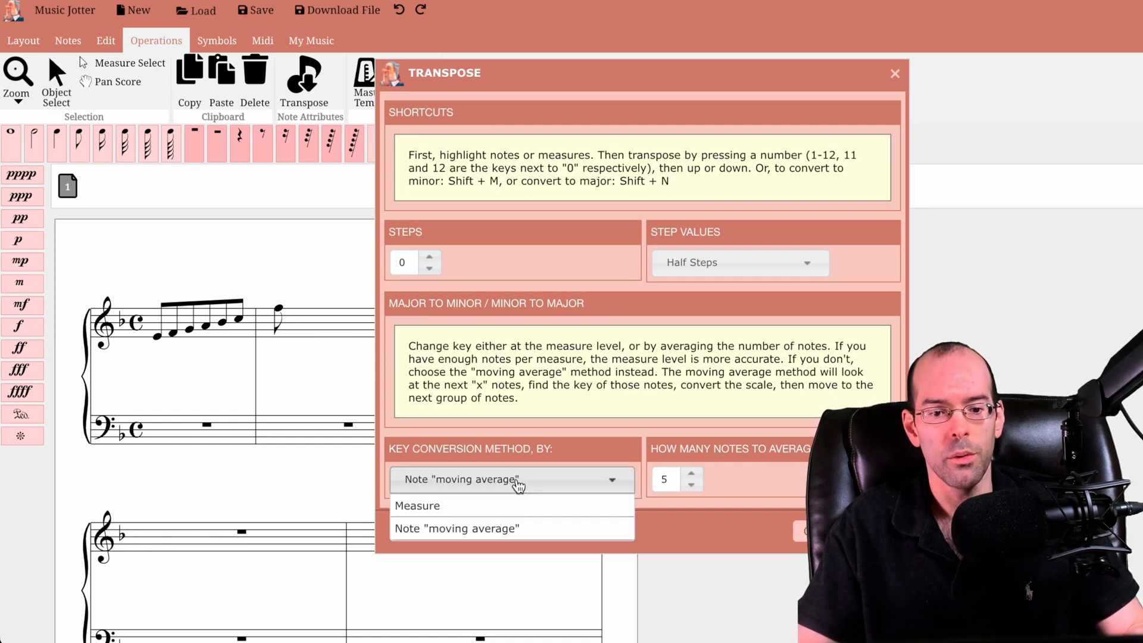
click(455, 507)
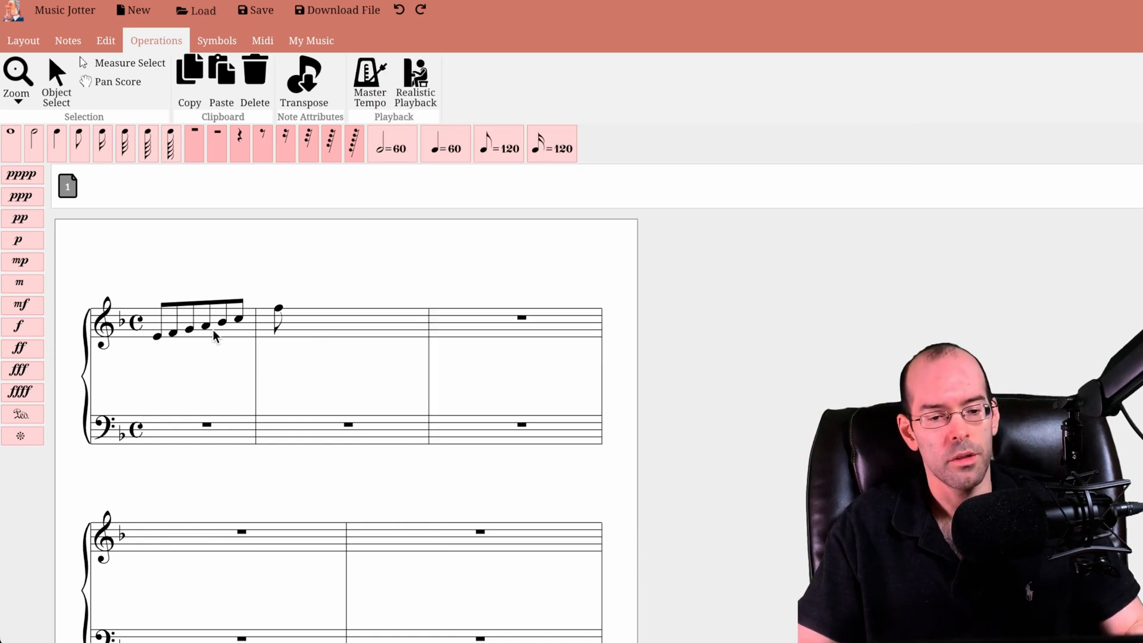
Step: Play back the ascending eighth-note run in the first treble measure
click(213, 330)
click(155, 268)
key(space)
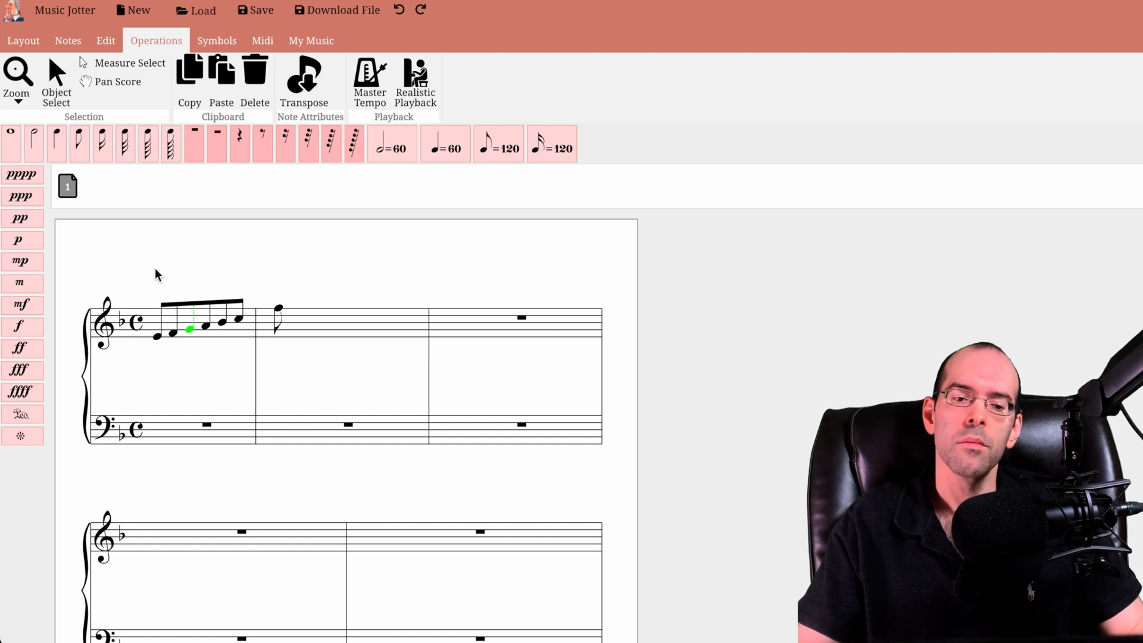
Step: Convert the first treble measure to minor and play it back
click(226, 335)
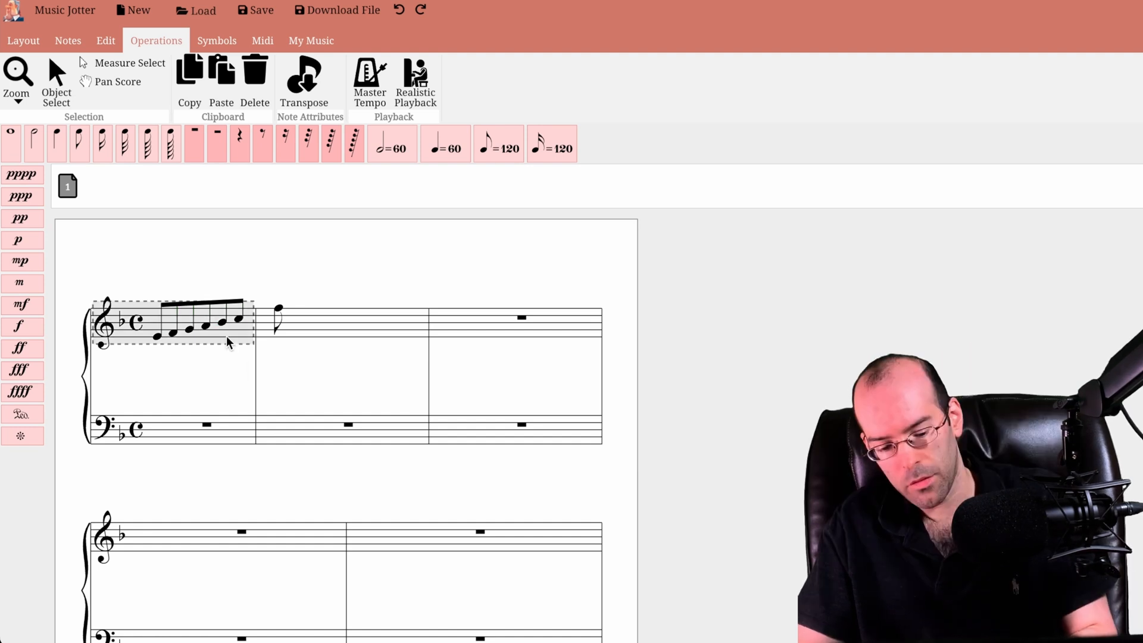
key(ctrl+z)
key(space)
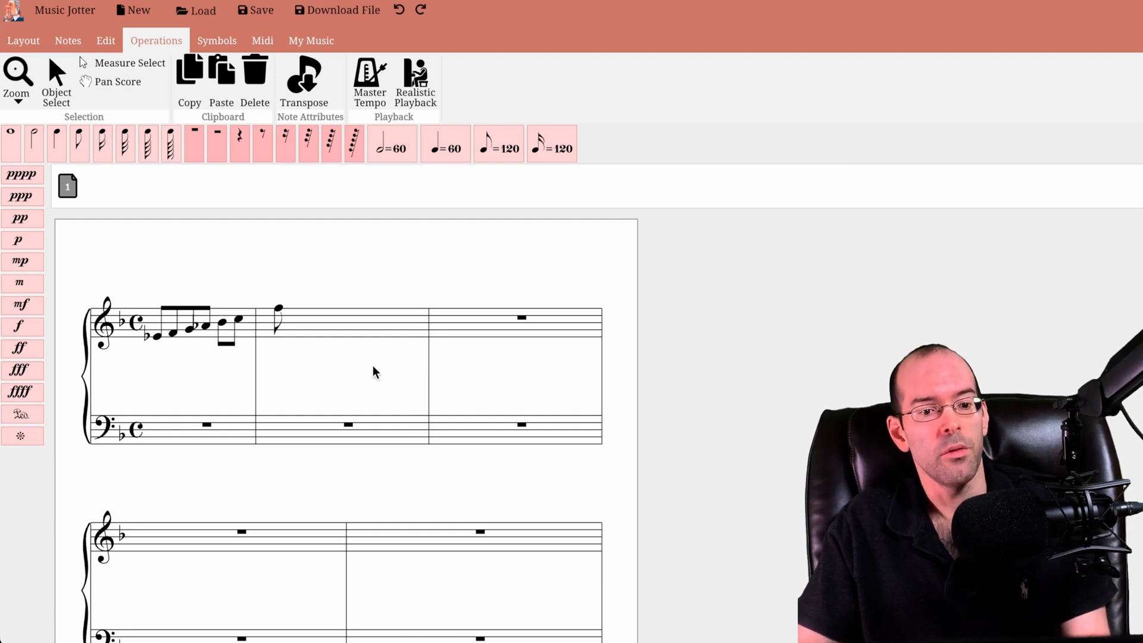
Step: Convert the first treble measure back to major and play it again
click(233, 321)
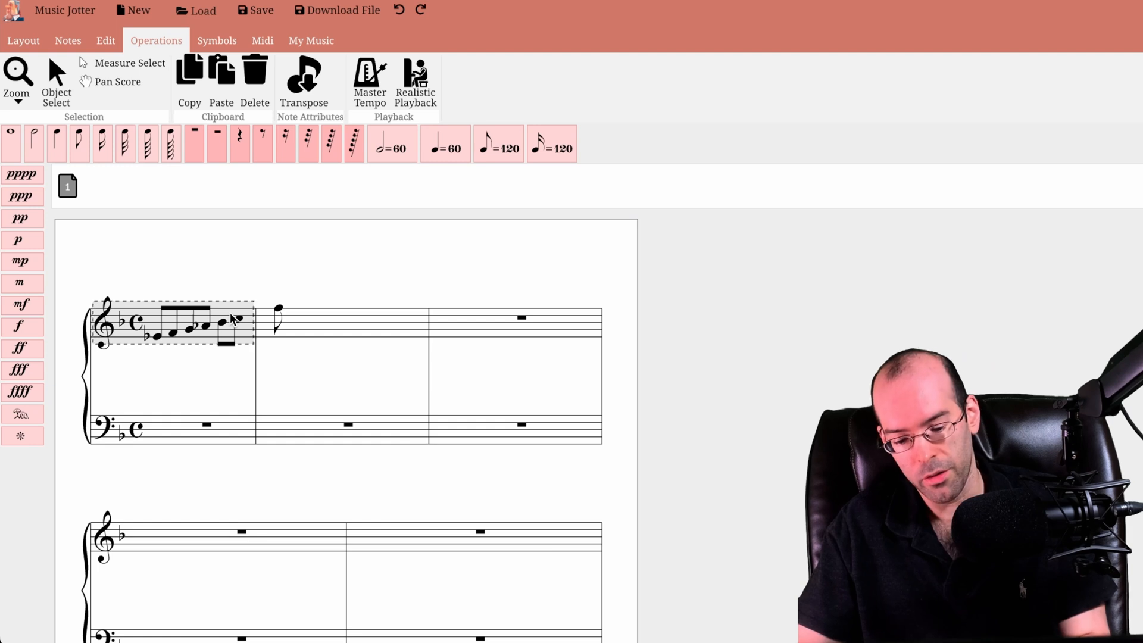
key(ctrl+z)
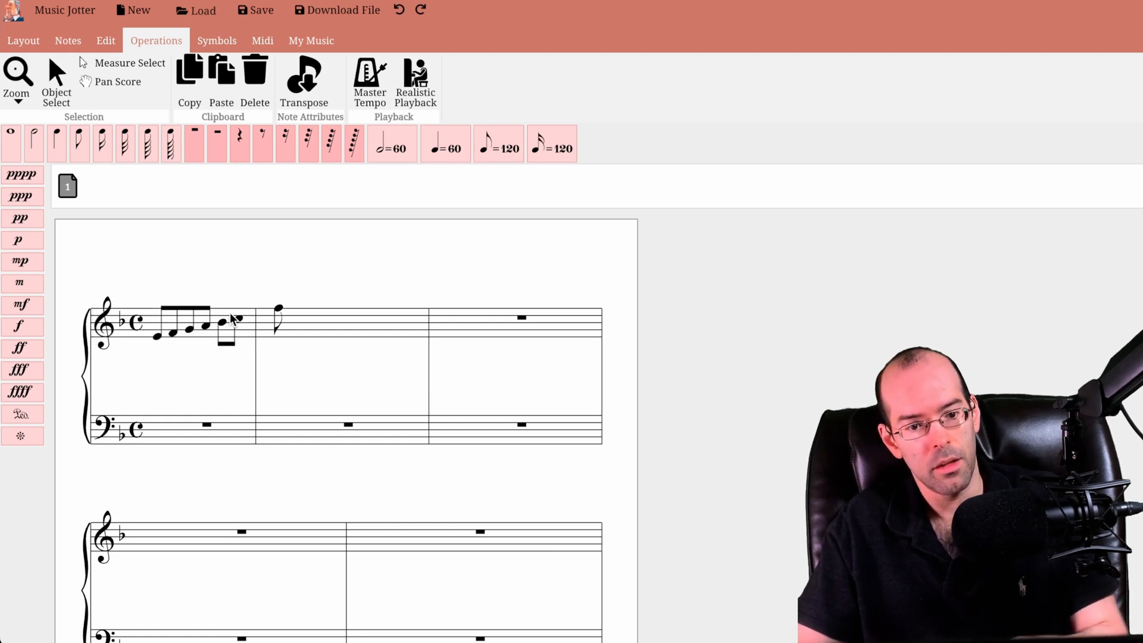
key(space)
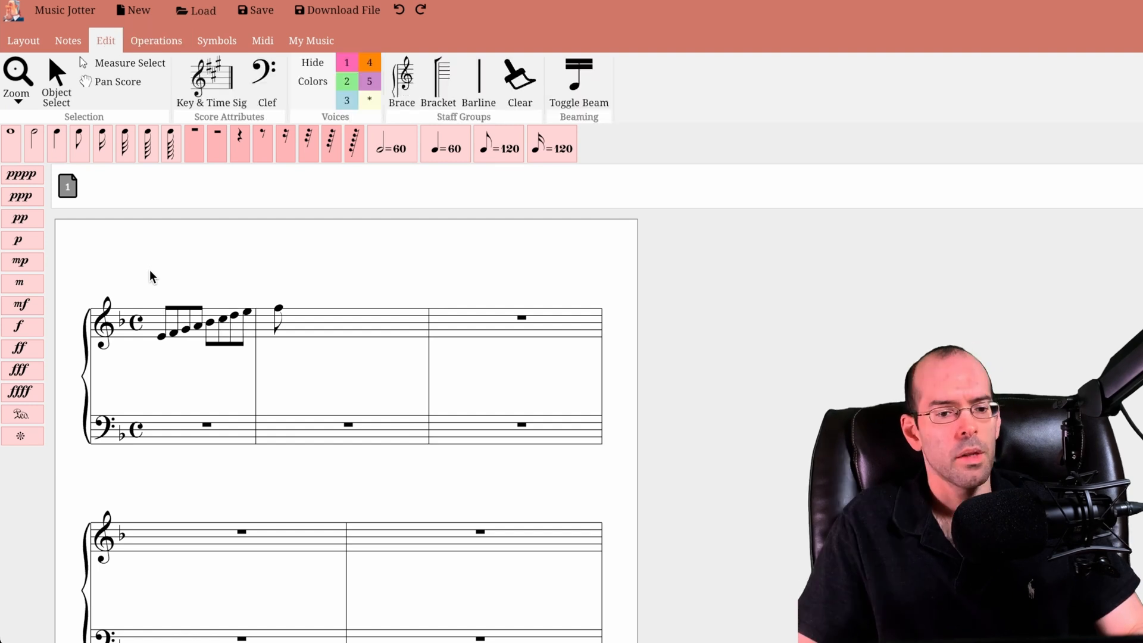
Step: Select all the notes in measures 1 and 2 and check which keys they relate to in the Key Relations list
drag(143, 273, 293, 363)
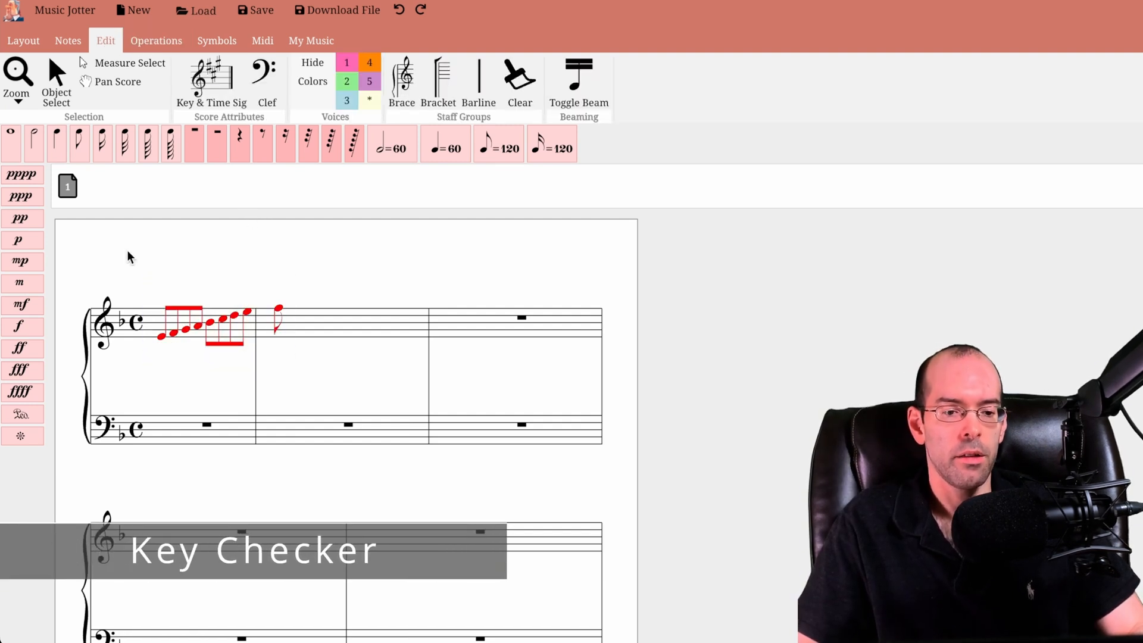
key(c)
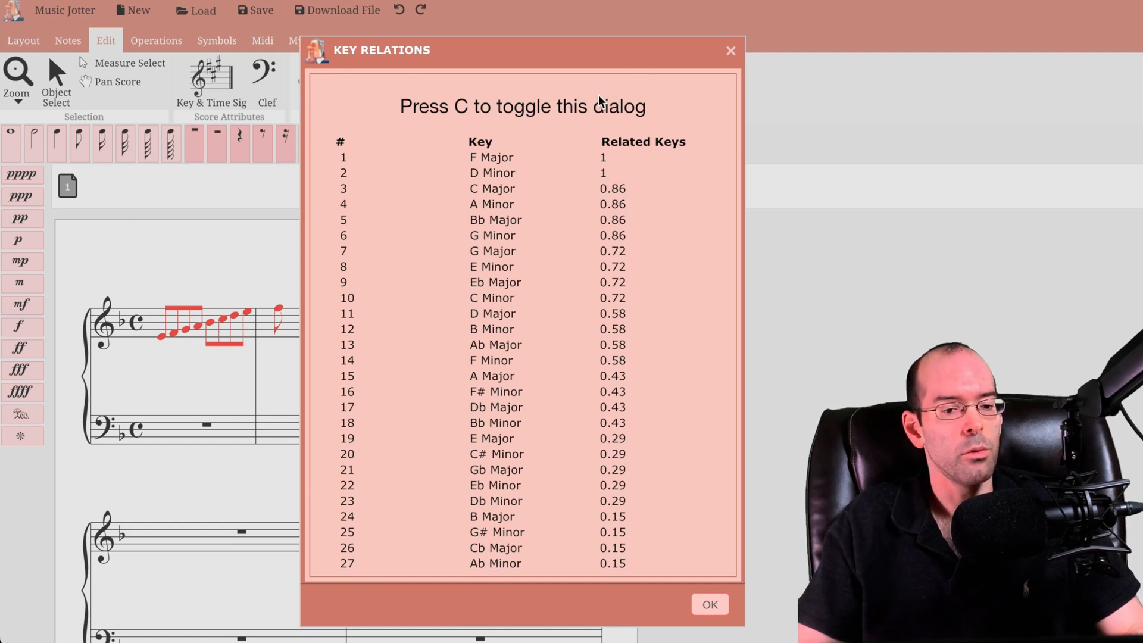
click(731, 52)
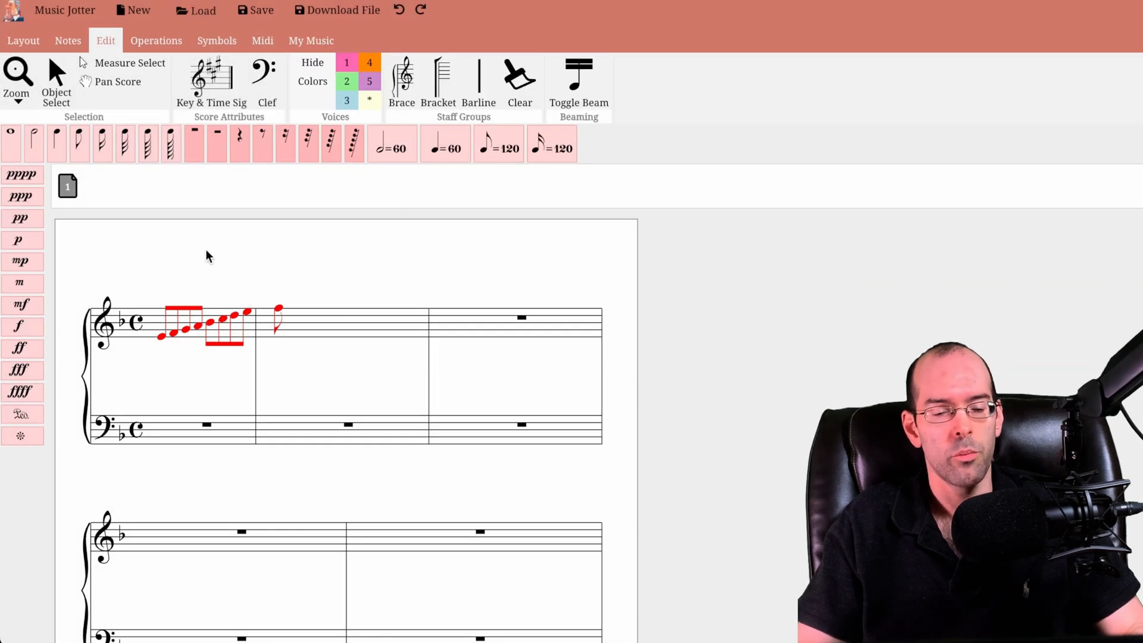
key(c)
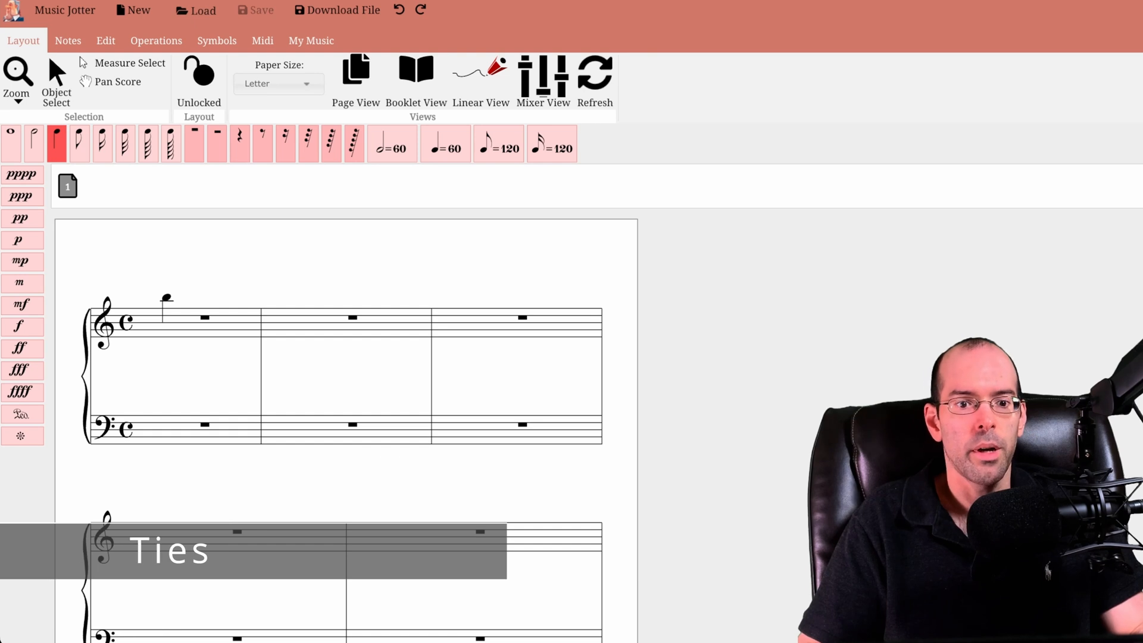
Step: Place two tied quarter notes just above the treble staff in measure 1, and a same-pitch pair tied across measures 2 and 3
click(176, 305)
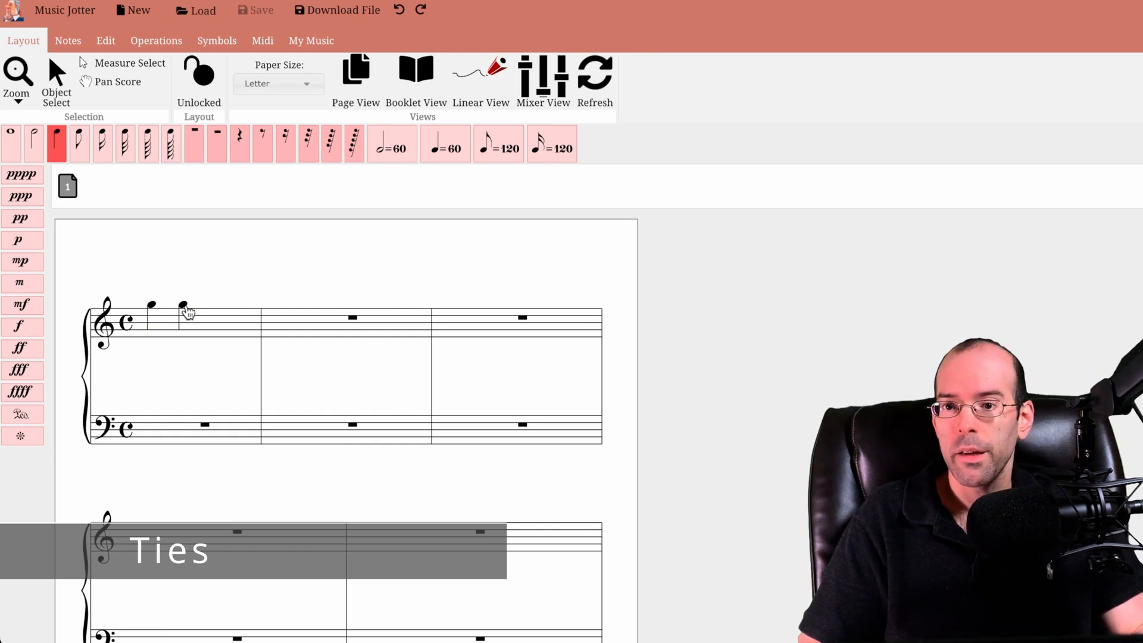
click(152, 309)
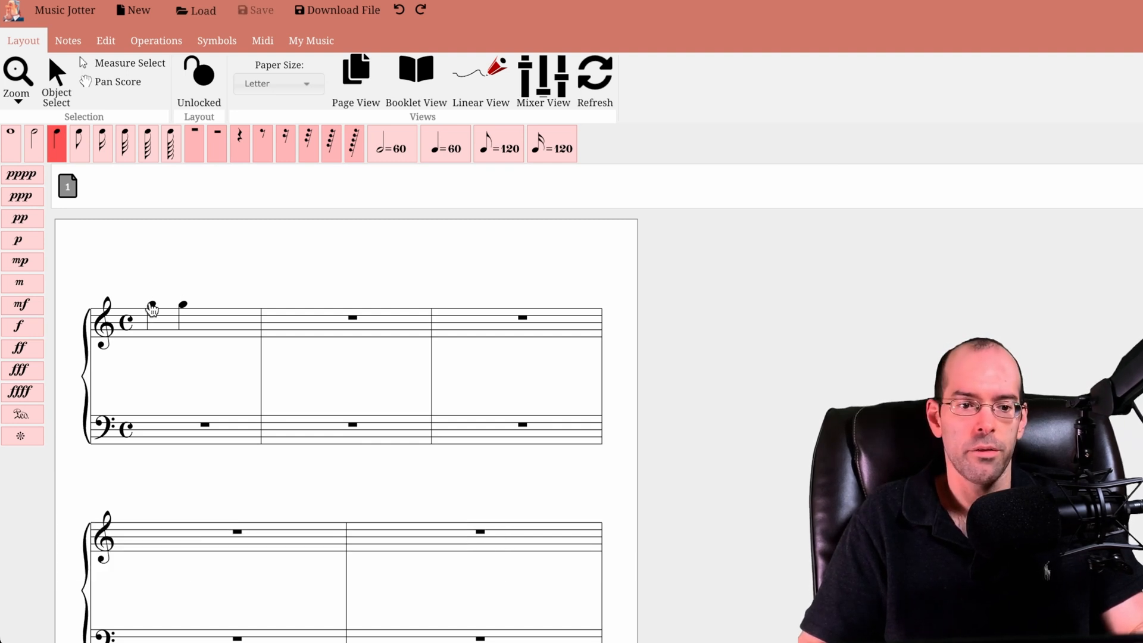
click(276, 305)
click(484, 305)
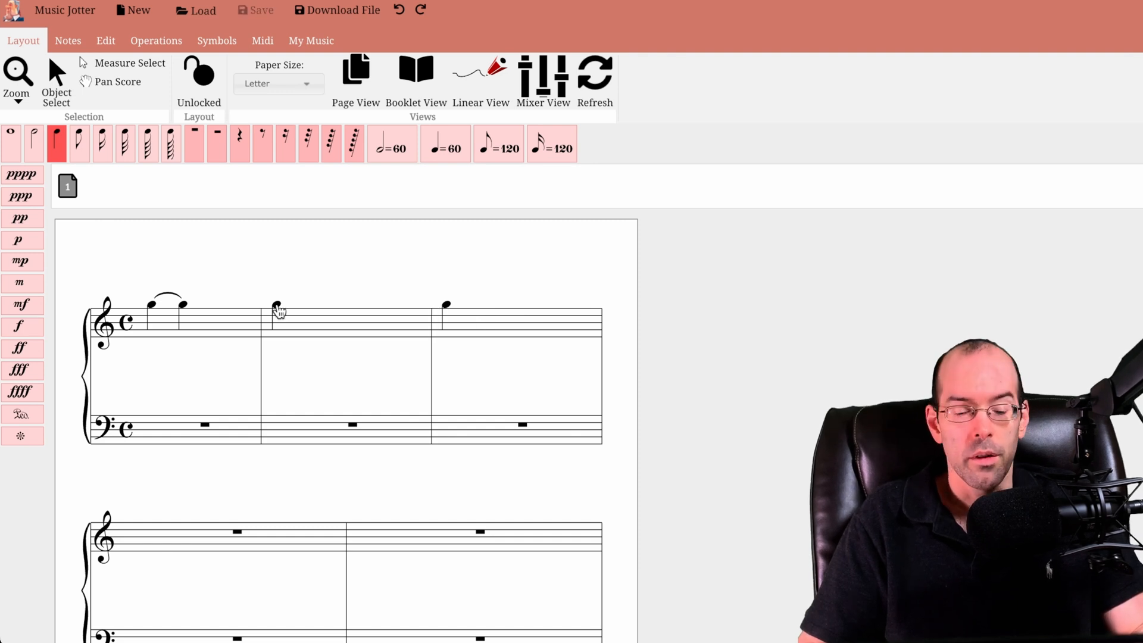
click(276, 306)
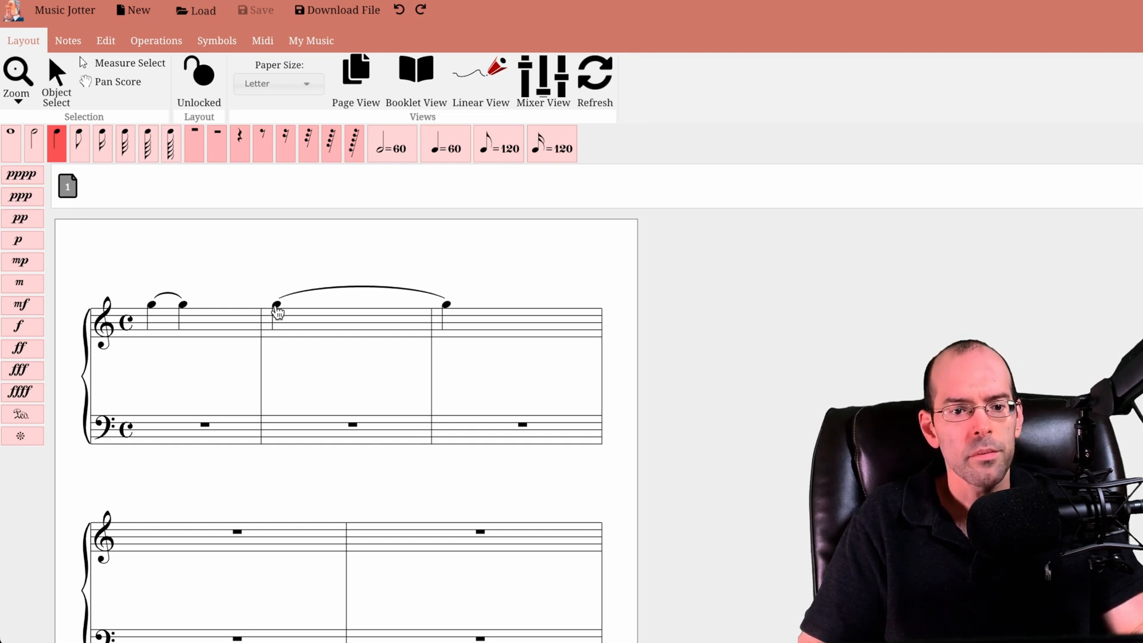
Step: Lower the tied notes of measures 2 and 3 into the treble staff and try flipping their tie
mouse_move(277, 315)
mouse_down()
mouse_move(281, 347)
mouse_move(278, 309)
mouse_move(278, 336)
mouse_up()
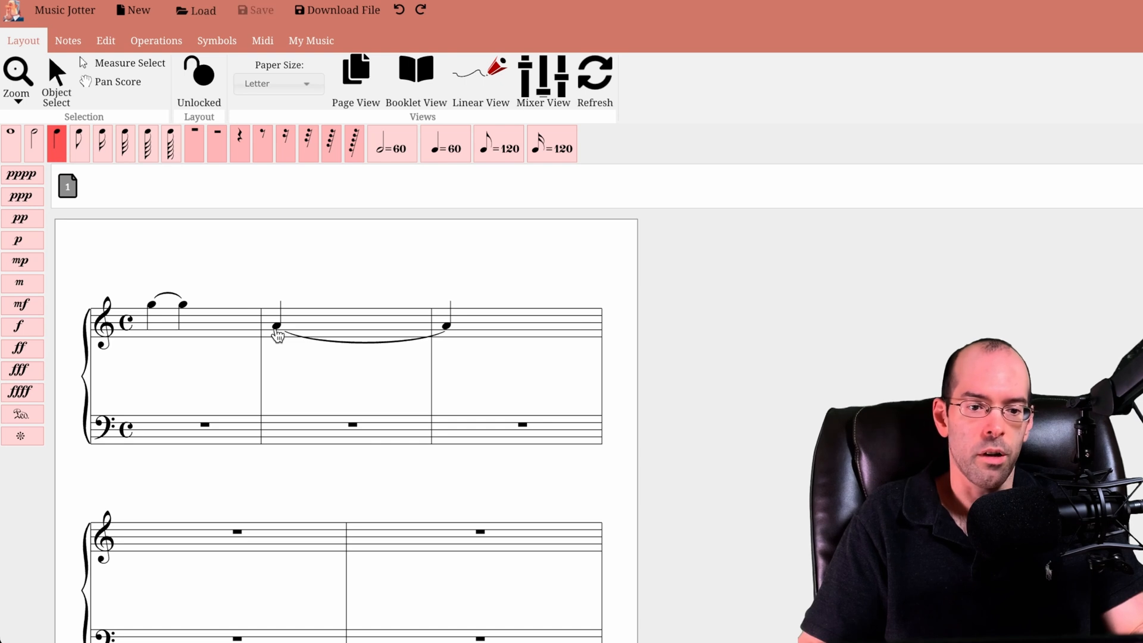
key(f)
key(f)
key(f)
key(f)
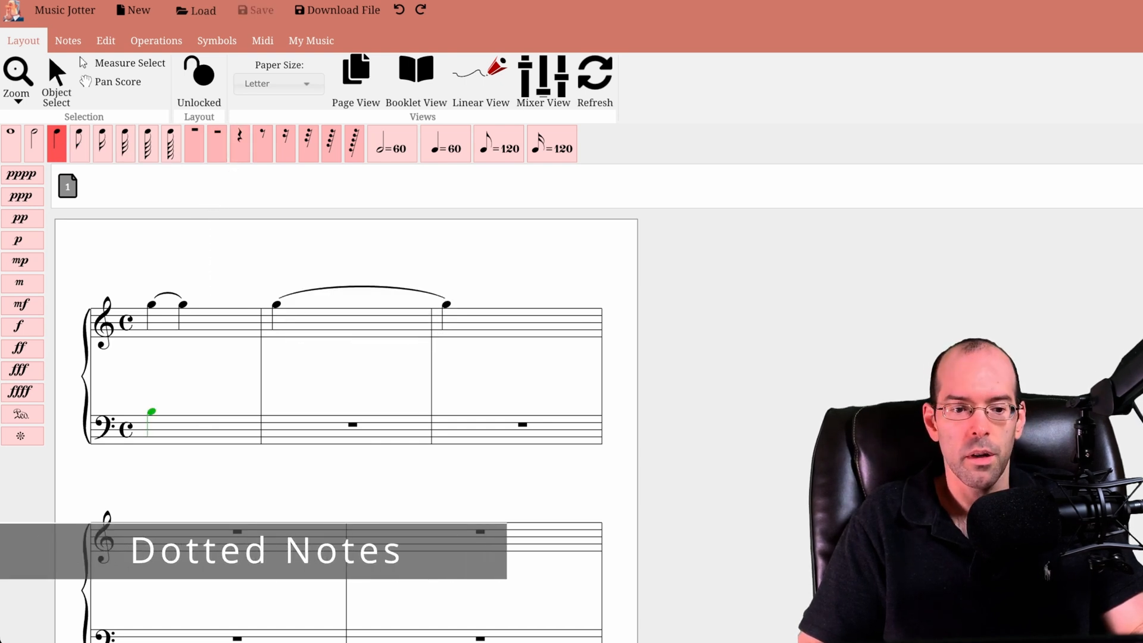
Step: Add a quarter note with five dots just above the bass staff in measure 1, and select the treble note in measure 2
click(152, 414)
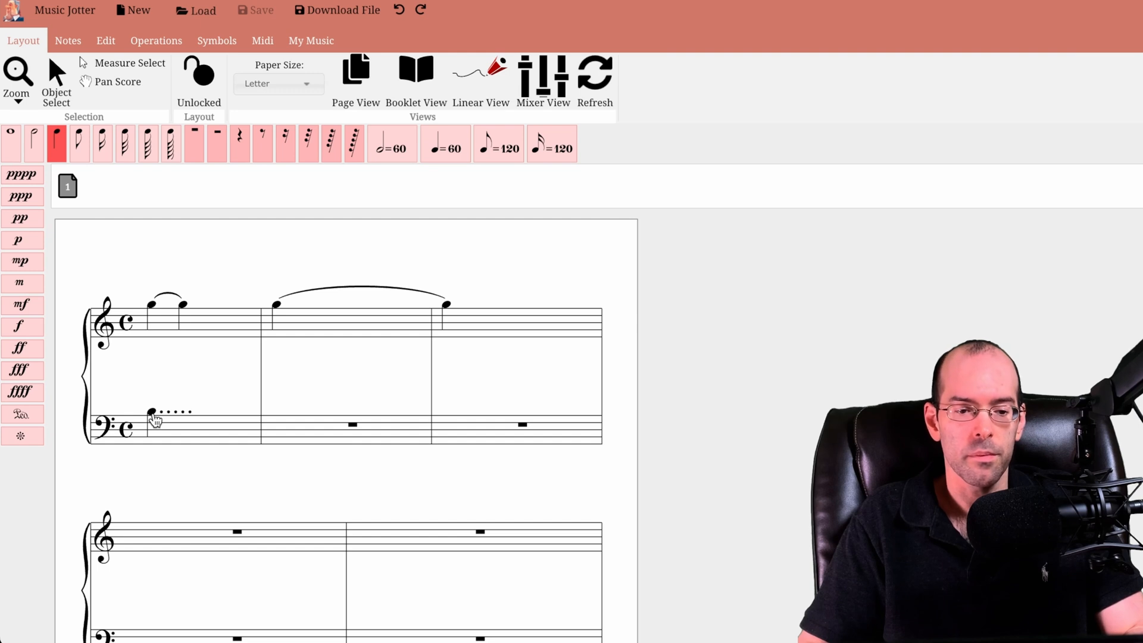
click(57, 77)
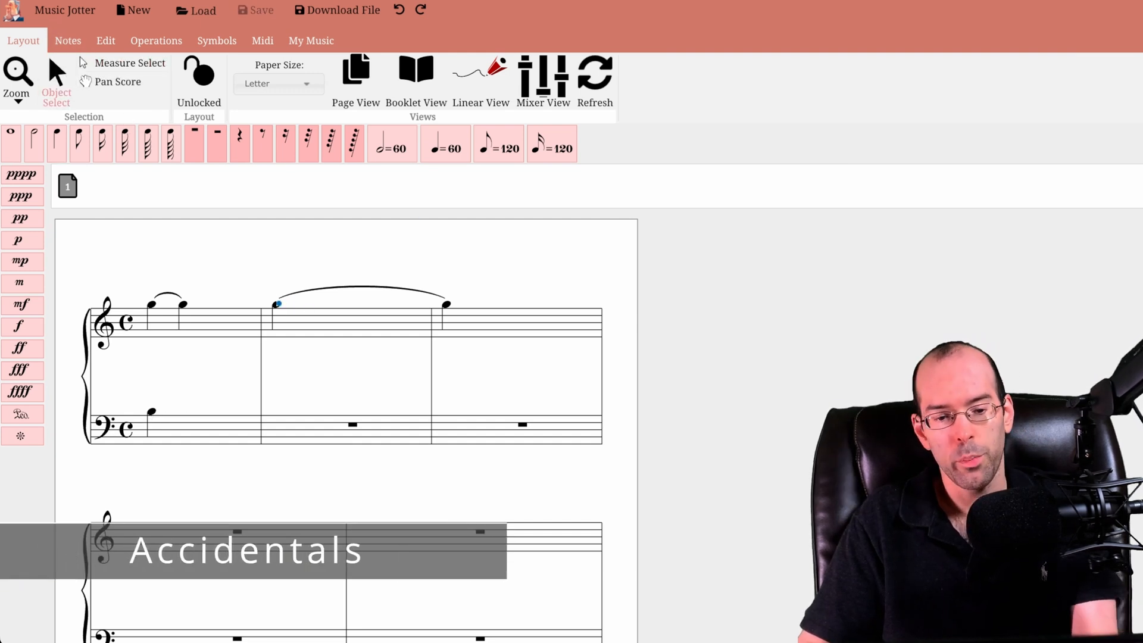
click(278, 304)
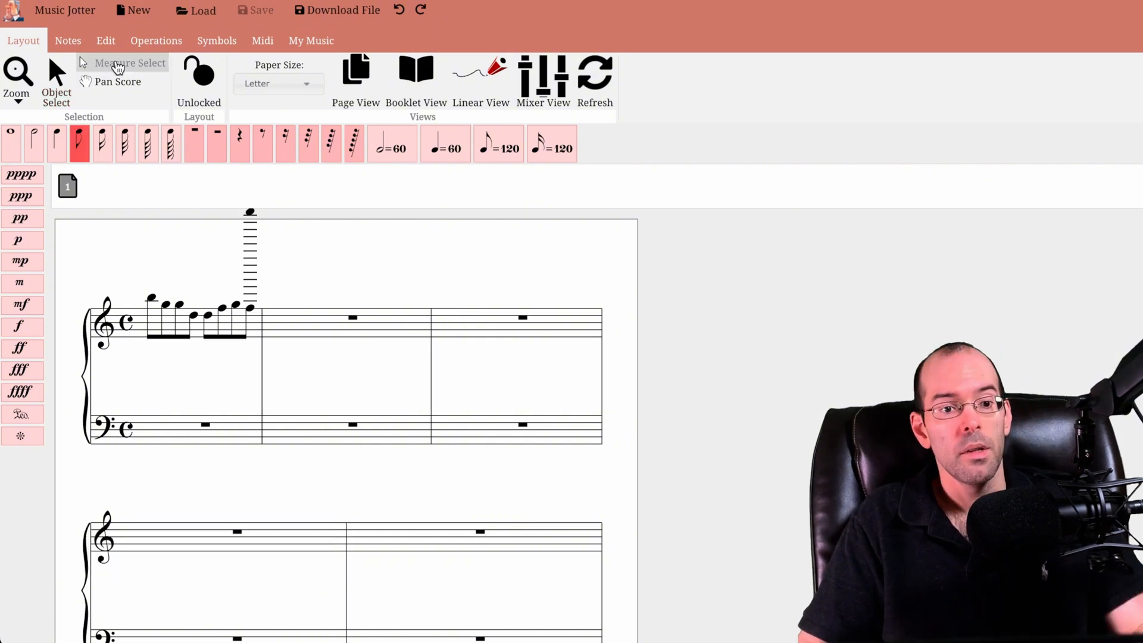
Step: Copy the first treble measure and paste it into treble measure 2 and bass measure 3
click(119, 64)
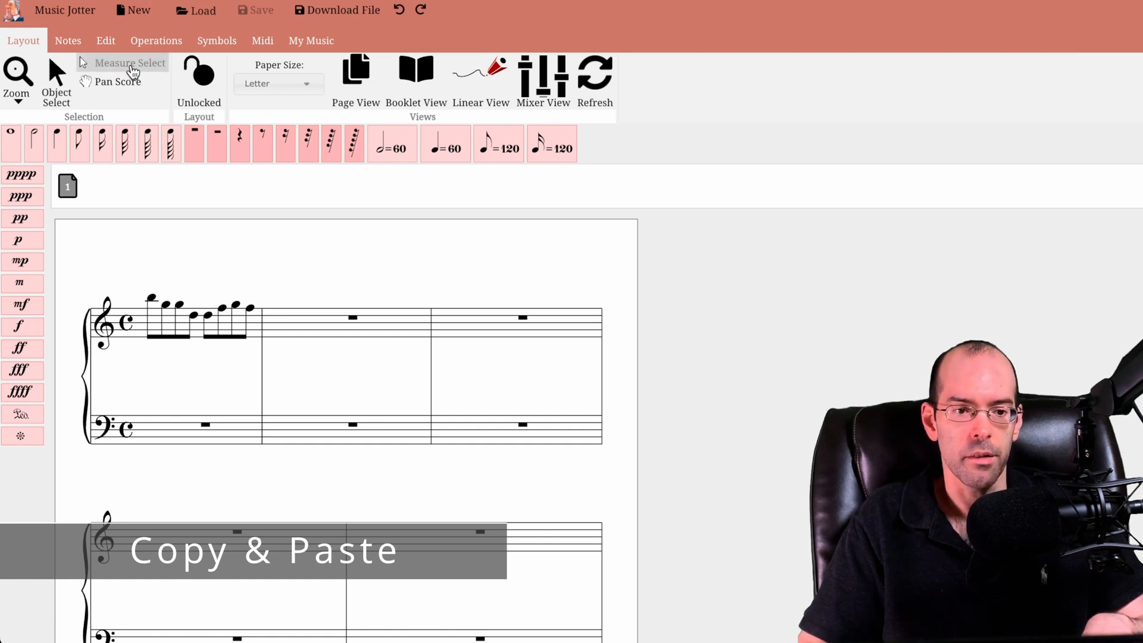
click(203, 330)
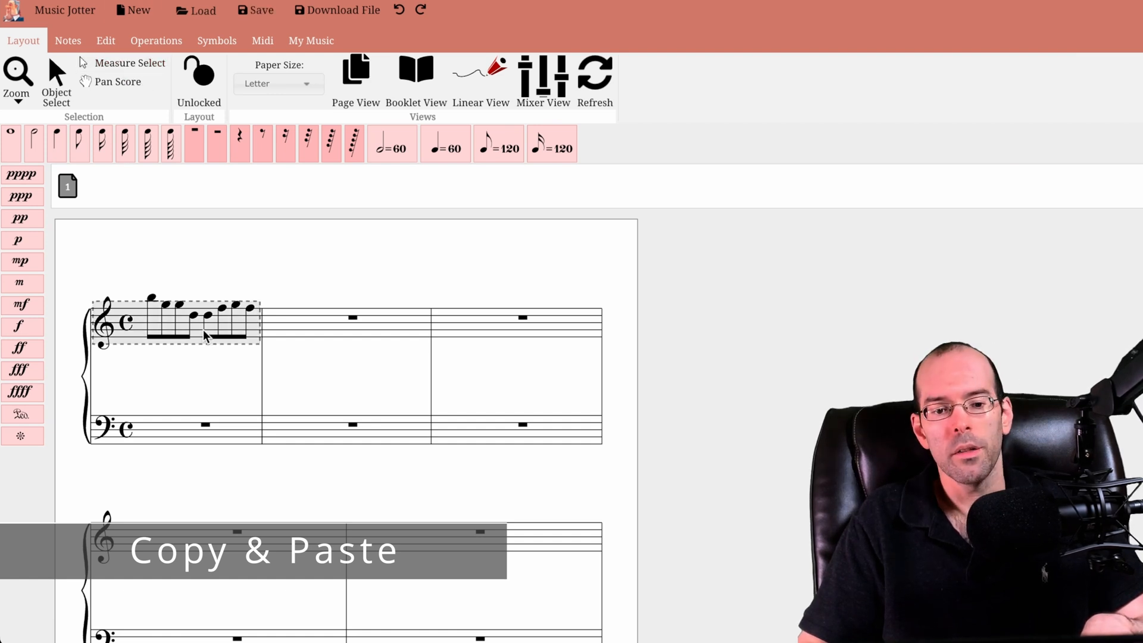
click(238, 338)
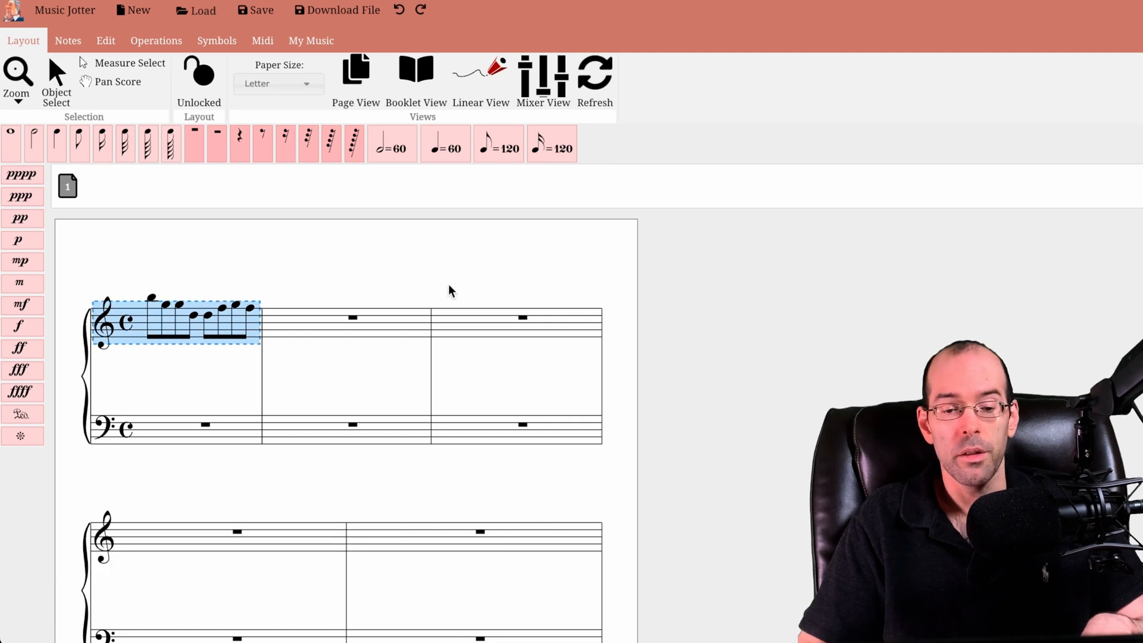
click(356, 323)
click(498, 418)
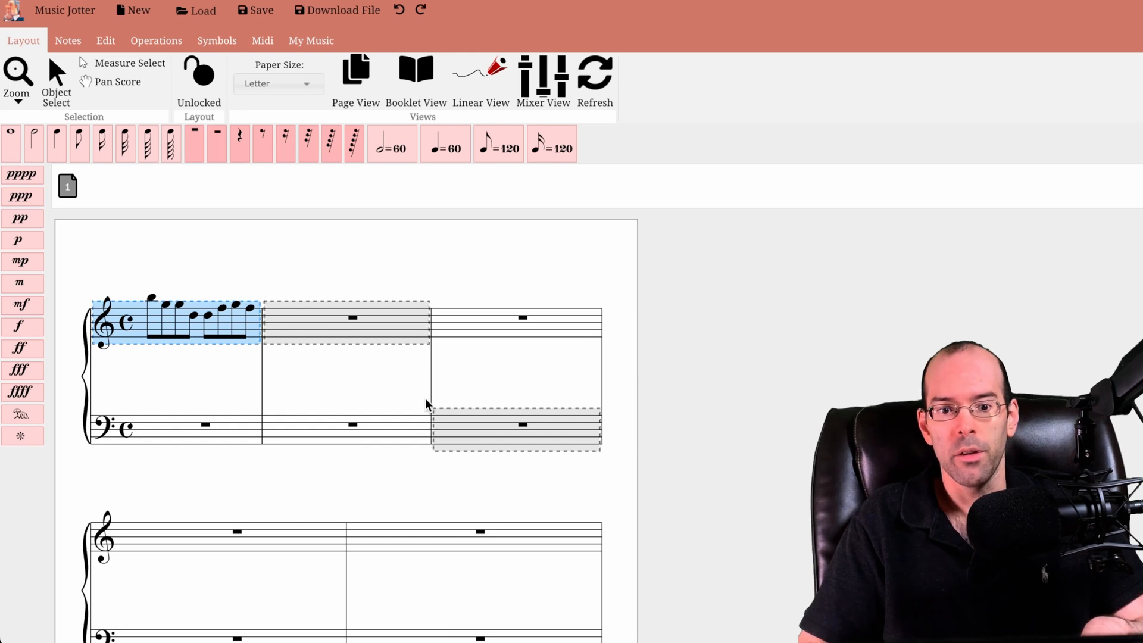
key(ctrl+v)
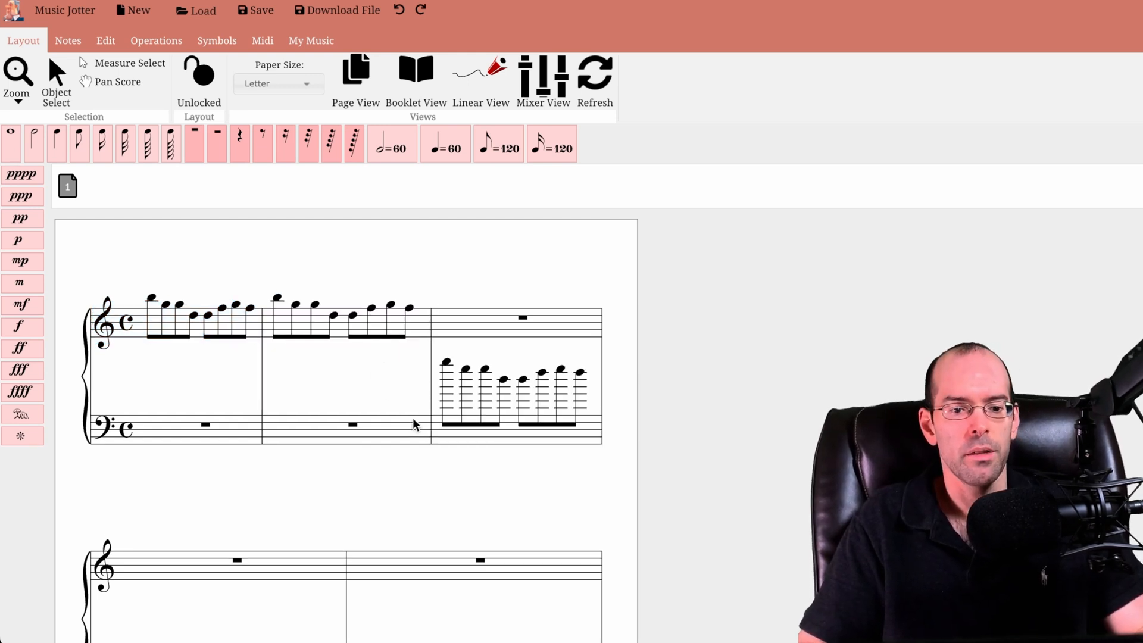
Step: Copy the first treble measure and paste it into both staves of the second system's first measure
scroll(271, 479, down, 1)
click(434, 510)
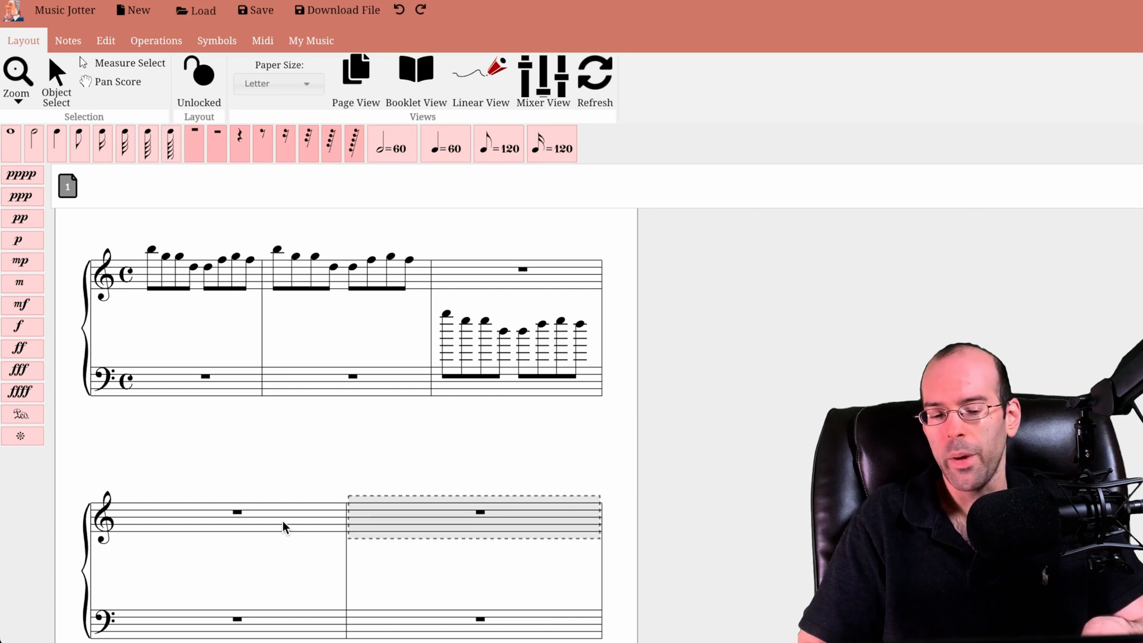
key(Escape)
click(228, 283)
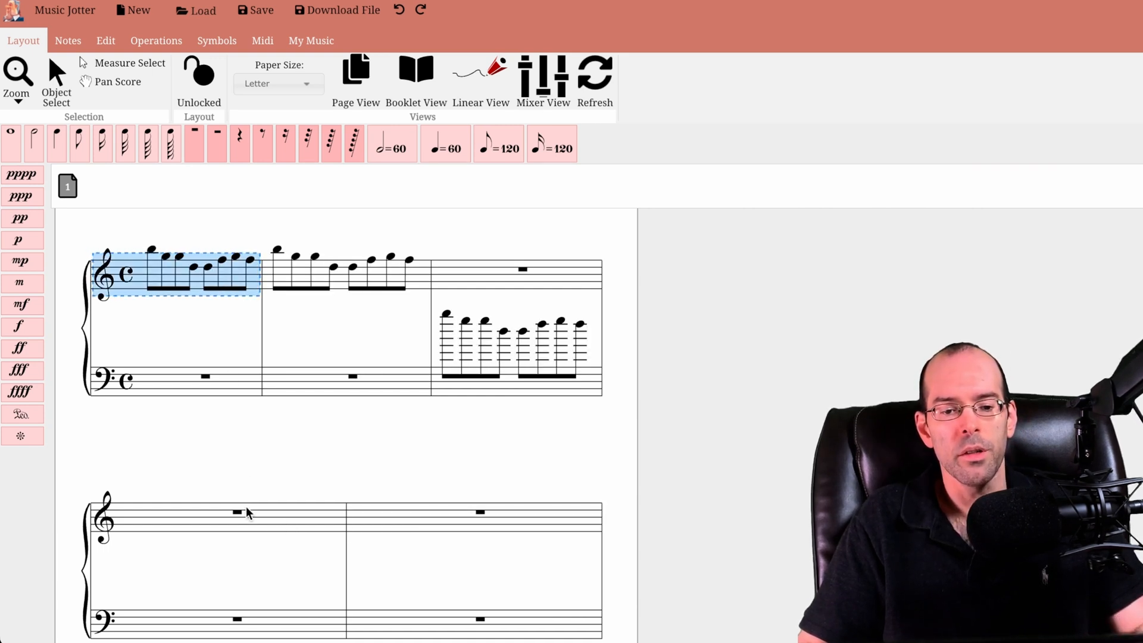
drag(246, 510, 282, 606)
scroll(285, 595, down, 1)
key(ctrl+v)
scroll(287, 580, down, 3)
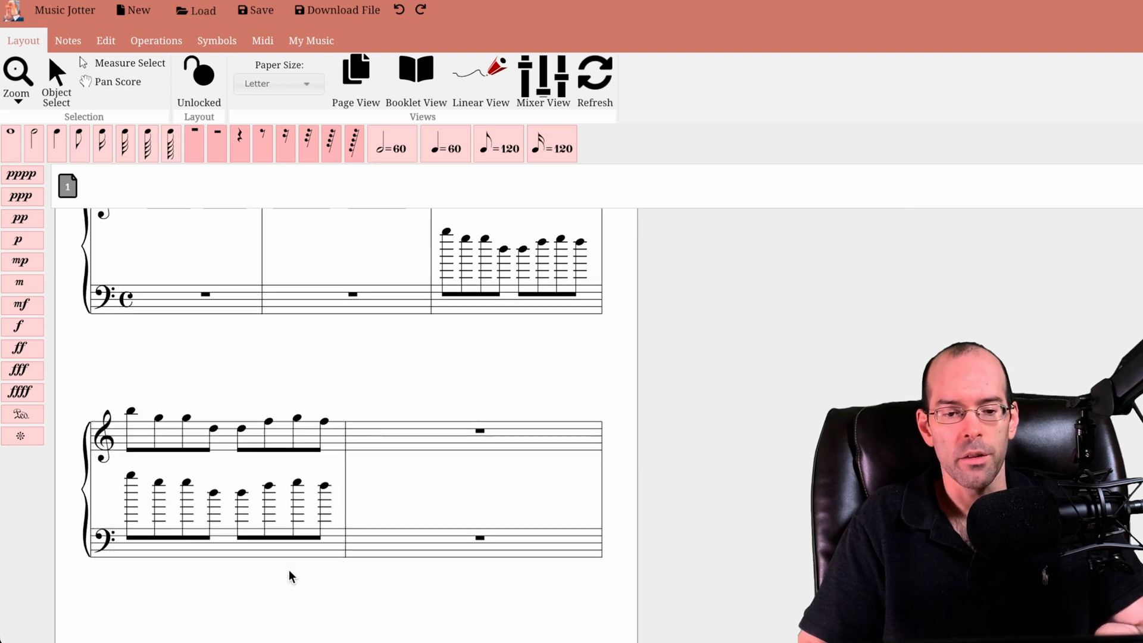
Step: Copy a scattered selection of notes from the first two treble measures and paste it into the first bass measure
scroll(288, 567, up, 5)
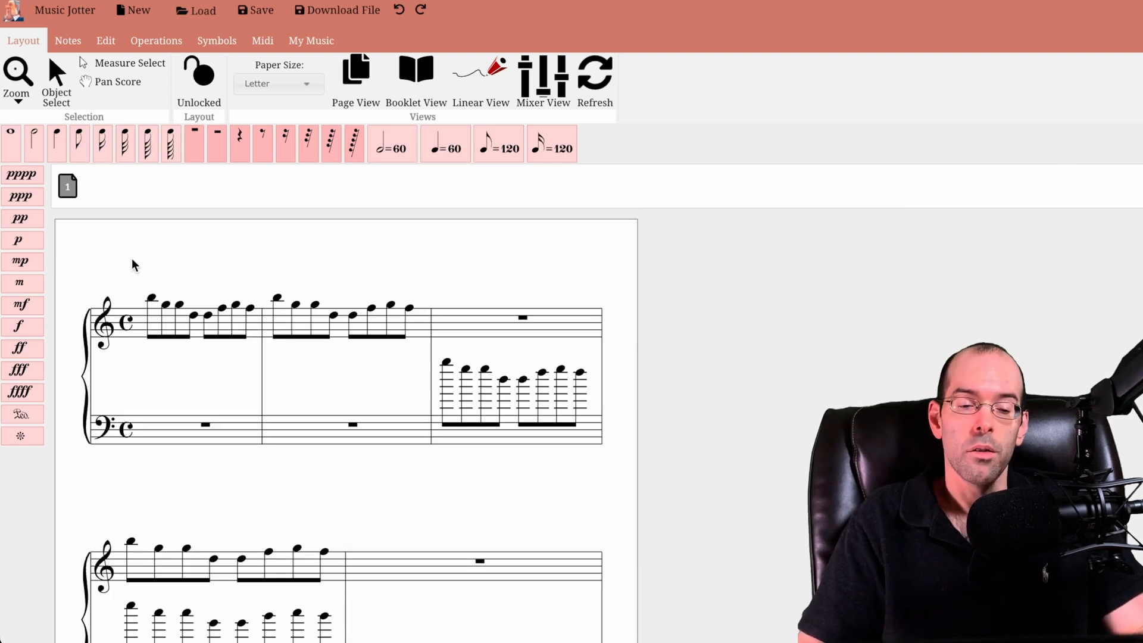
drag(132, 259, 185, 338)
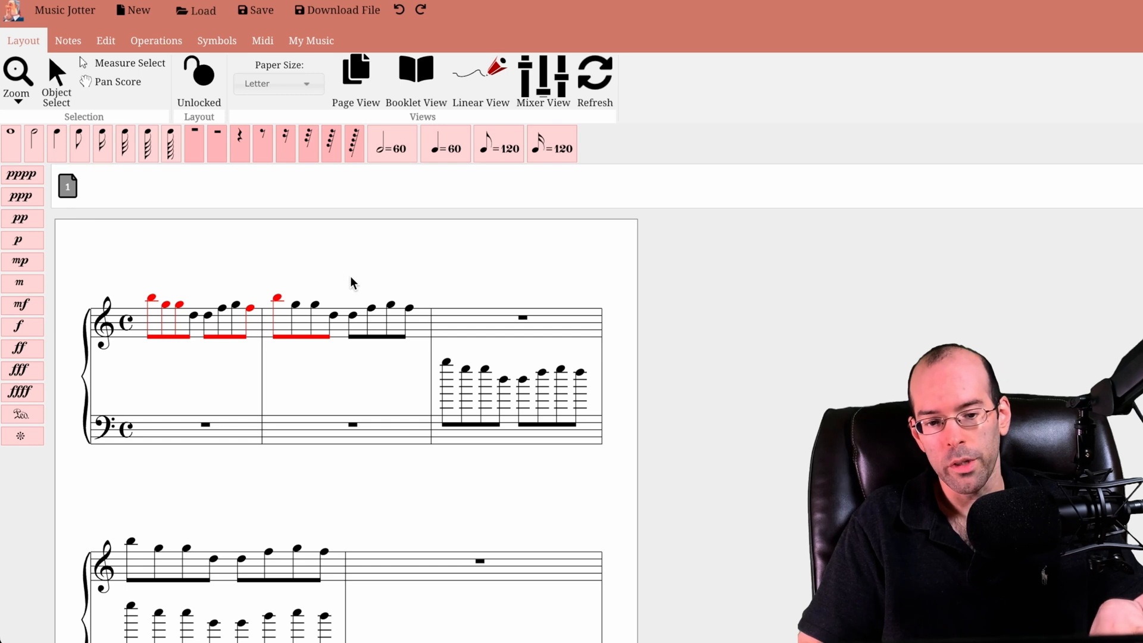
drag(352, 278, 395, 316)
click(465, 358)
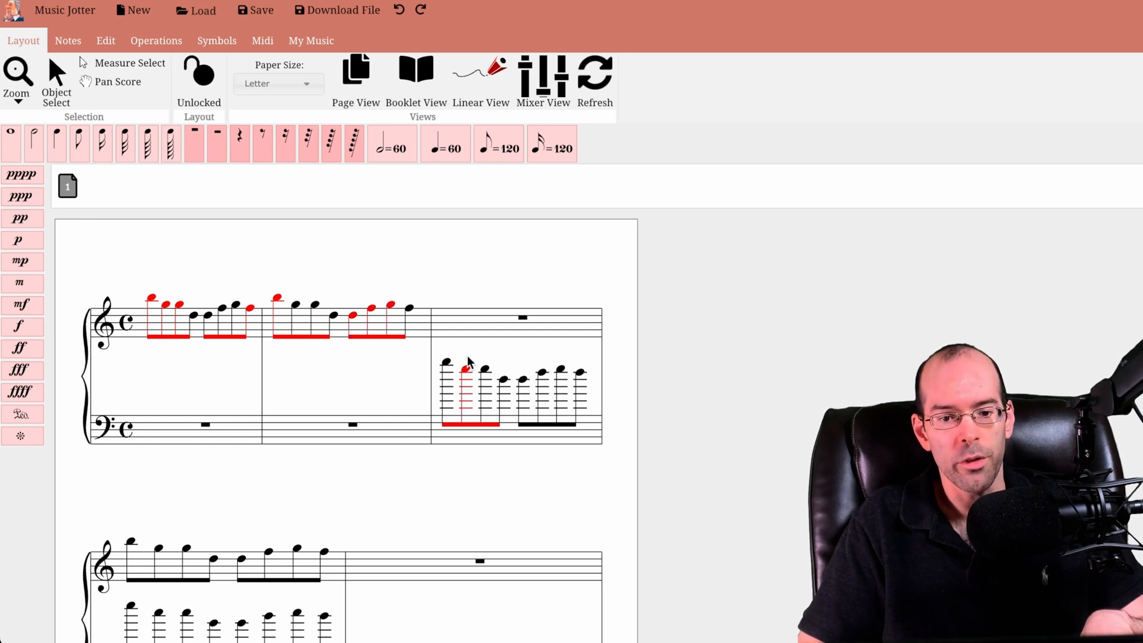
drag(462, 347, 505, 390)
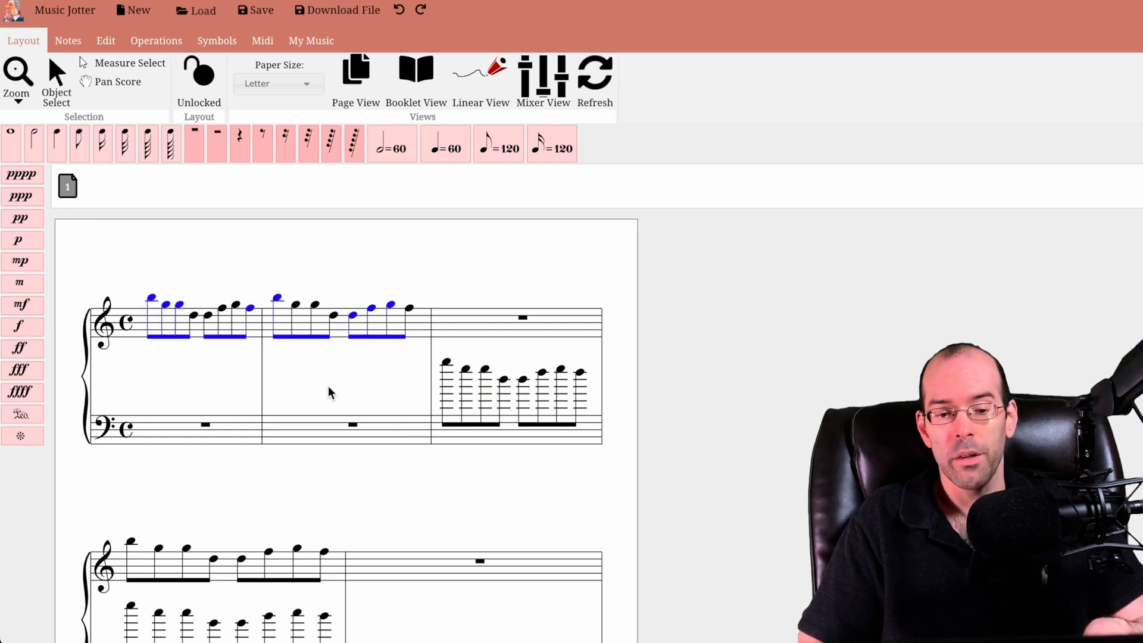
click(190, 430)
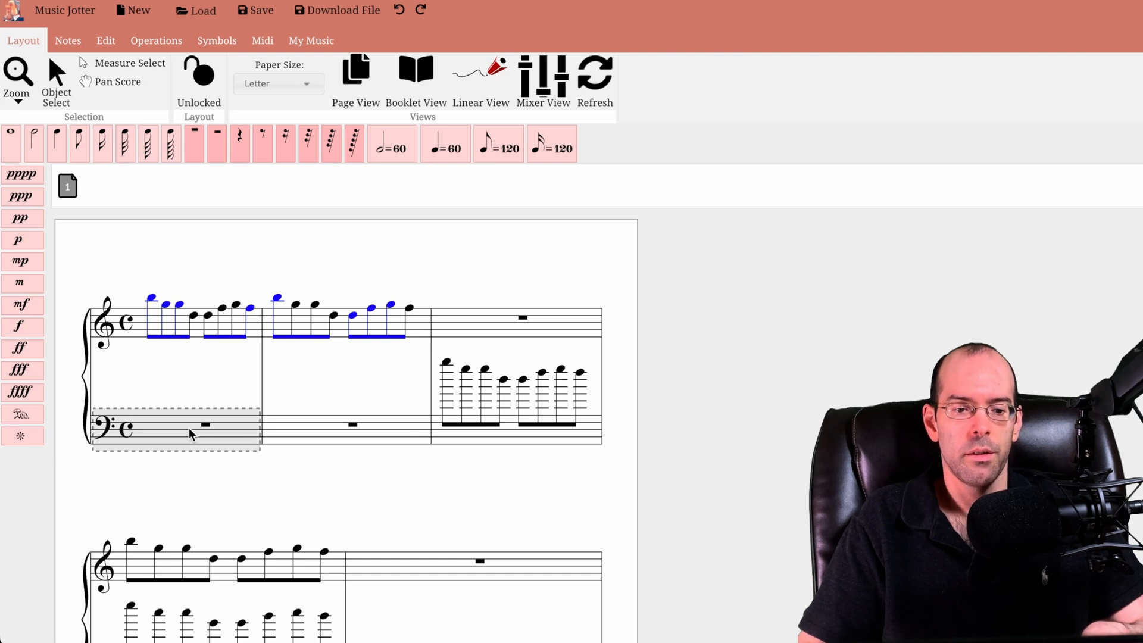
key(ctrl+v)
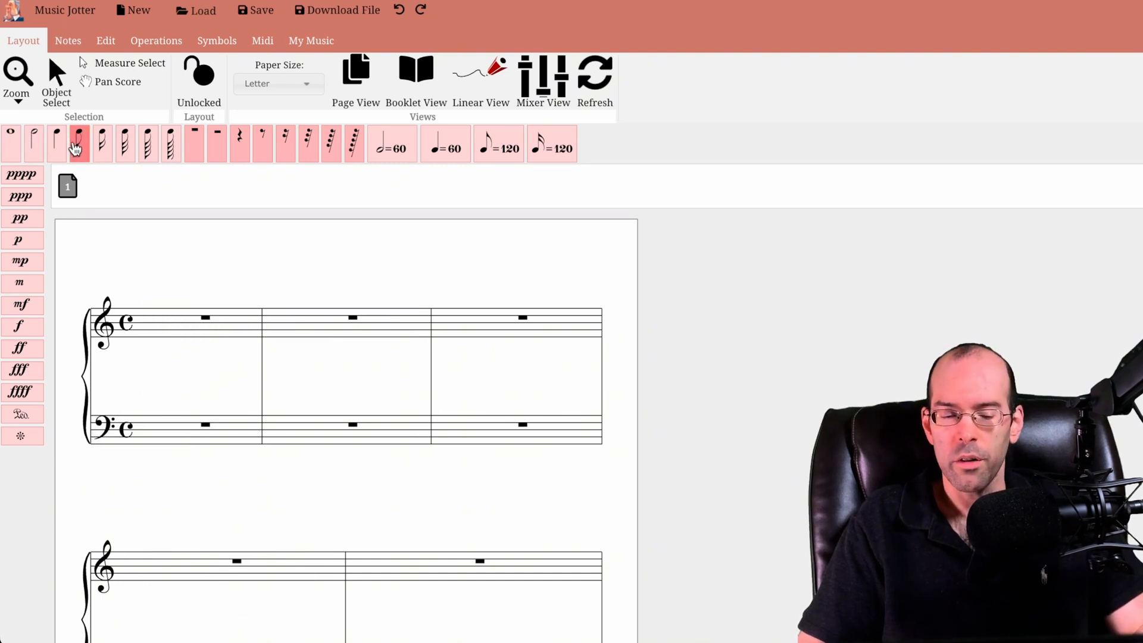
Step: Place three descending eighth notes in the first treble measure of the empty score
click(79, 150)
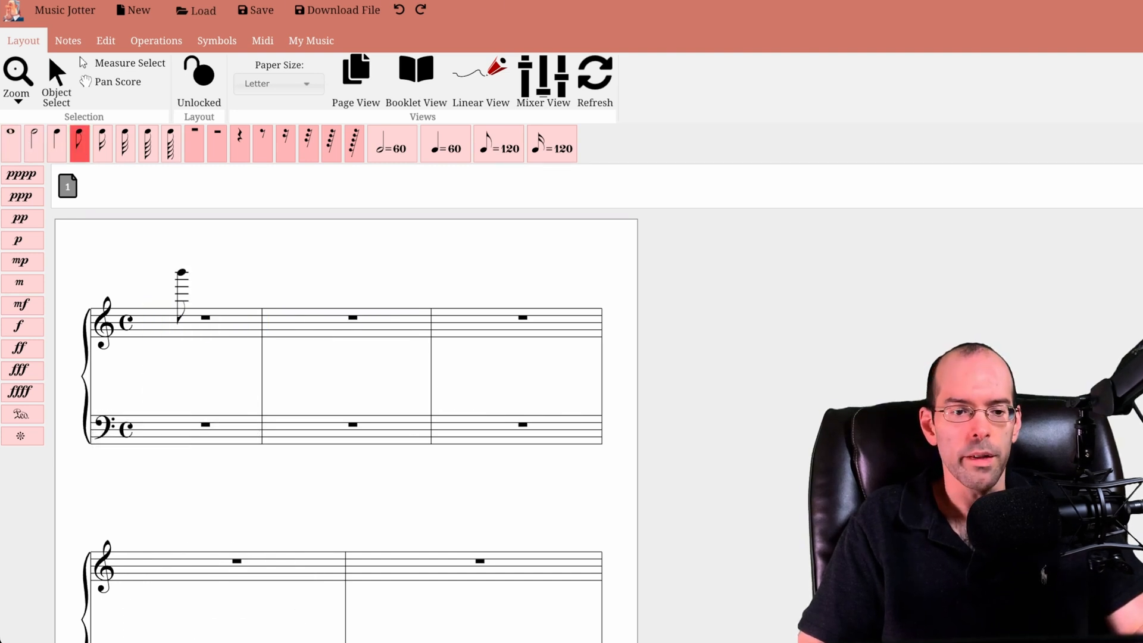
click(152, 297)
click(182, 308)
click(214, 315)
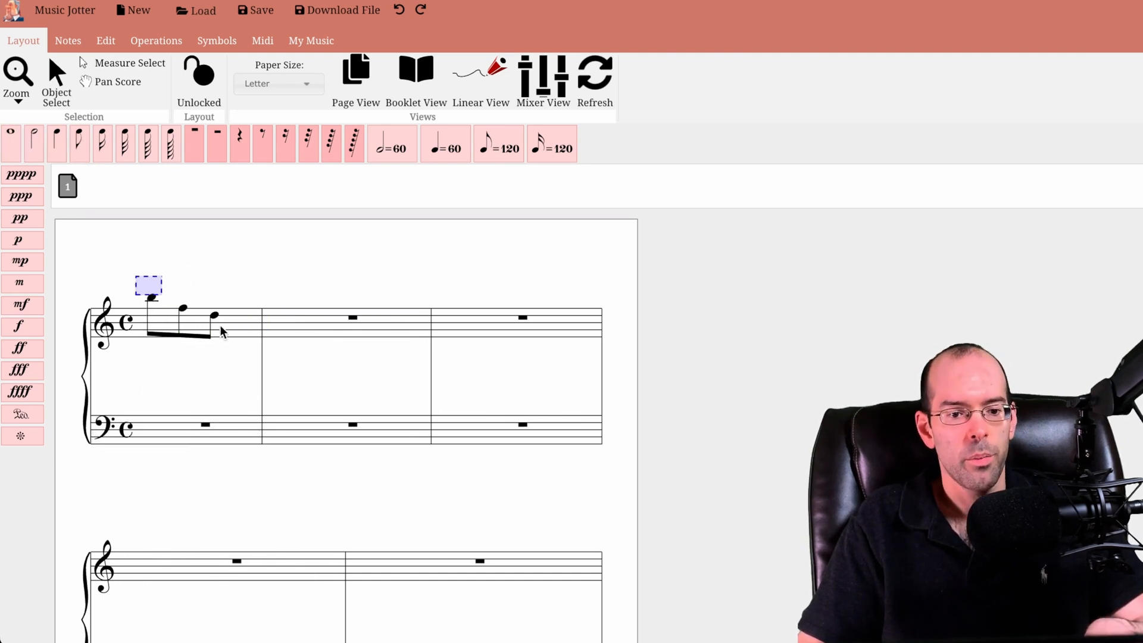
Step: Copy the three eighth notes of the first treble measure and paste them repeatedly in sequence after the originals
drag(220, 325, 240, 334)
key(ctrl+c)
click(239, 330)
key(ctrl+v)
key(ctrl+v)
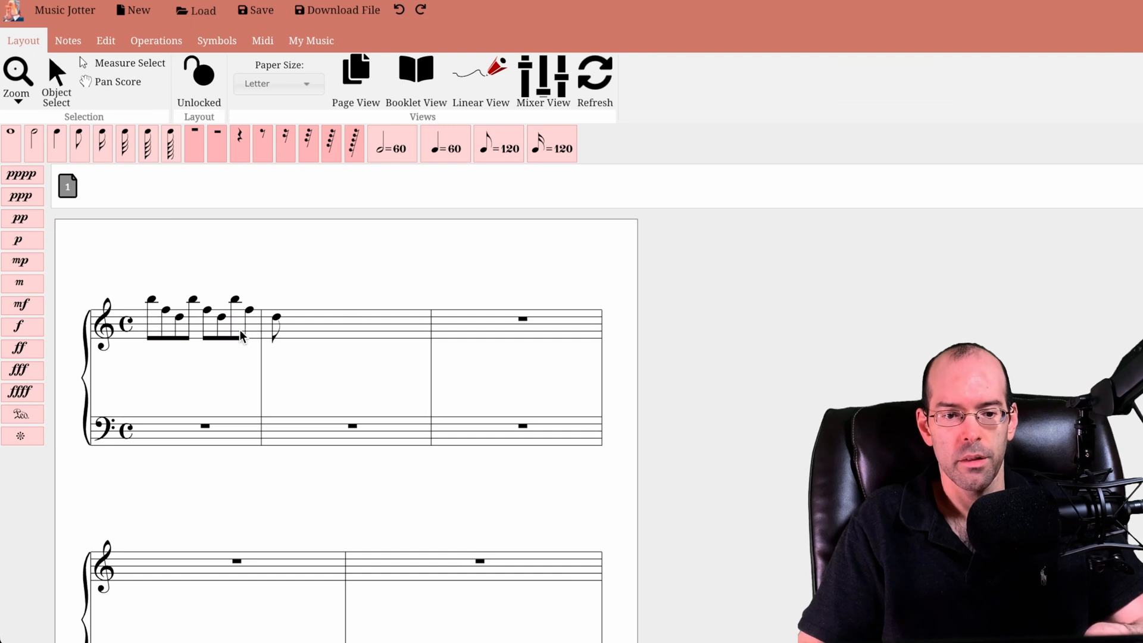
key(ctrl+v)
key(ctrl+v)
key(ctrl+v)
key(ctrl+v)
key(ctrl+v)
key(ctrl+v)
key(ctrl+v)
key(ctrl+v)
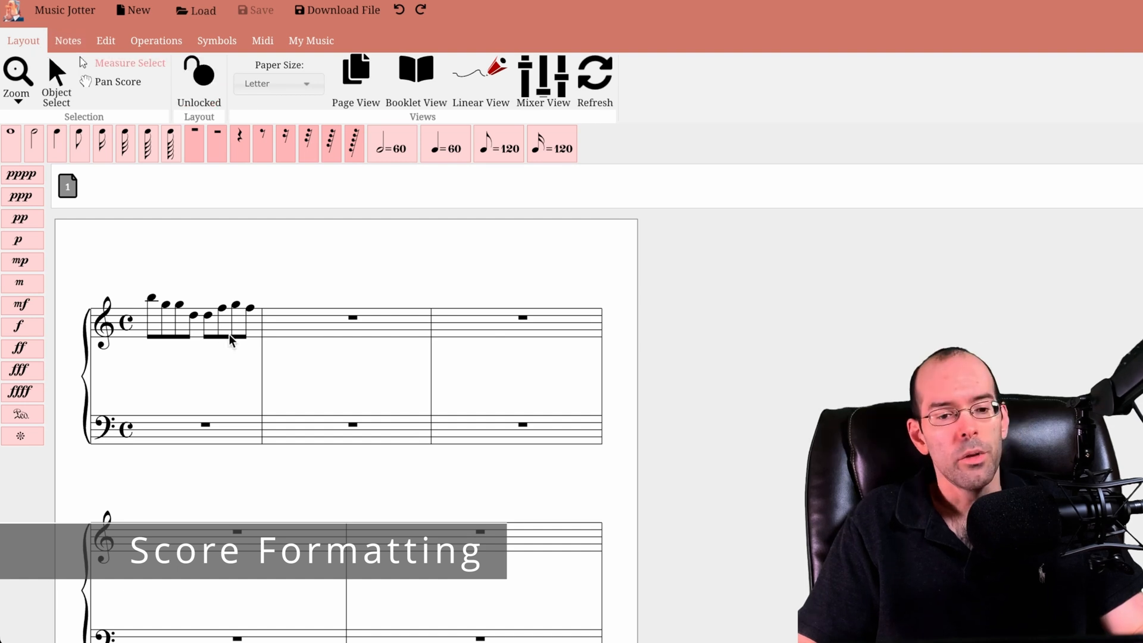
Step: Push the first system's third measure down to the second system and bring it back into the first system
drag(228, 334, 397, 331)
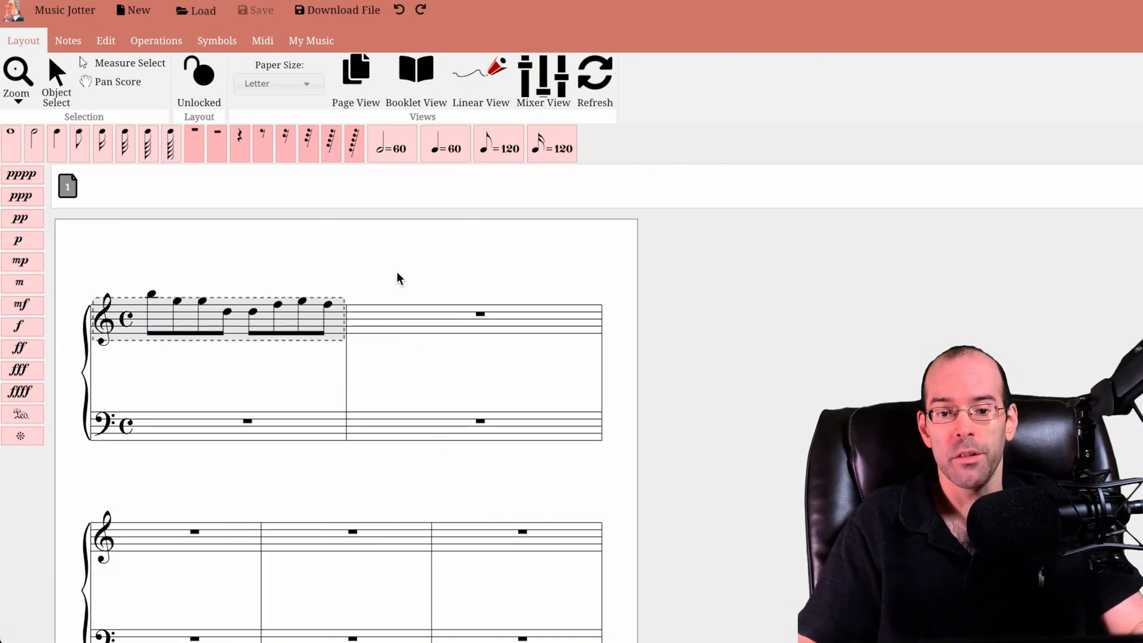
drag(89, 379, 137, 379)
drag(601, 367, 571, 367)
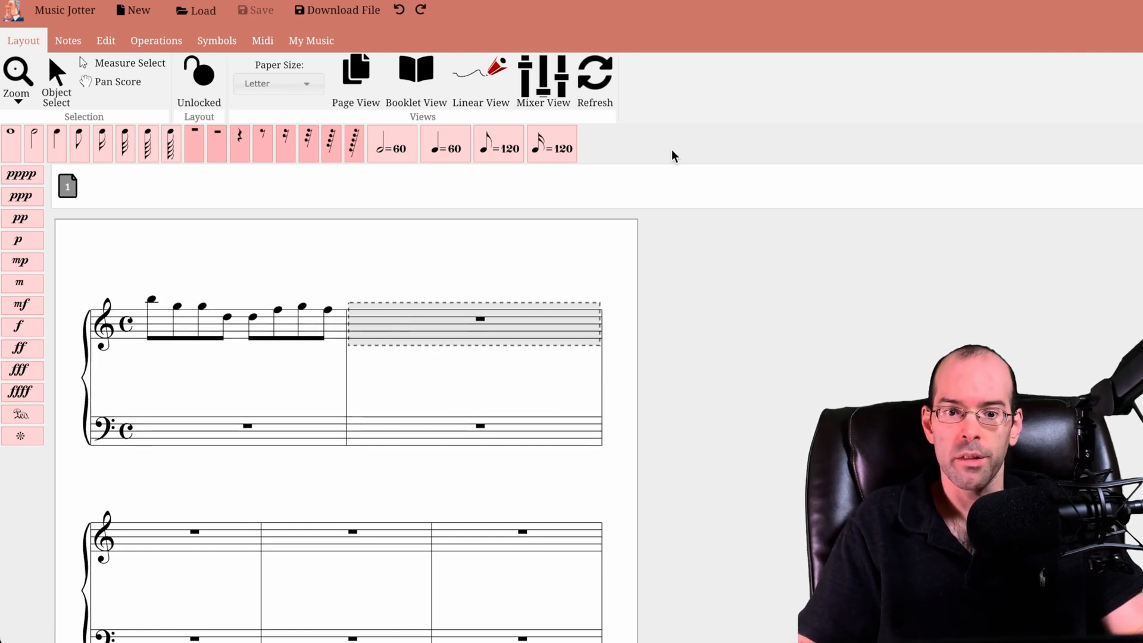
drag(601, 385, 274, 346)
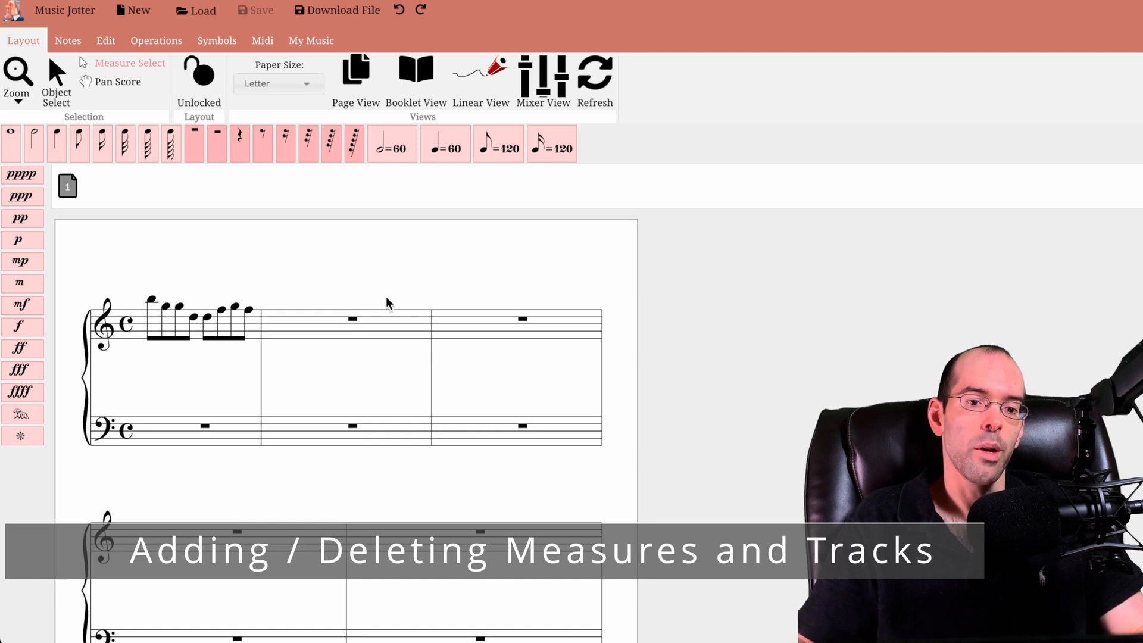
Step: Select the treble measures from measure 2 through the third system and add the same number of new measures
scroll(401, 409, down, 2)
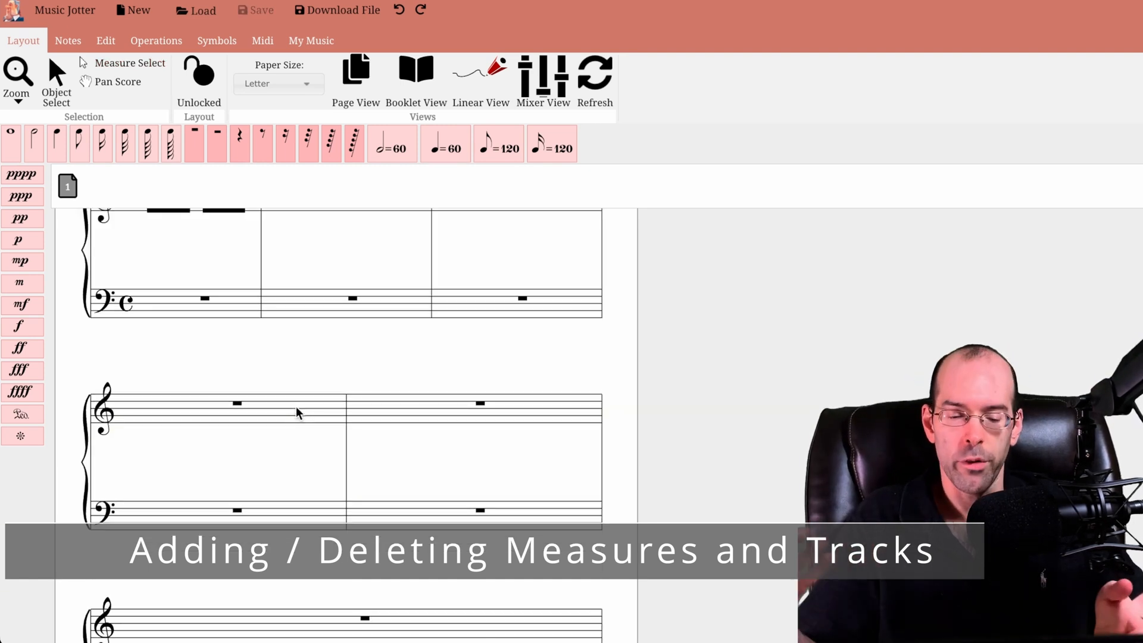
scroll(431, 299, up, 2)
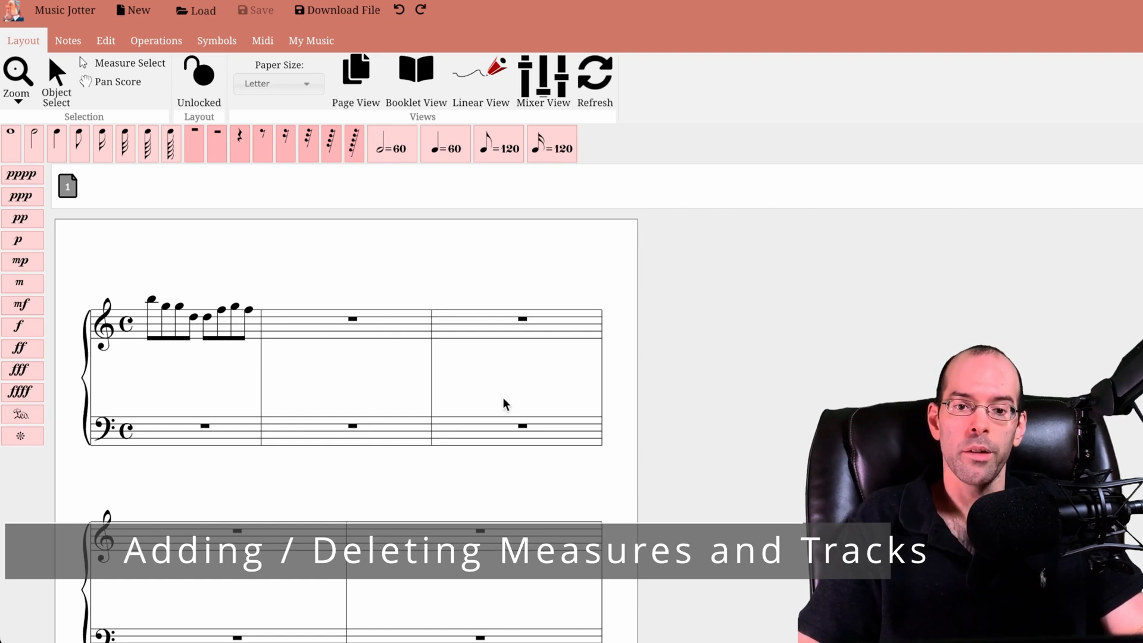
click(375, 329)
scroll(525, 532, down, 3)
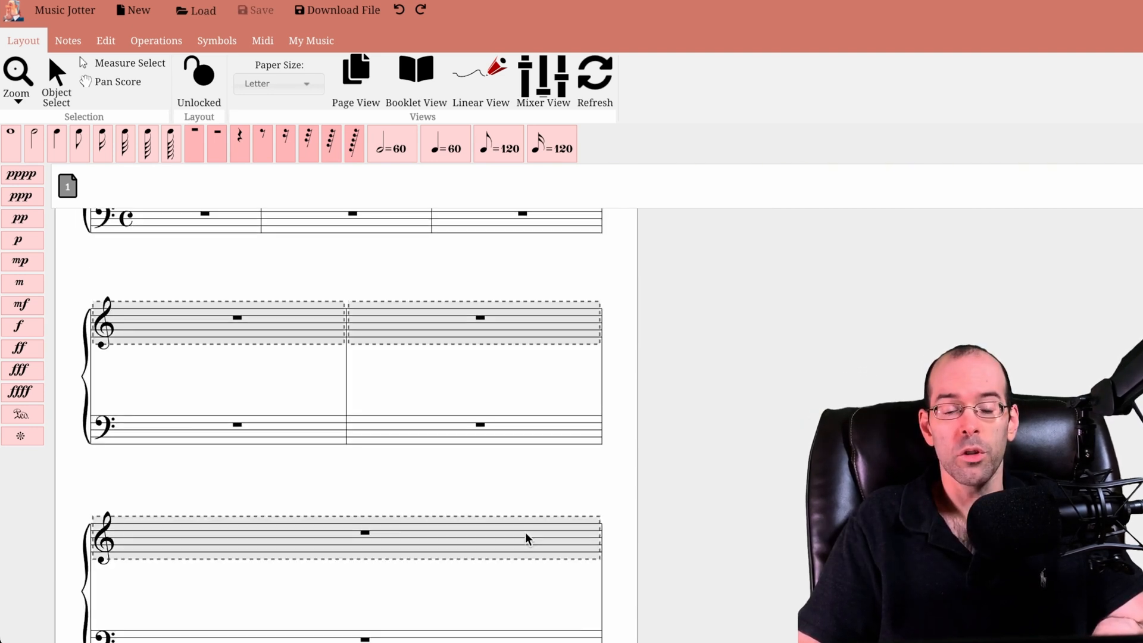
scroll(517, 452, up, 3)
click(377, 327)
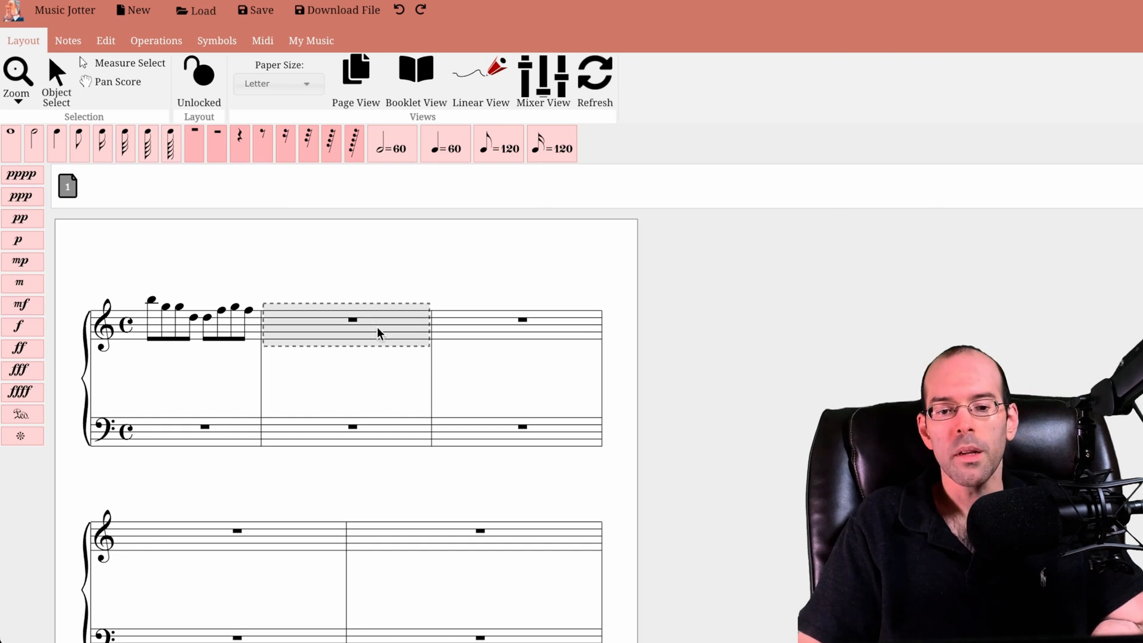
scroll(531, 527, down, 3)
shift+click(541, 535)
scroll(516, 374, up, 3)
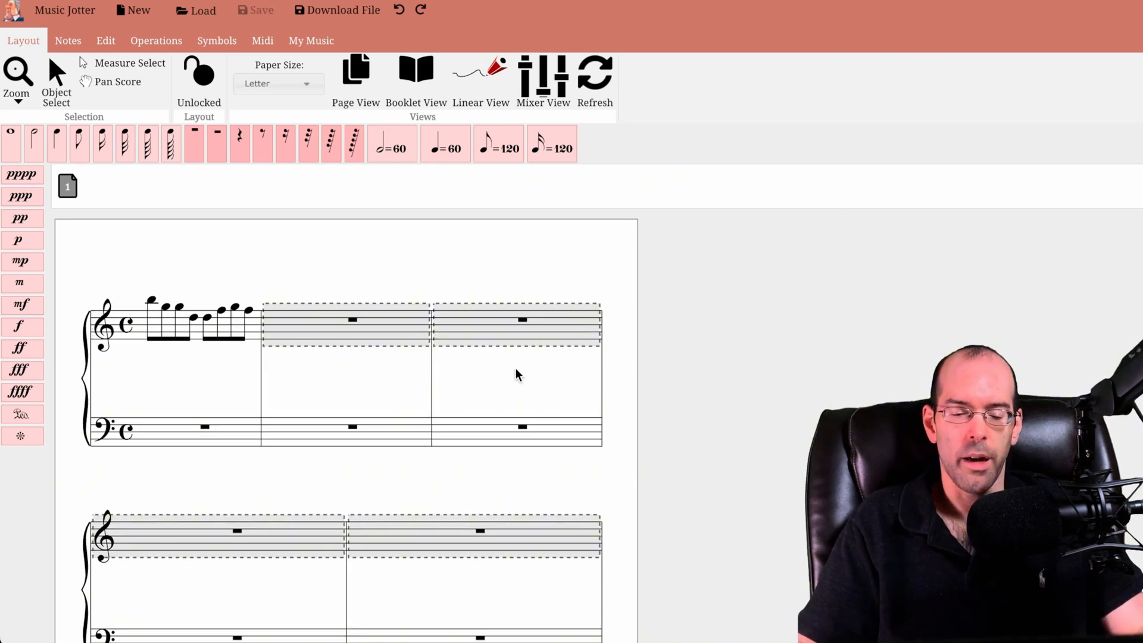
right_click(504, 320)
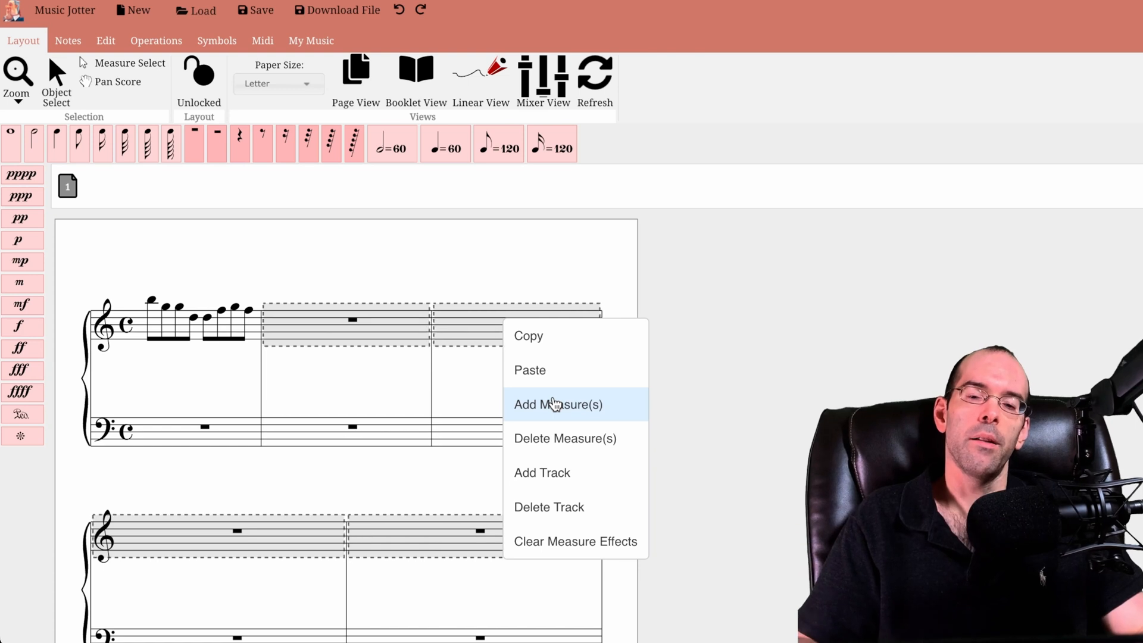
click(554, 404)
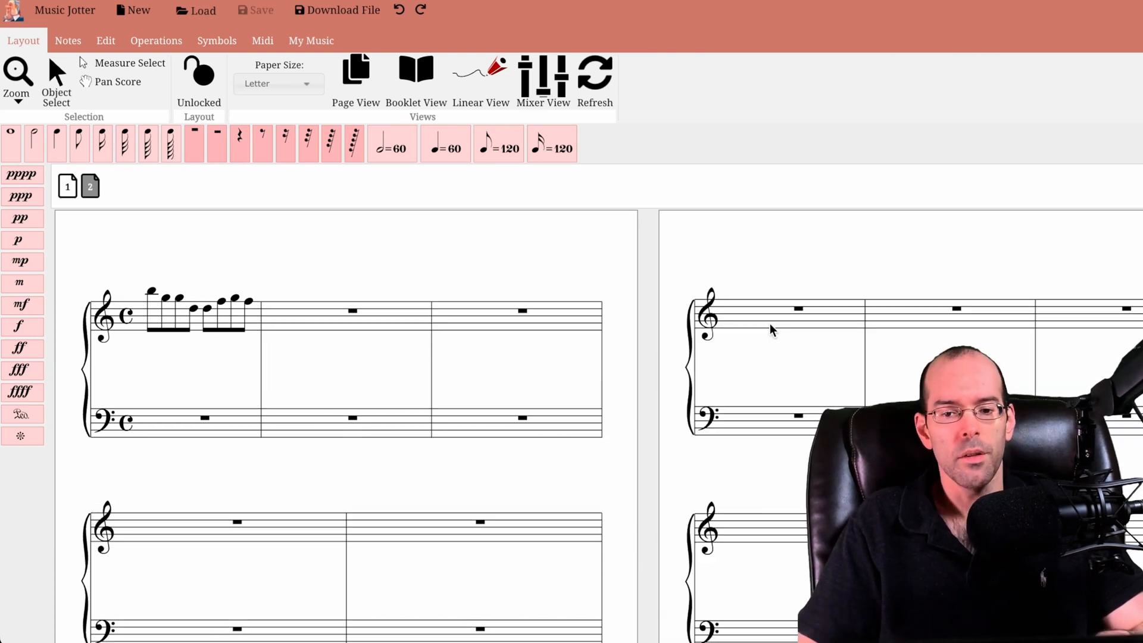
Step: Delete the selected measures on the second page
right_click(835, 315)
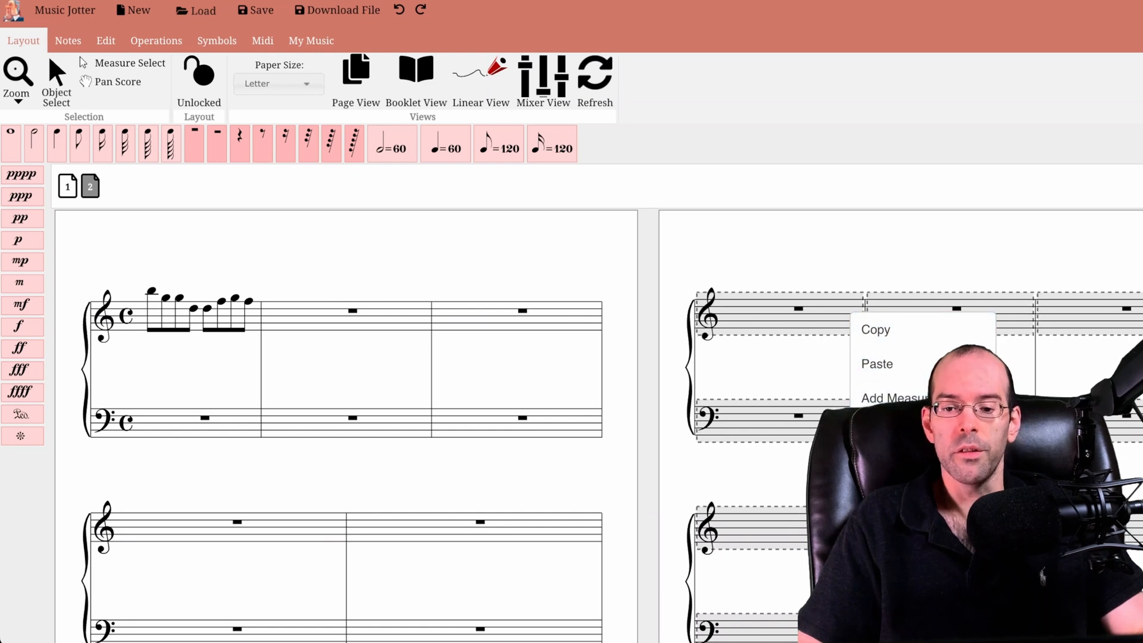
click(908, 433)
Step: Add a track below the bass staff, and delete both the bass track and the added track
click(317, 421)
right_click(316, 419)
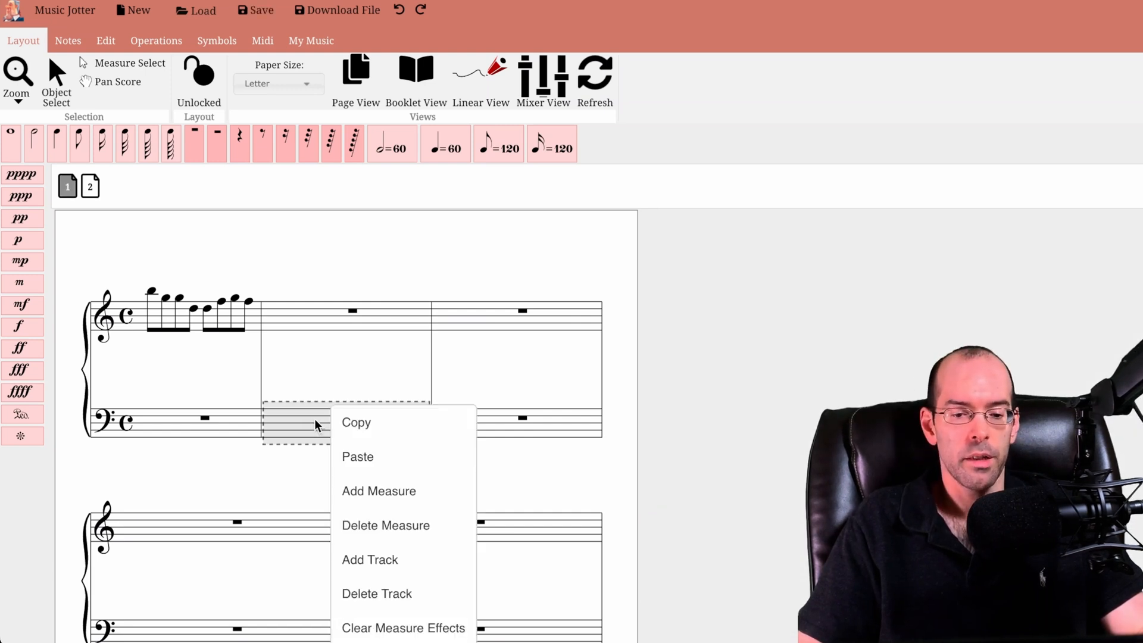
click(395, 566)
right_click(321, 539)
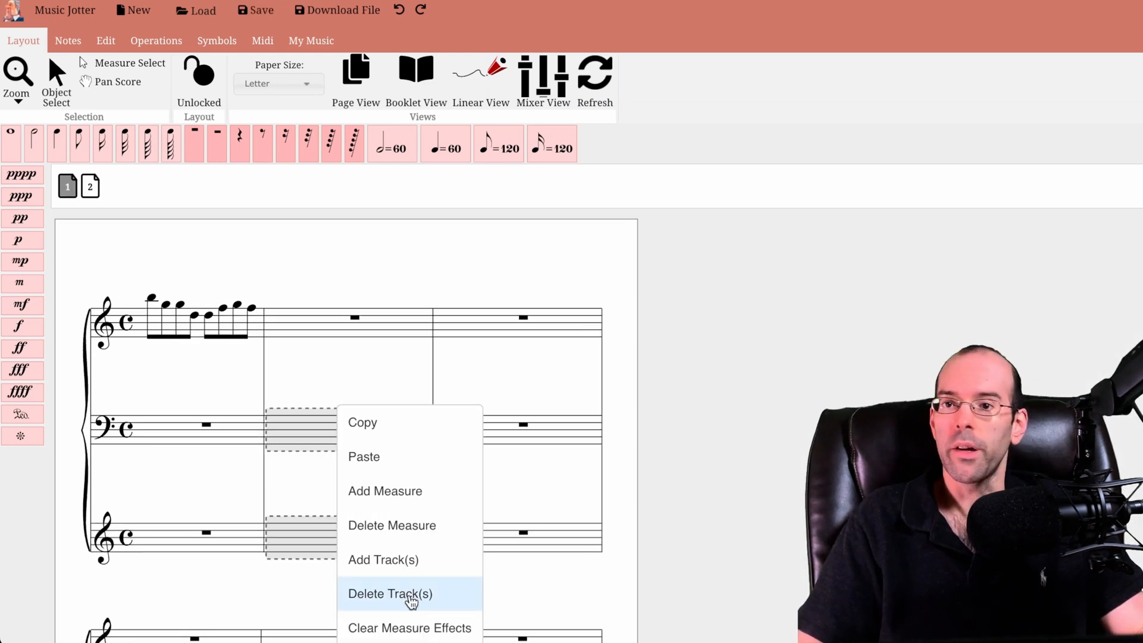
click(390, 595)
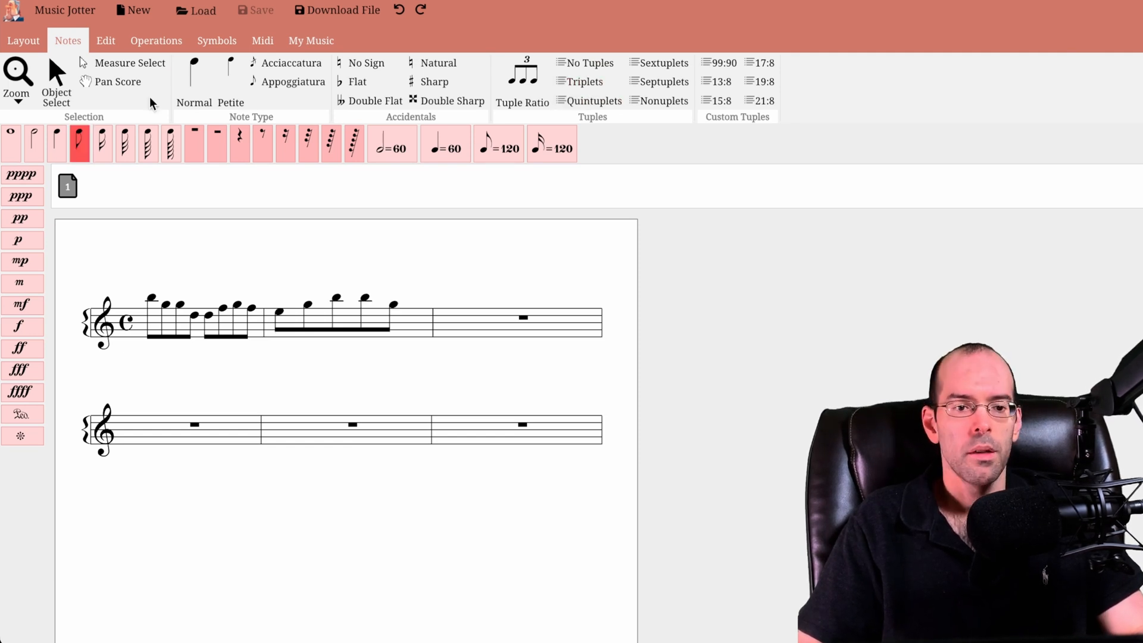
Step: Open the tuple ratio settings and examine the quick-key ratios for common and custom tuples
click(527, 160)
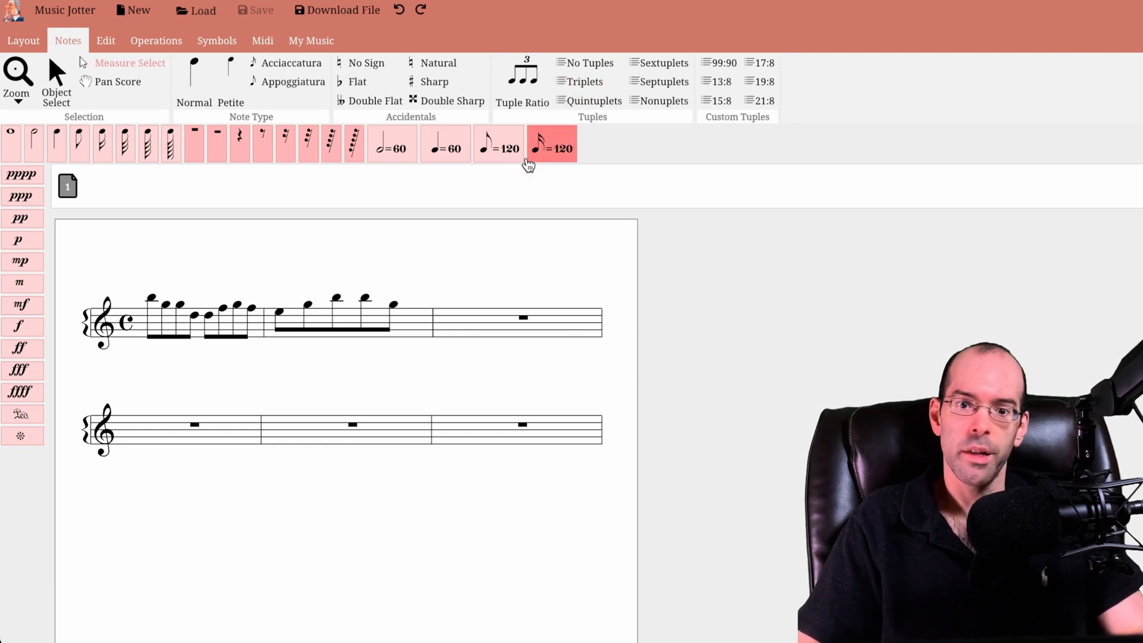
click(525, 87)
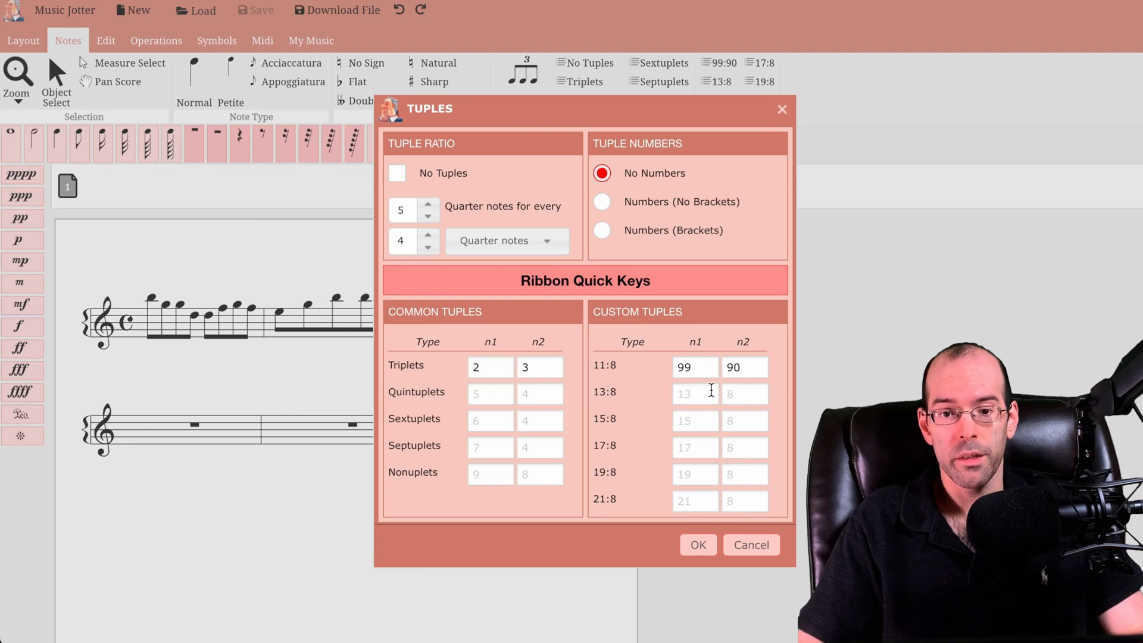
click(704, 423)
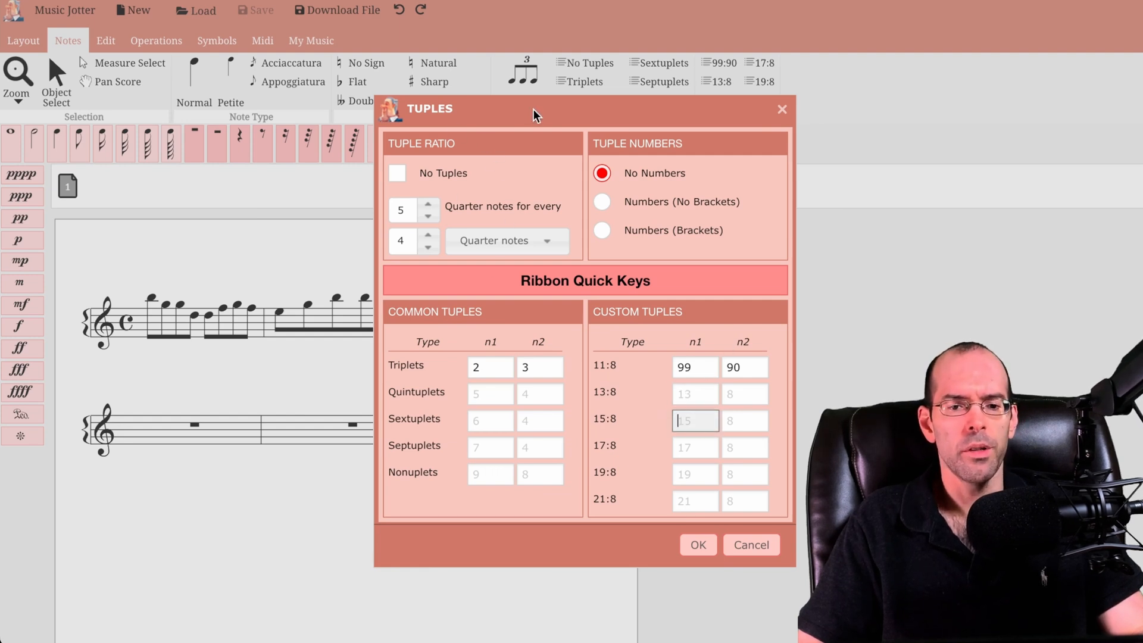
drag(533, 109, 472, 88)
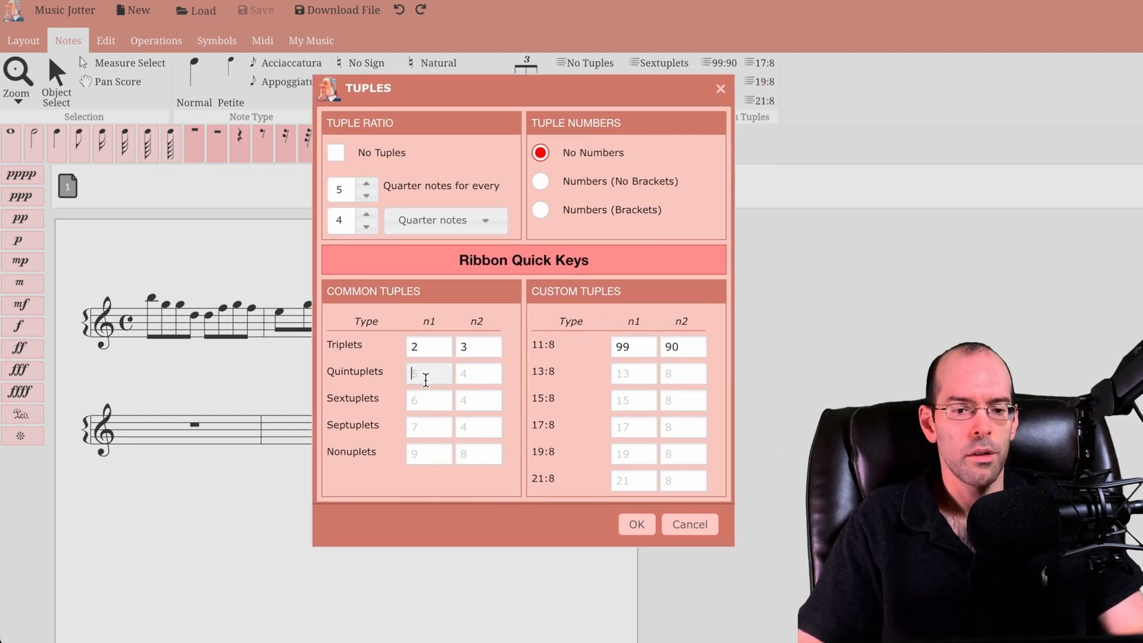
click(438, 402)
click(452, 439)
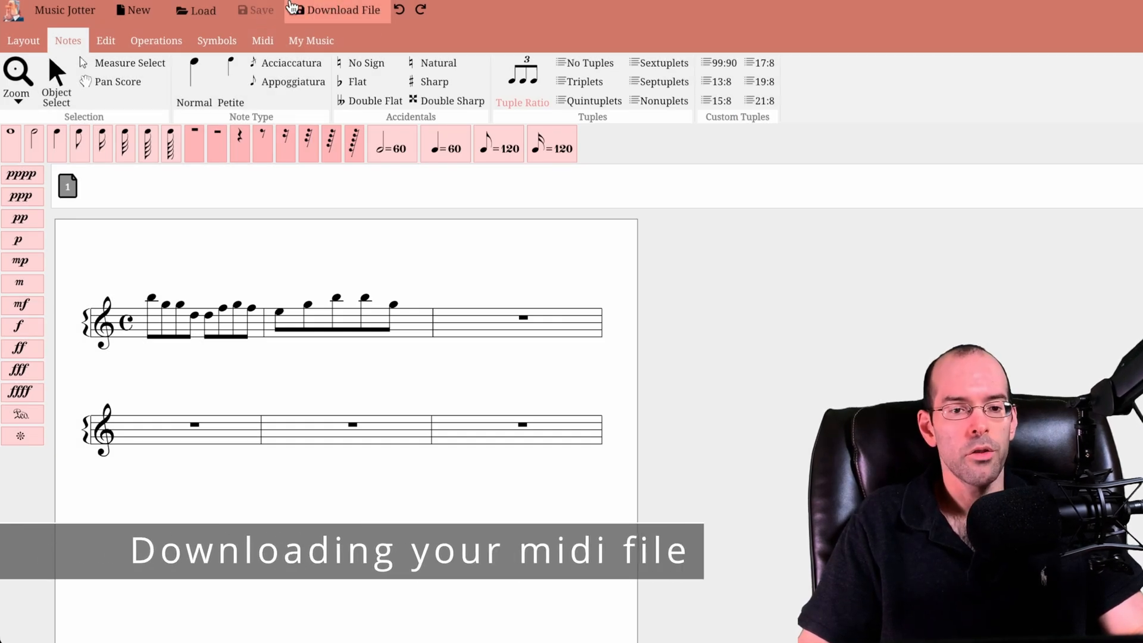
Step: Place three eighth notes in the third treble measure and save the score
click(79, 143)
click(493, 312)
click(502, 304)
click(527, 307)
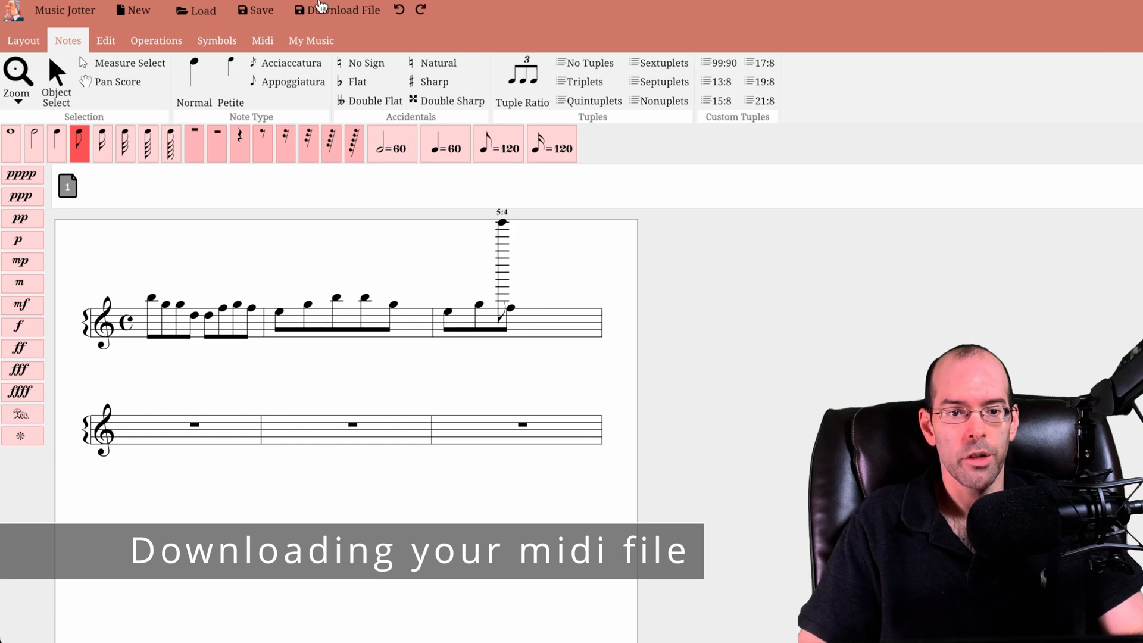
click(262, 15)
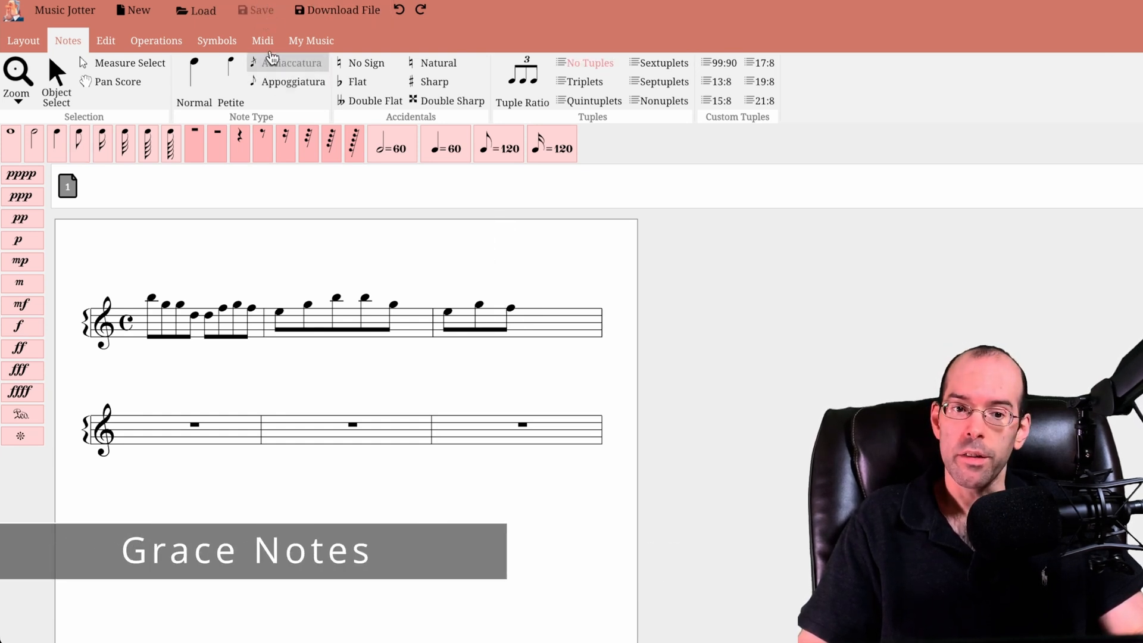
click(298, 72)
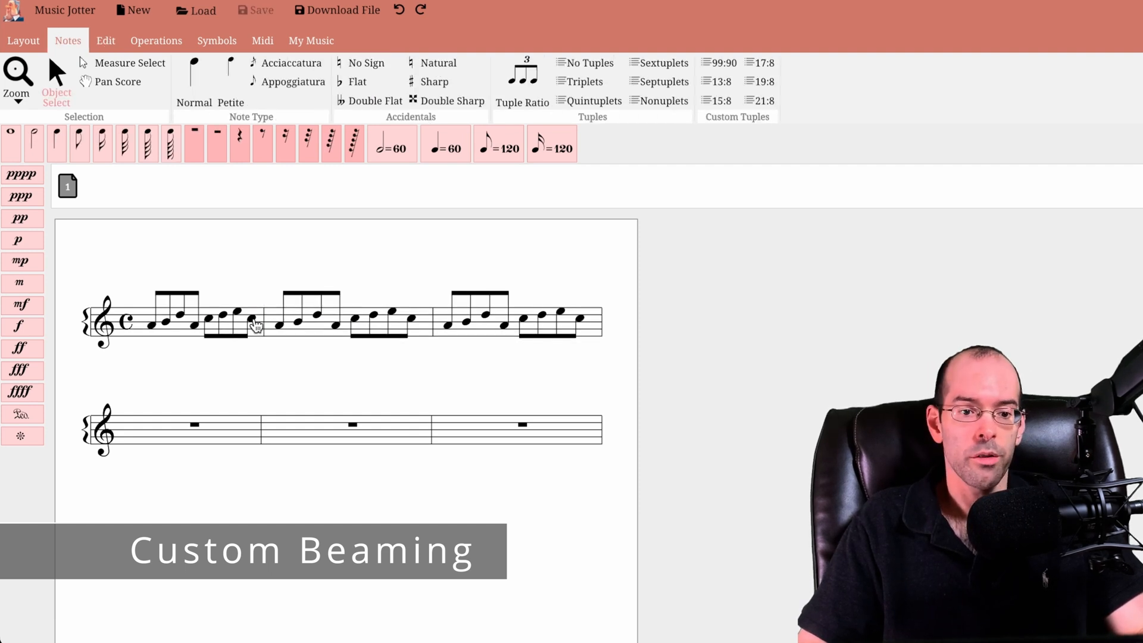
Step: Join the eighth notes under one beam across the barlines, from measure 1's second group to measure 3's first group
click(255, 327)
click(418, 324)
click(350, 326)
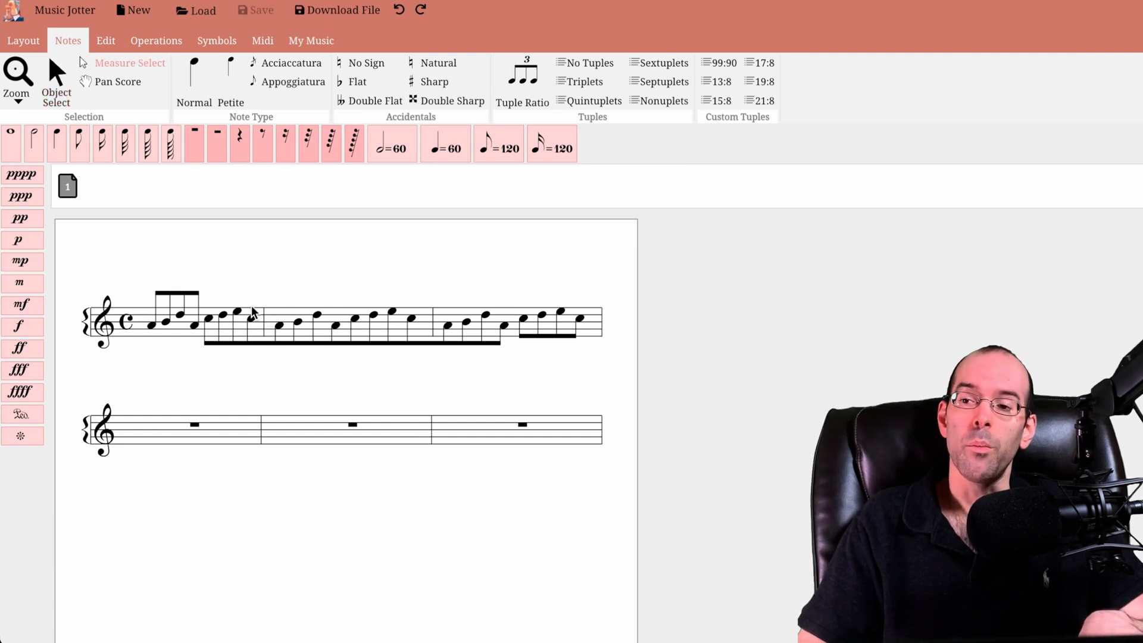
Step: Split the long eighth-note beam after measure 1's last note, measure 2's third and seventh notes, and measure 3's third note
click(141, 66)
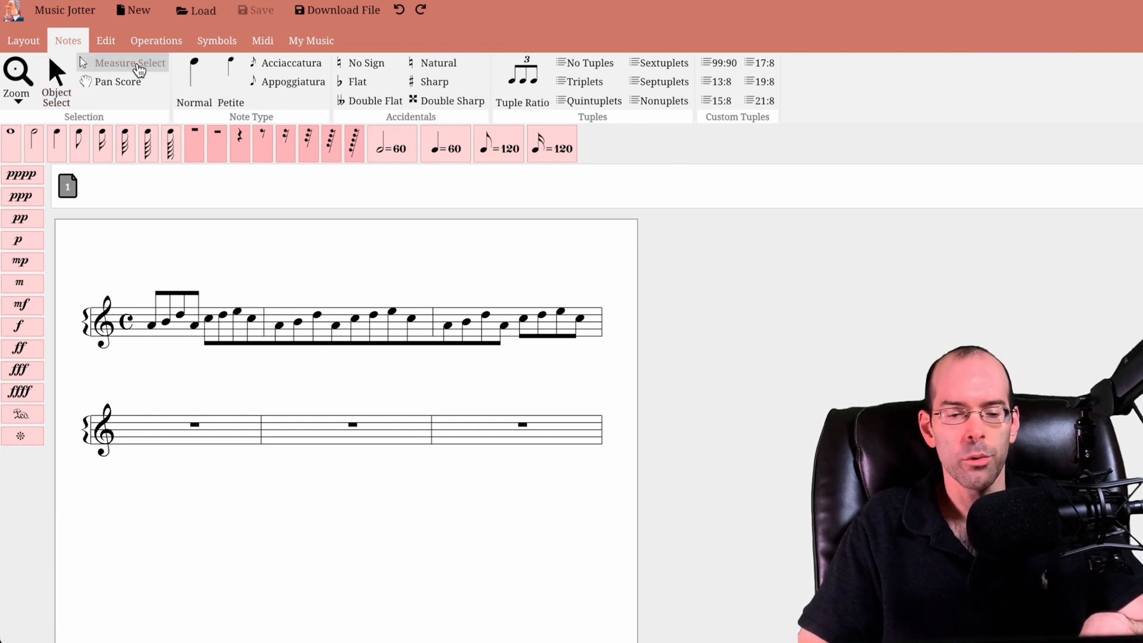
click(281, 325)
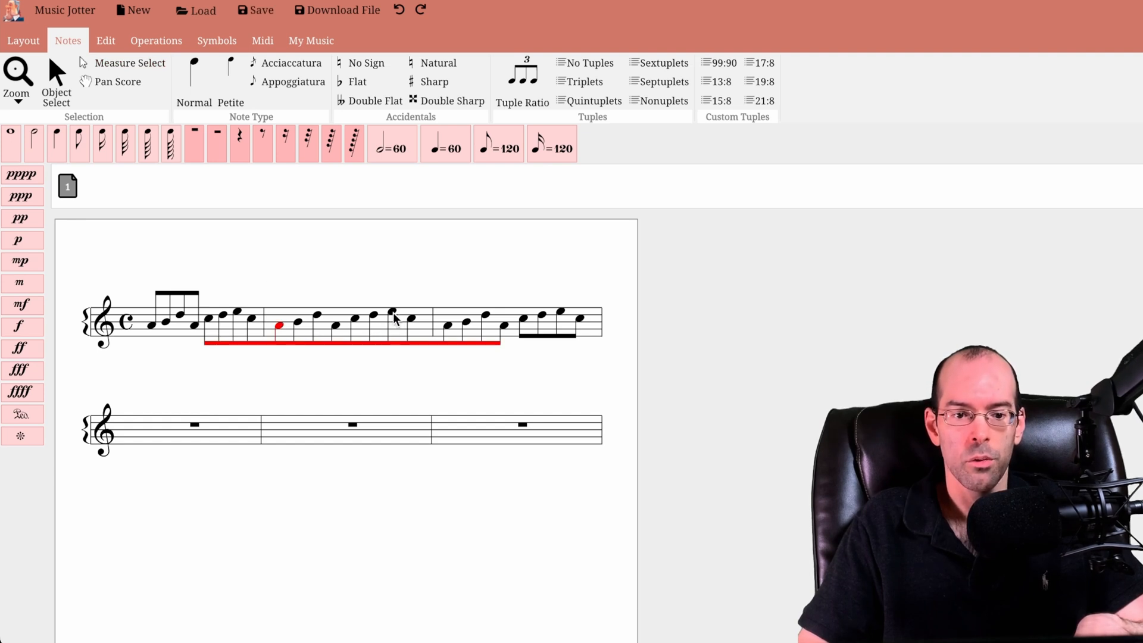
click(334, 324)
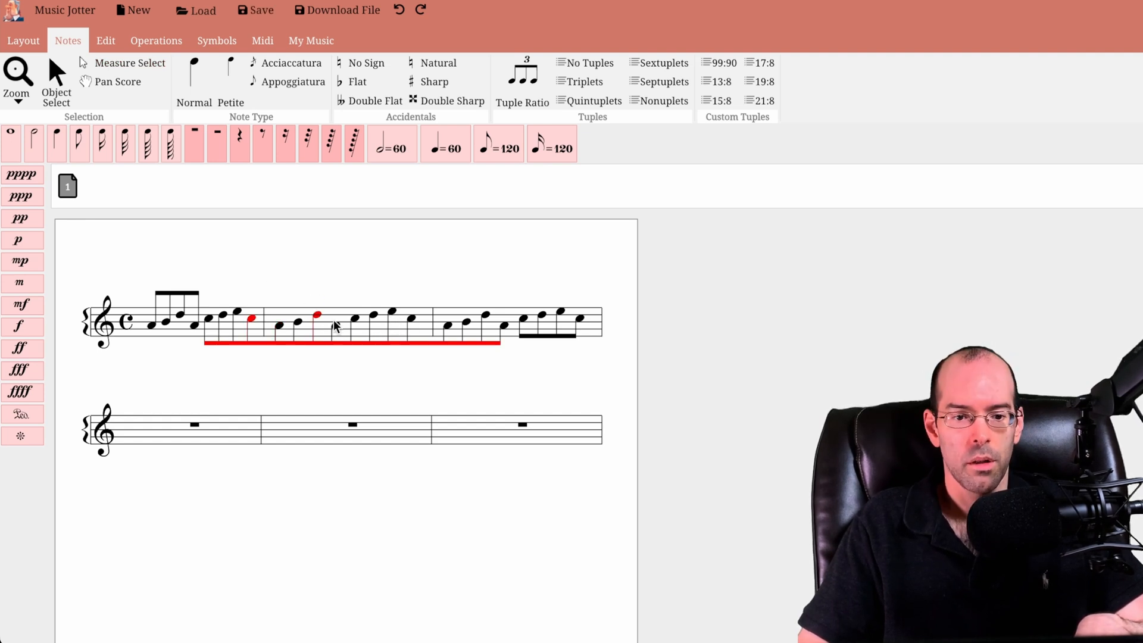
drag(379, 297, 391, 311)
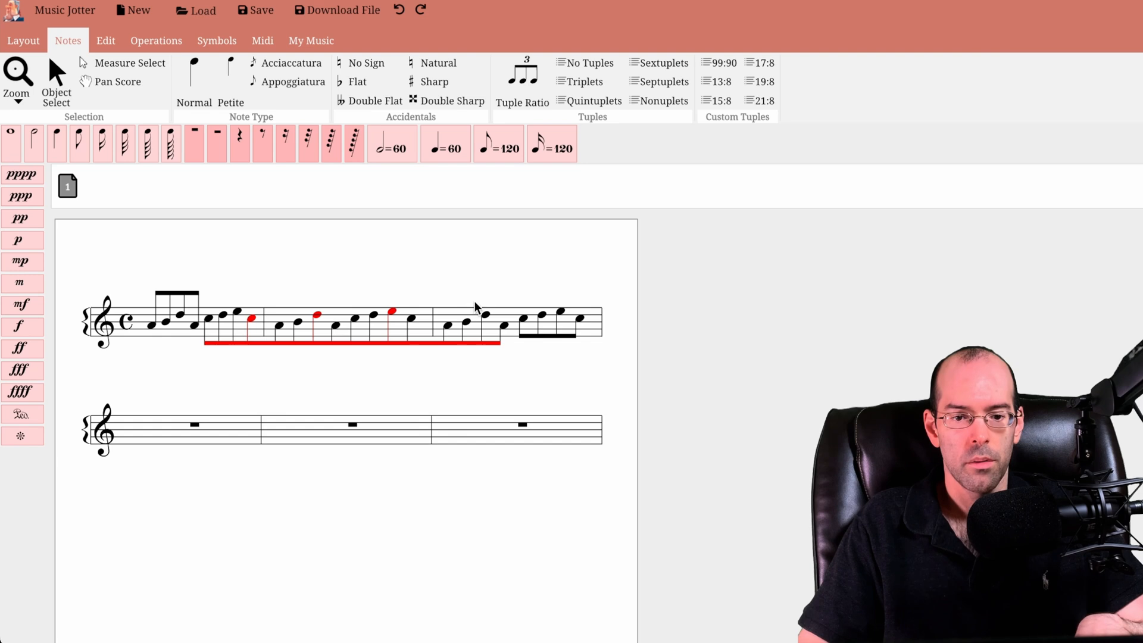
drag(488, 320, 489, 320)
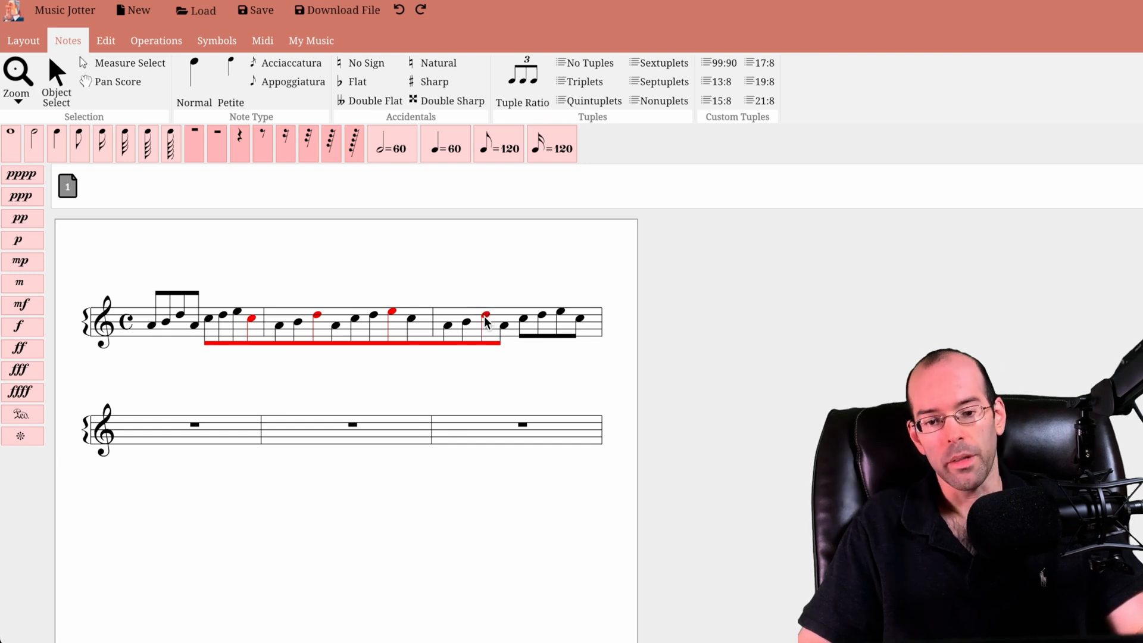
key(b)
Step: Undo and redo the beam split several times to compare the joined and split beaming
key(ctrl+z)
key(ctrl+y)
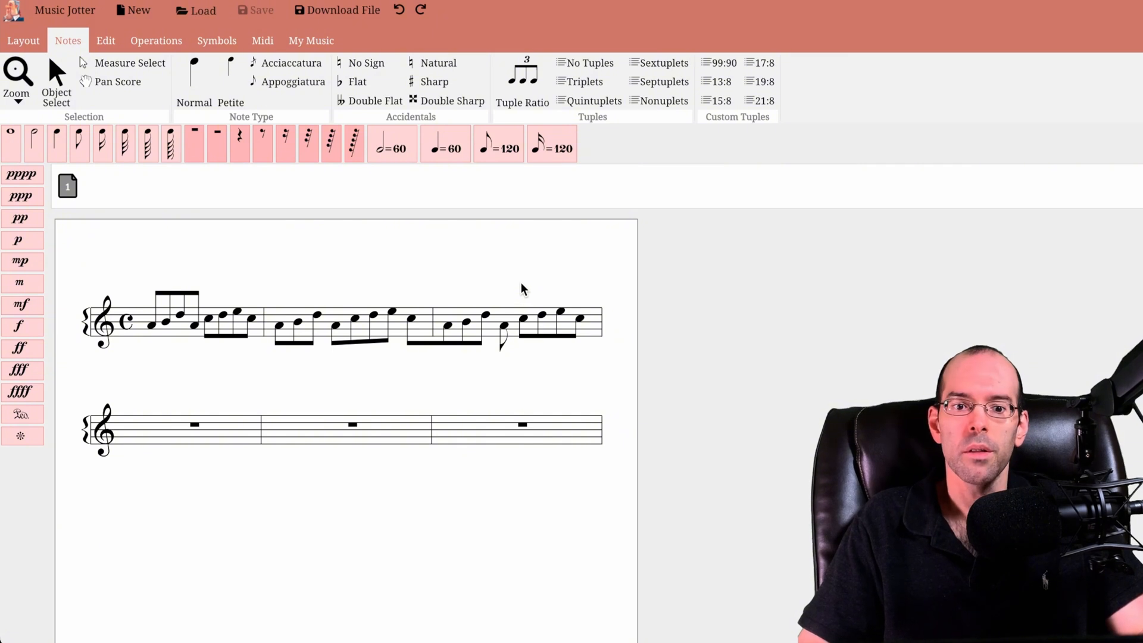
key(ctrl+z)
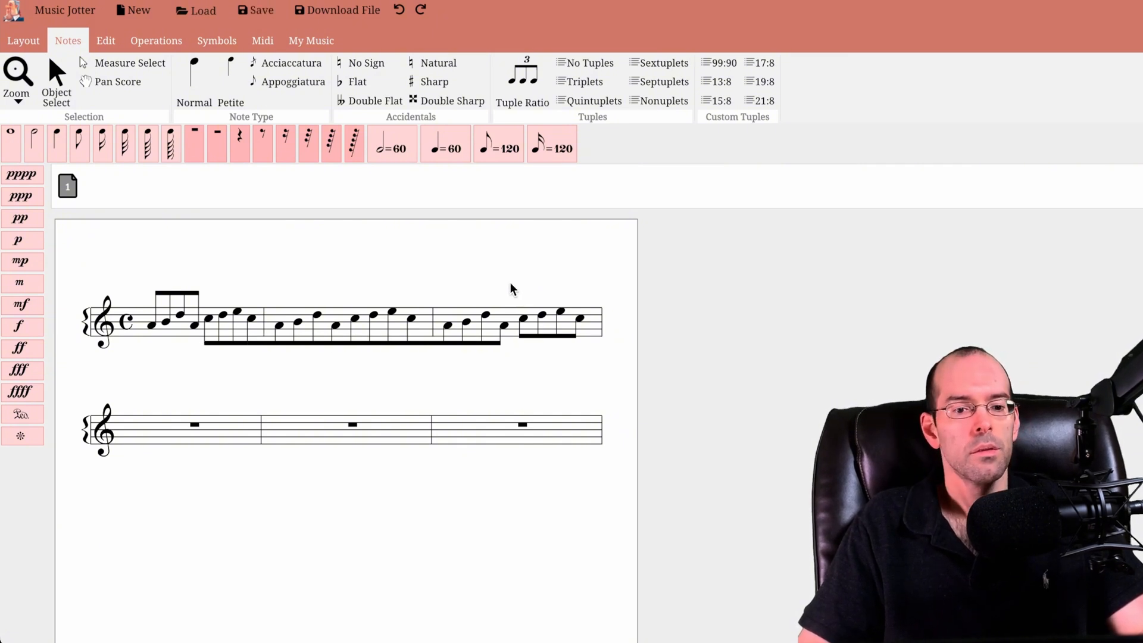
key(ctrl+y)
key(ctrl+z)
key(ctrl+y)
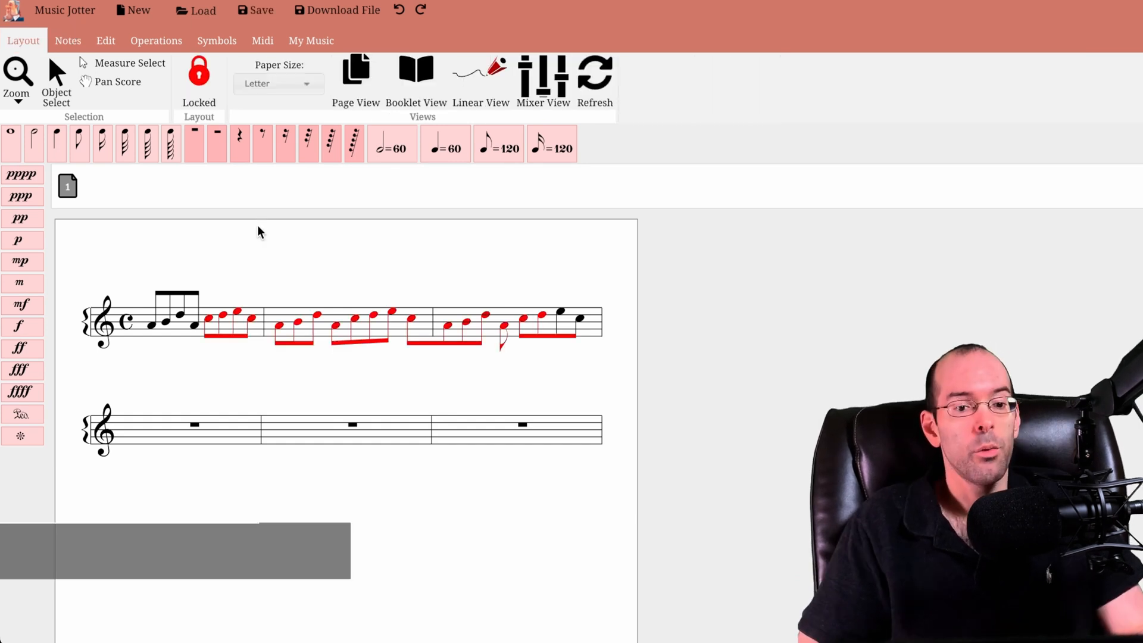
Step: Add staccato marks to the first and last eighth notes of measure 1's second beamed group
click(220, 237)
click(54, 76)
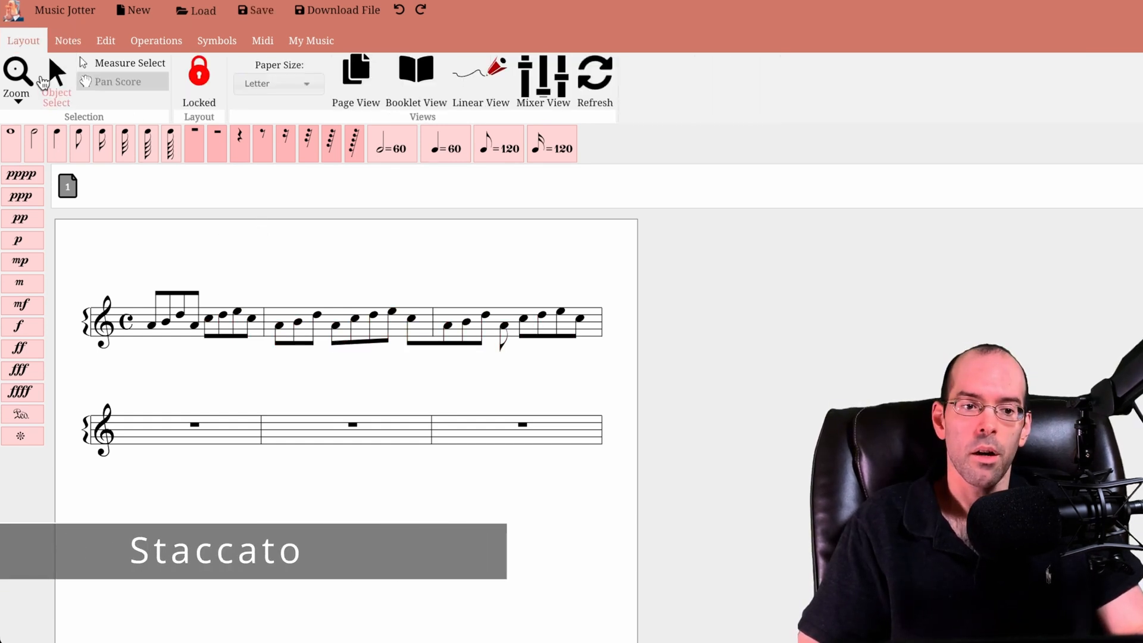
click(208, 319)
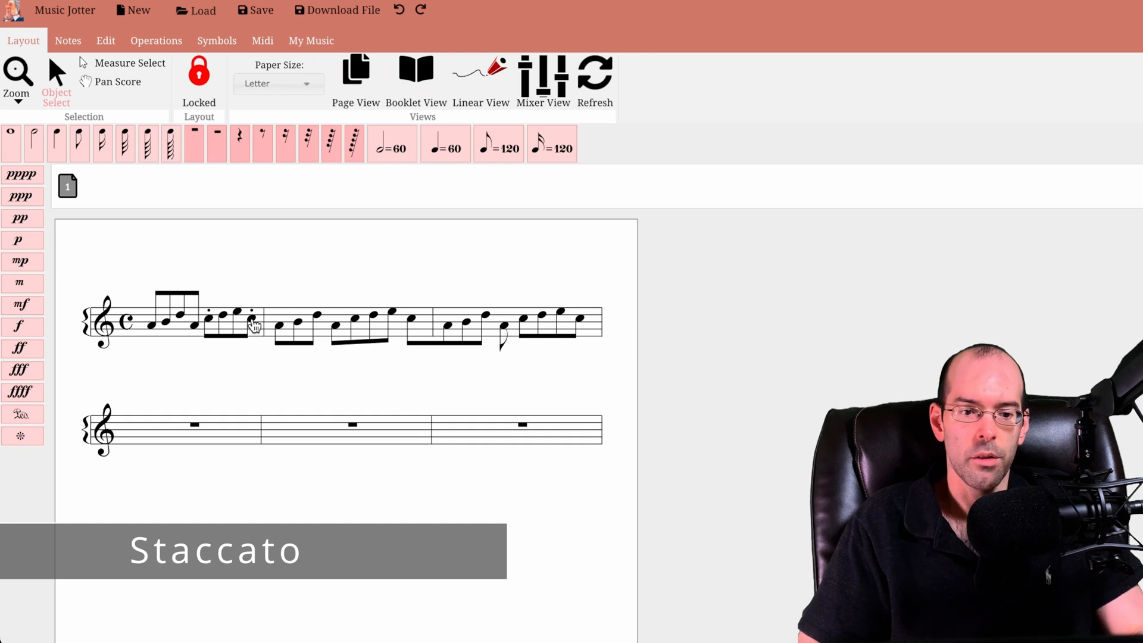
click(252, 321)
Step: Toggle staccato on the notes from measure 1's third note through measure 3's third note, and undo the change
drag(172, 249, 489, 373)
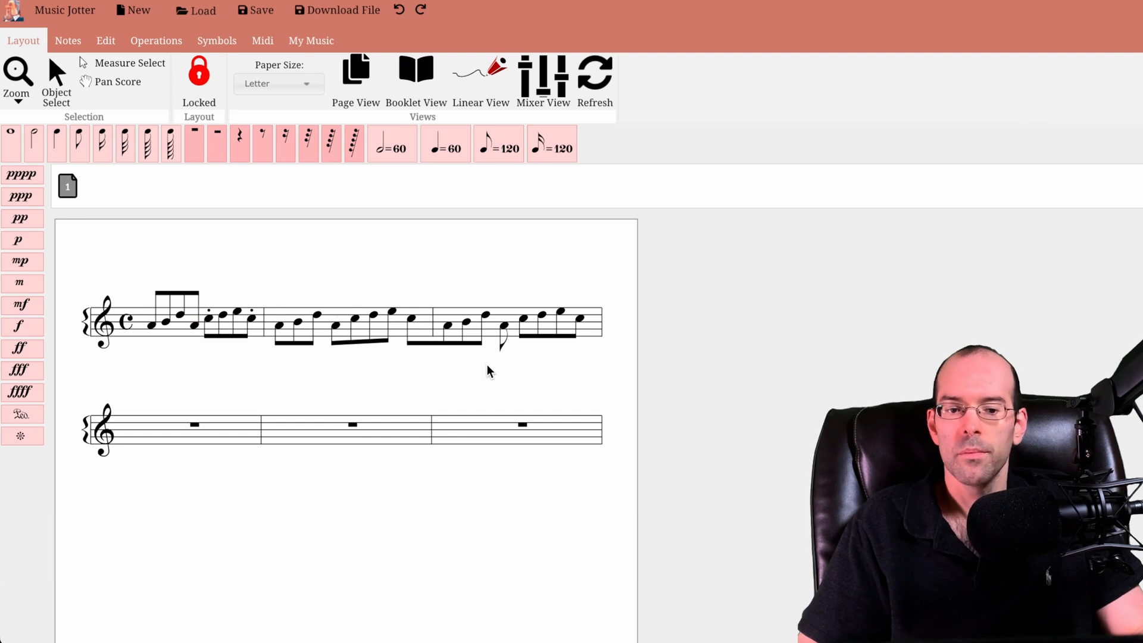
key(ctrl+z)
key(ctrl+y)
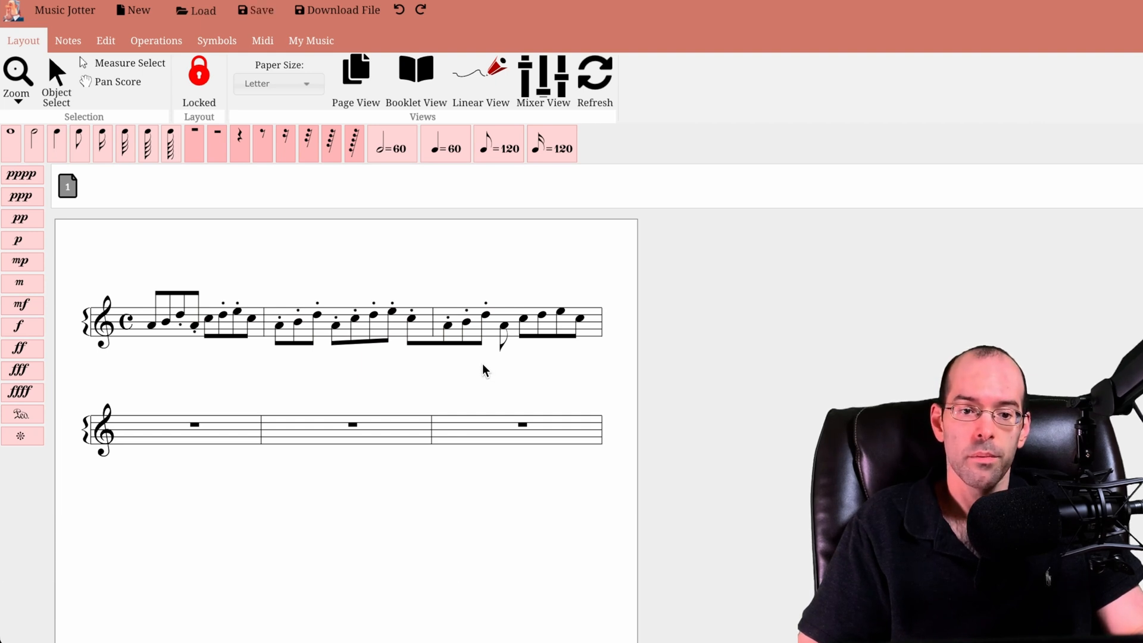
key(ctrl+z)
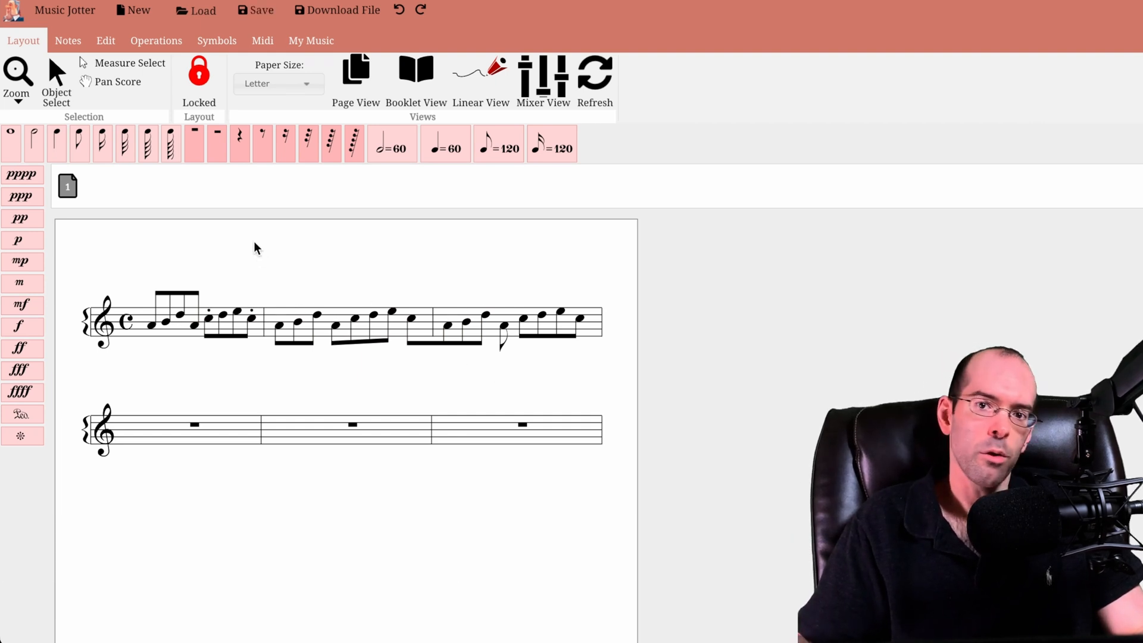
Step: Open the quick music manager, select Fugue 3, Unknown 13 and Fugue in the list, and close the manager
click(311, 40)
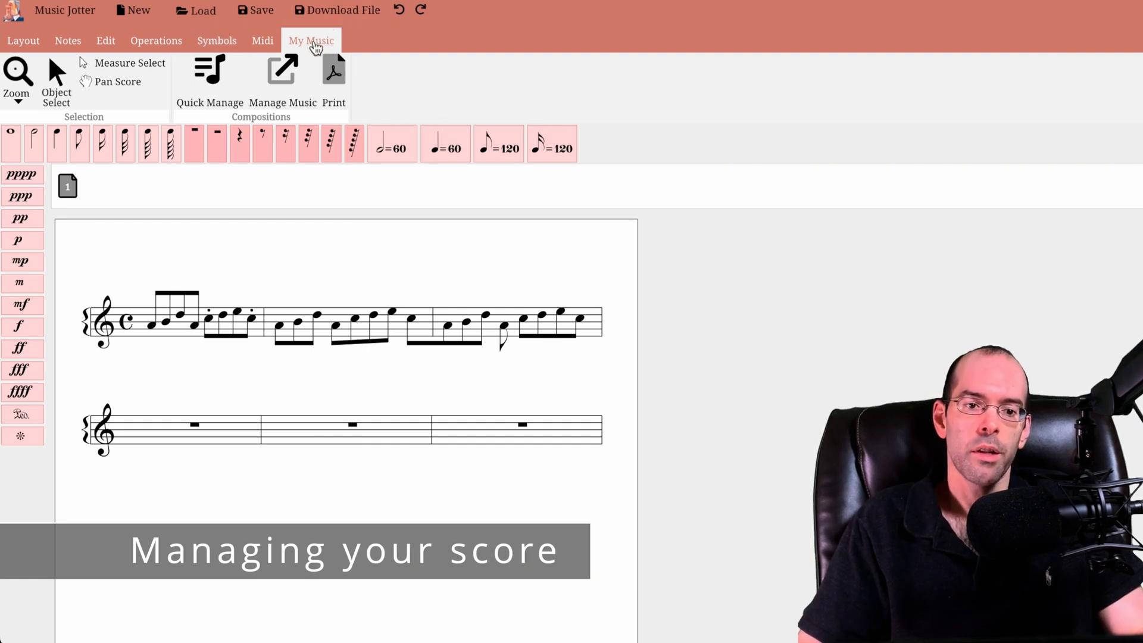
click(214, 92)
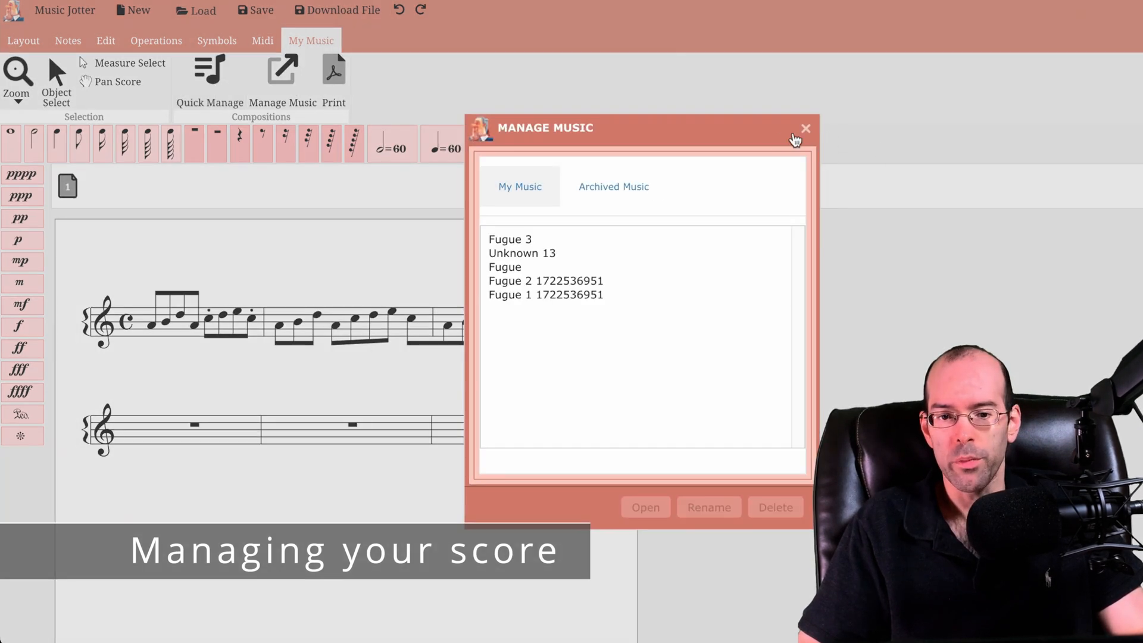
drag(462, 221, 464, 246)
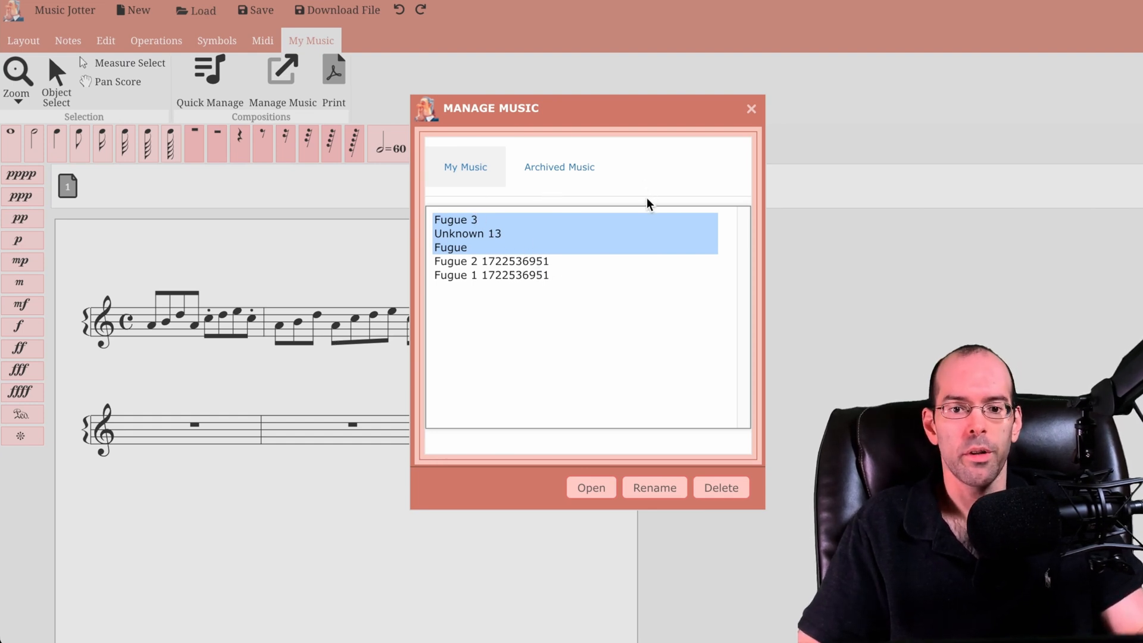
click(751, 108)
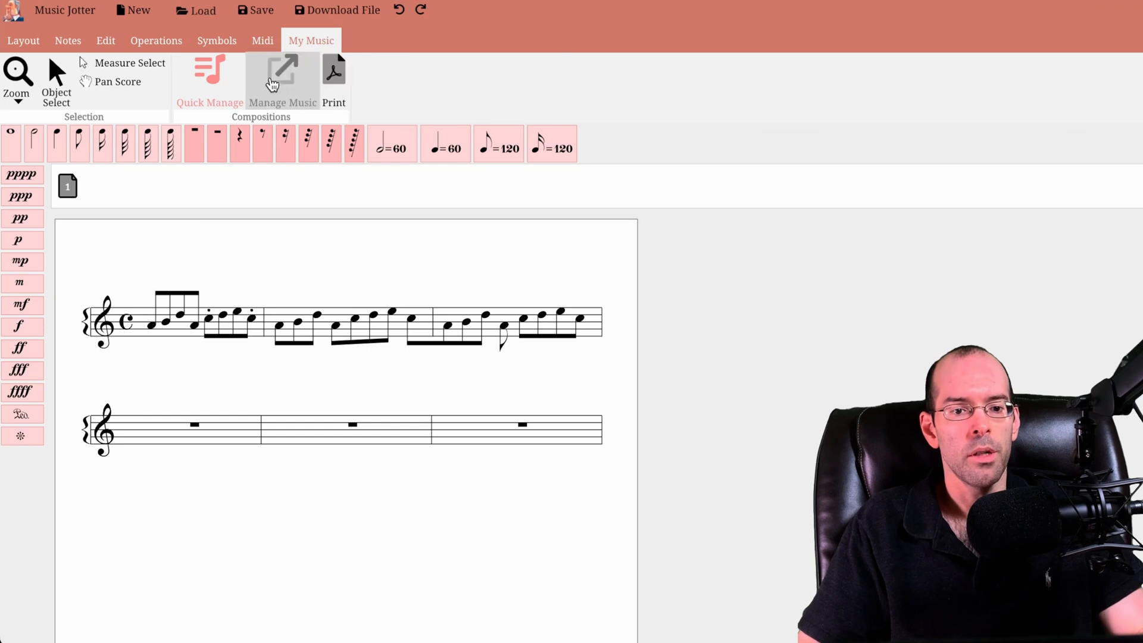
Step: Open the full music management page, browse the file list, and turn off the private setting for the Fugue file
click(296, 91)
scroll(720, 415, down, 1)
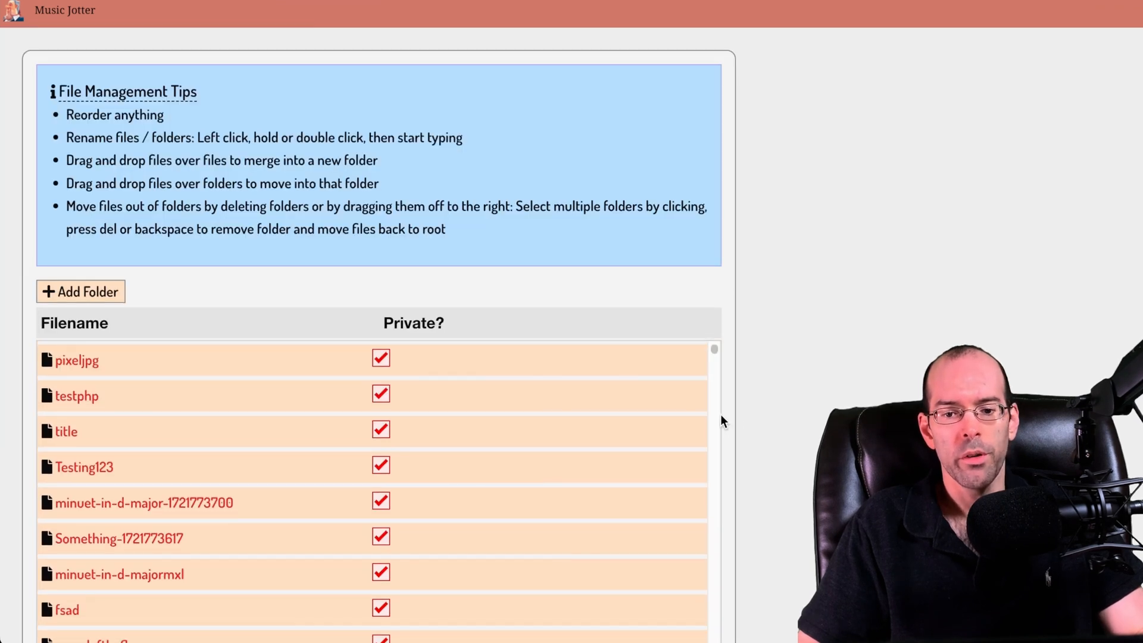
scroll(684, 399, up, 3)
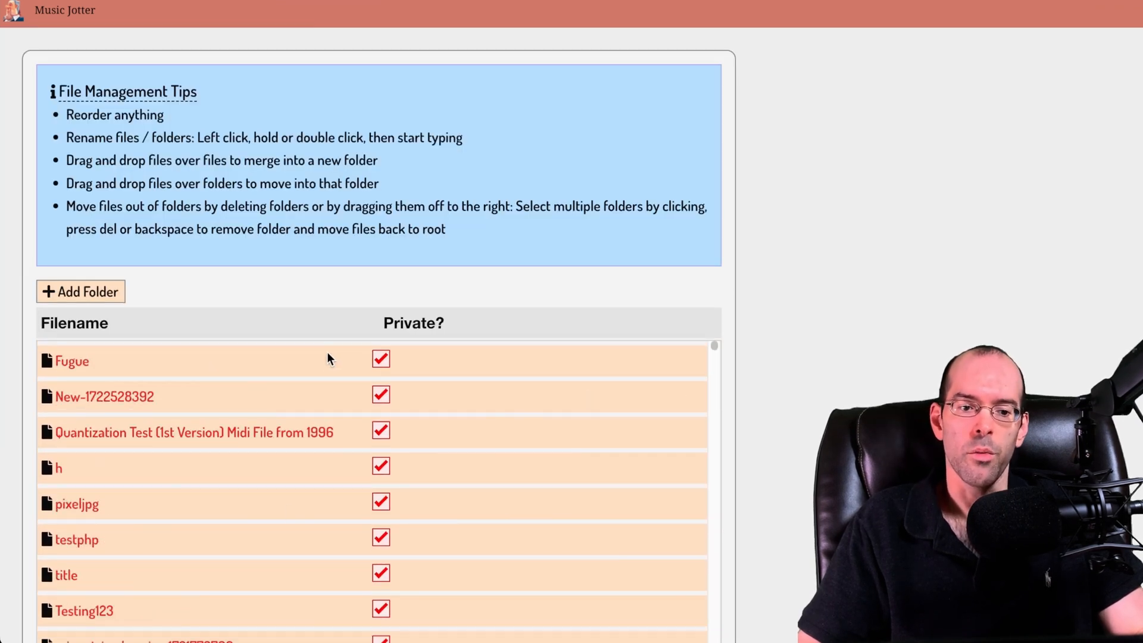
scroll(396, 351, down, 3)
scroll(381, 369, up, 3)
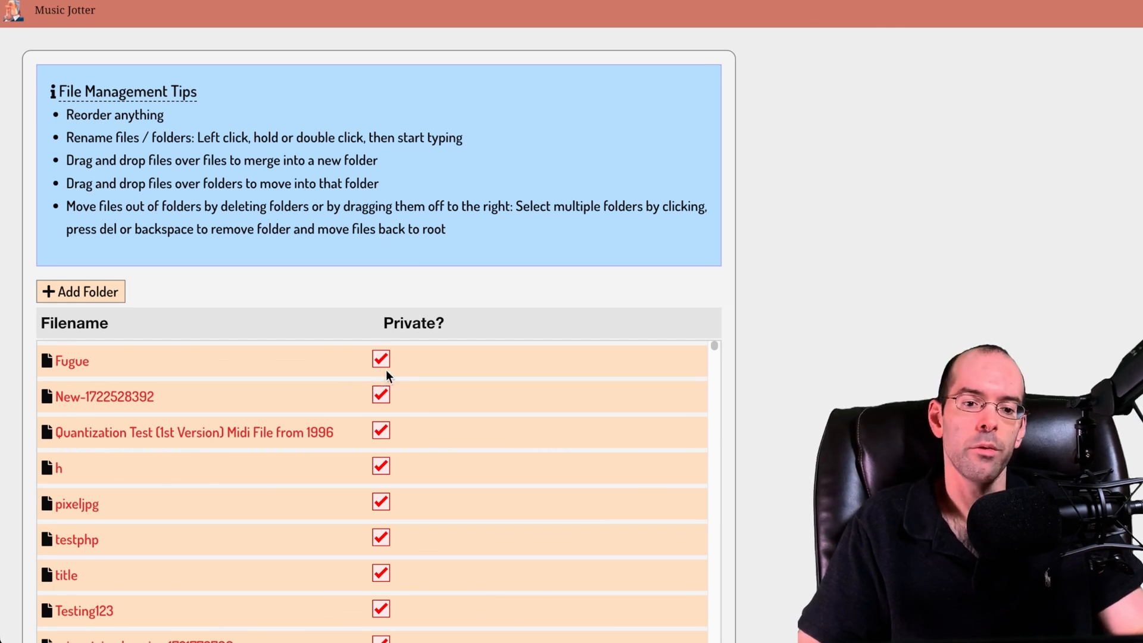
click(382, 361)
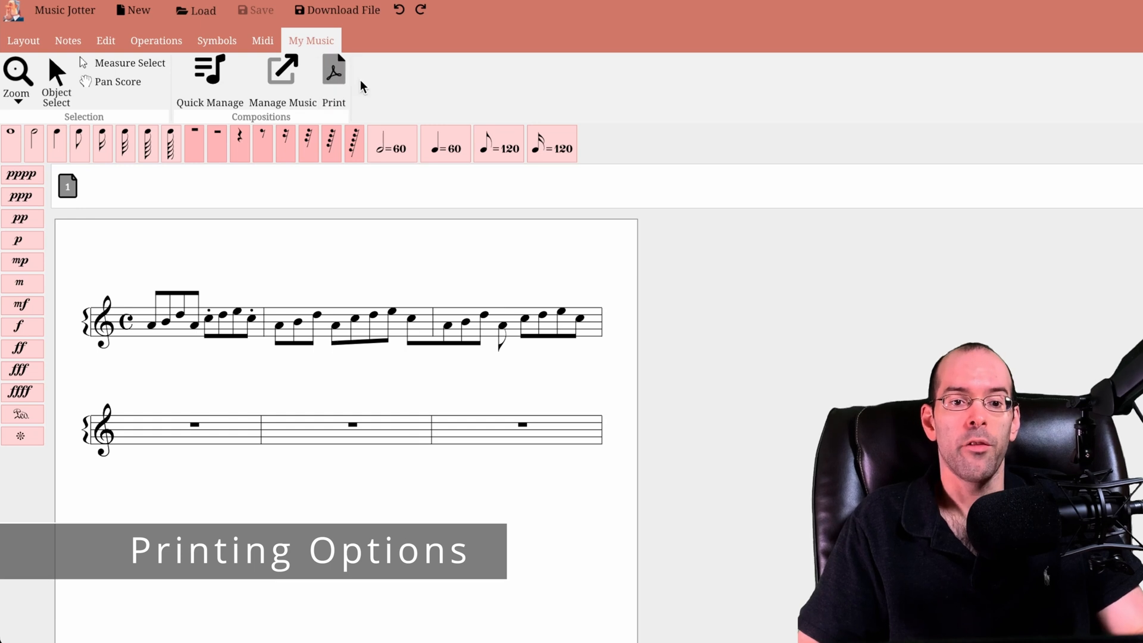
Step: Generate a PDF print version of the score with the default page size, scale and spacing
click(336, 83)
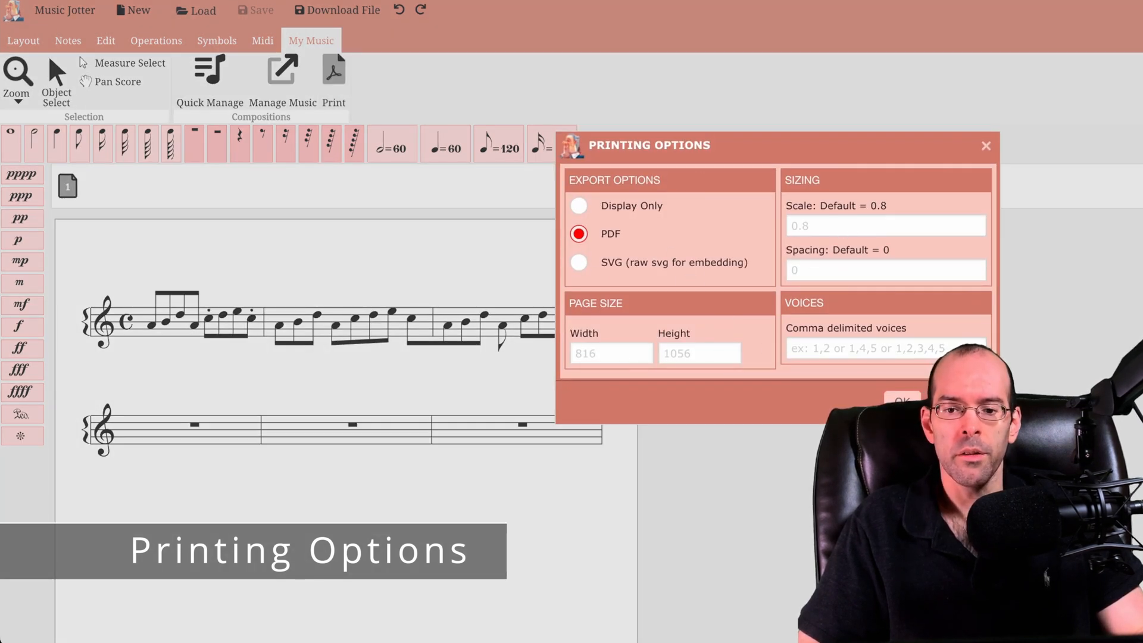
click(903, 403)
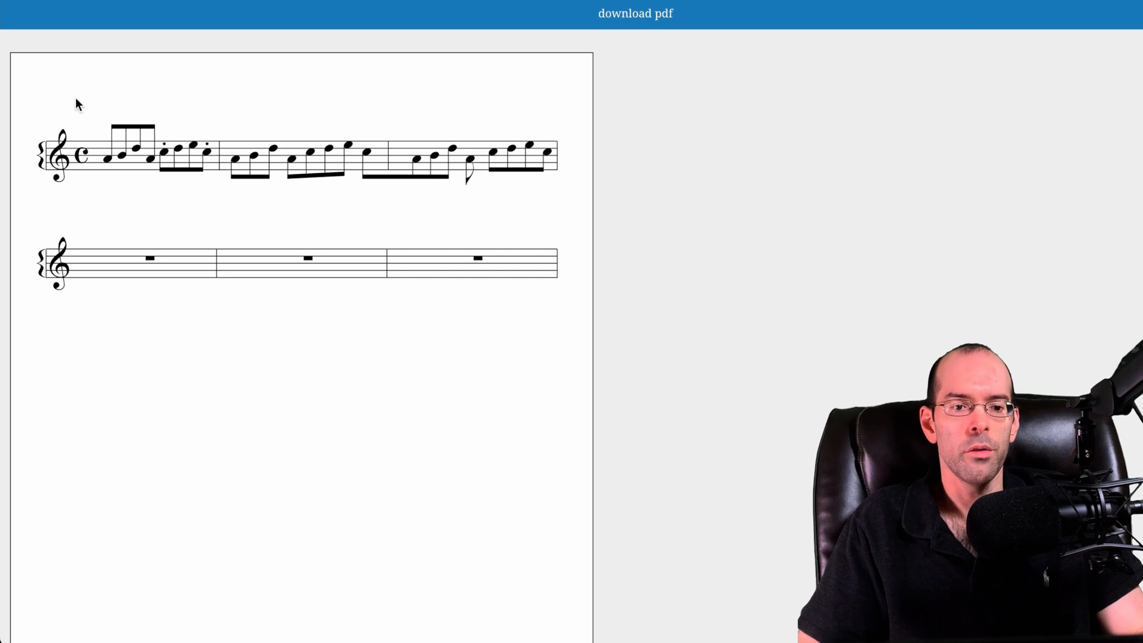